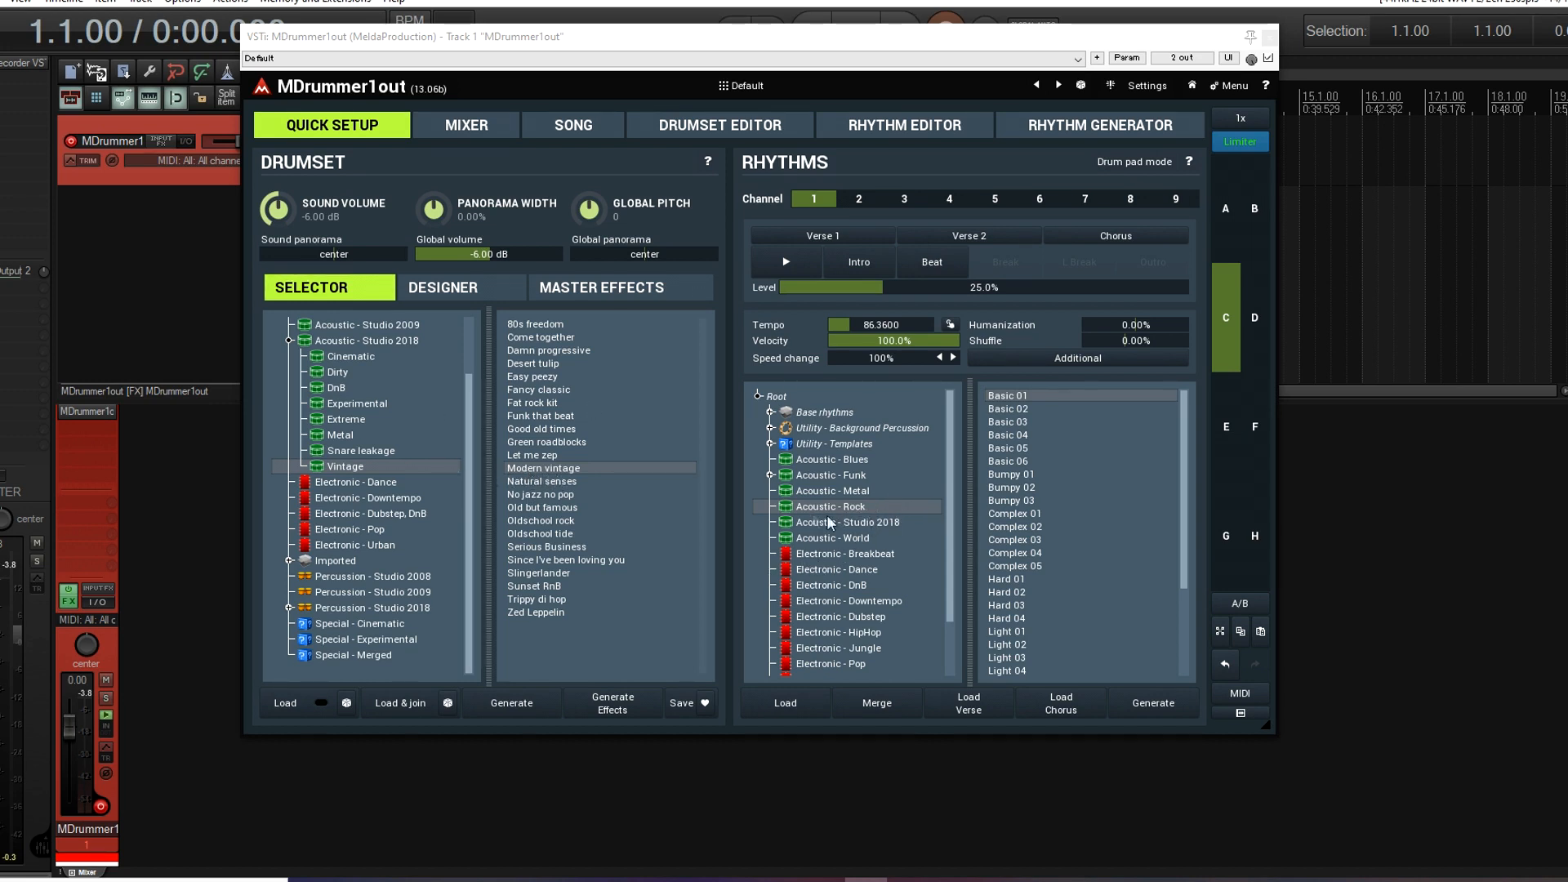
- Preview the Basic 01 rhythm in the quick setup, then open the rhythm editor
{"action": "left_click", "coordinate": [840, 239]}
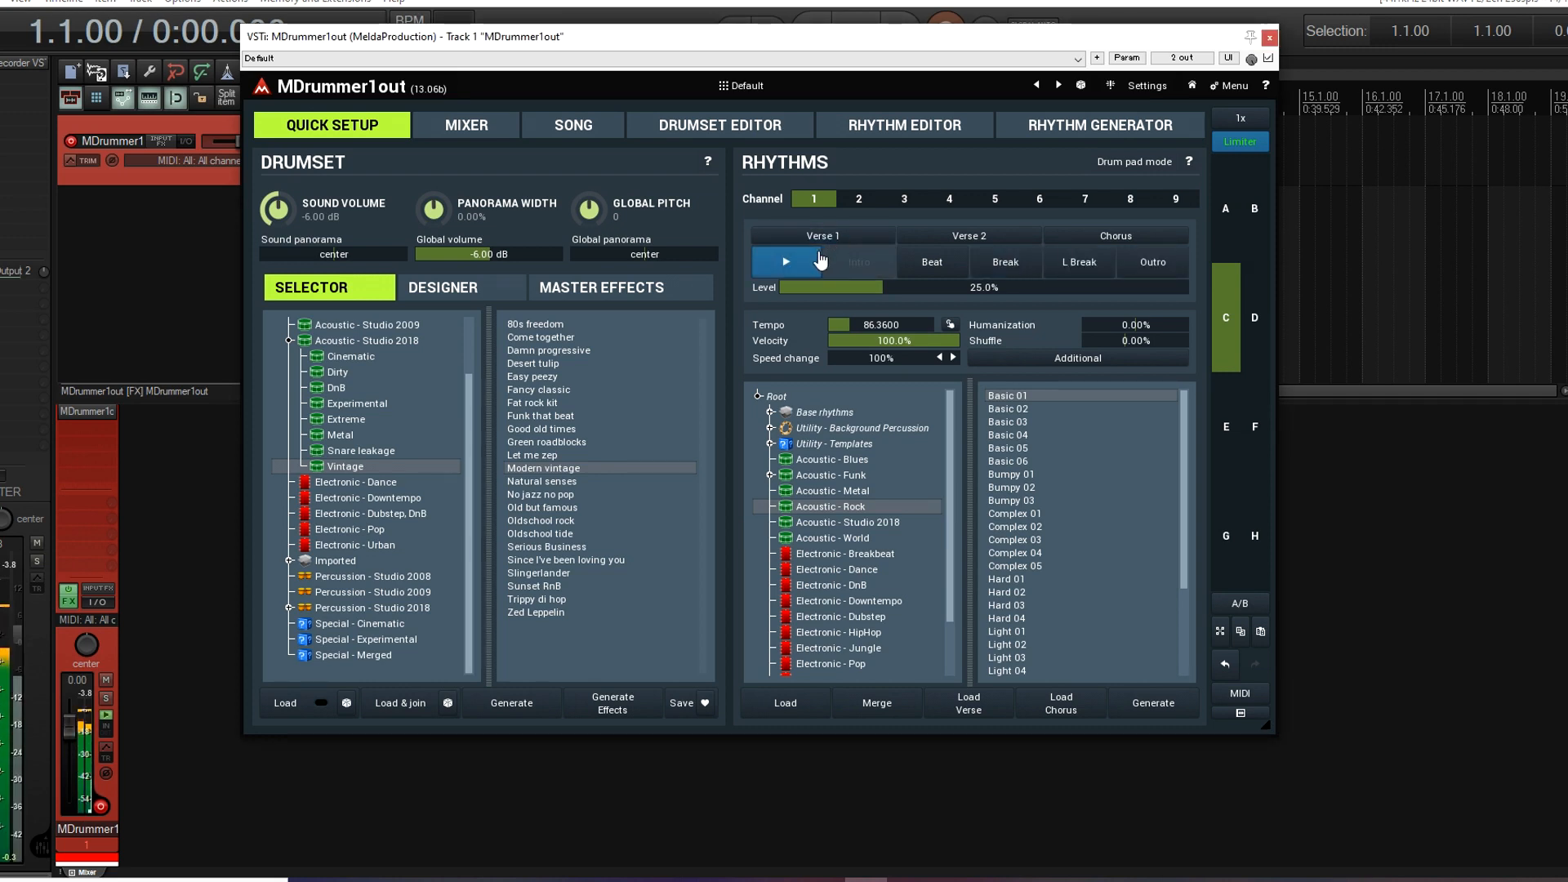
{"action": "left_click", "coordinate": [816, 262]}
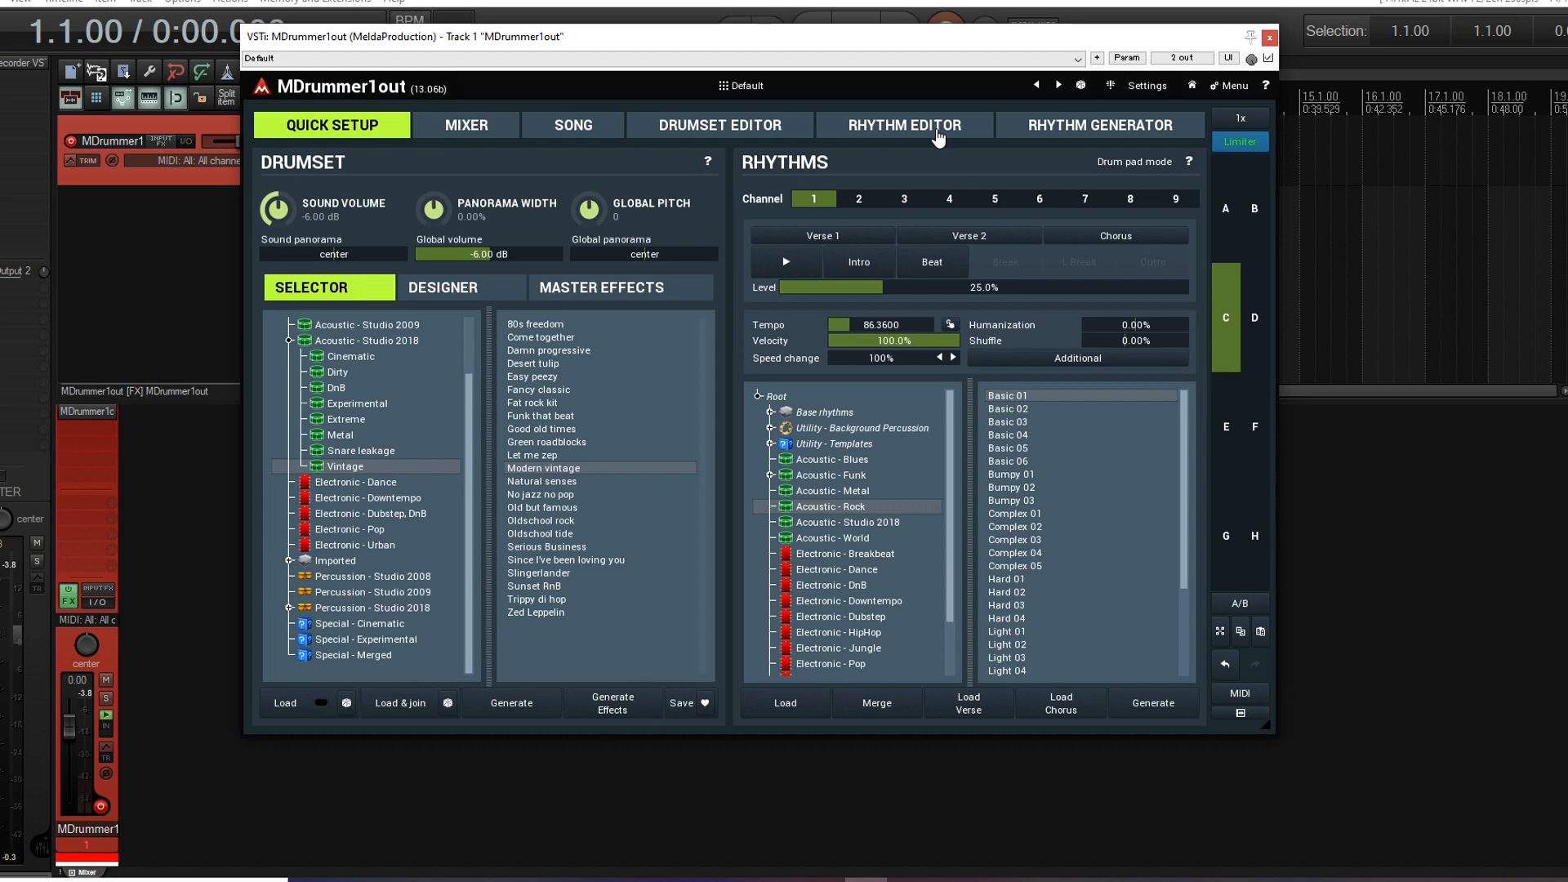
{"action": "left_click", "coordinate": [938, 138]}
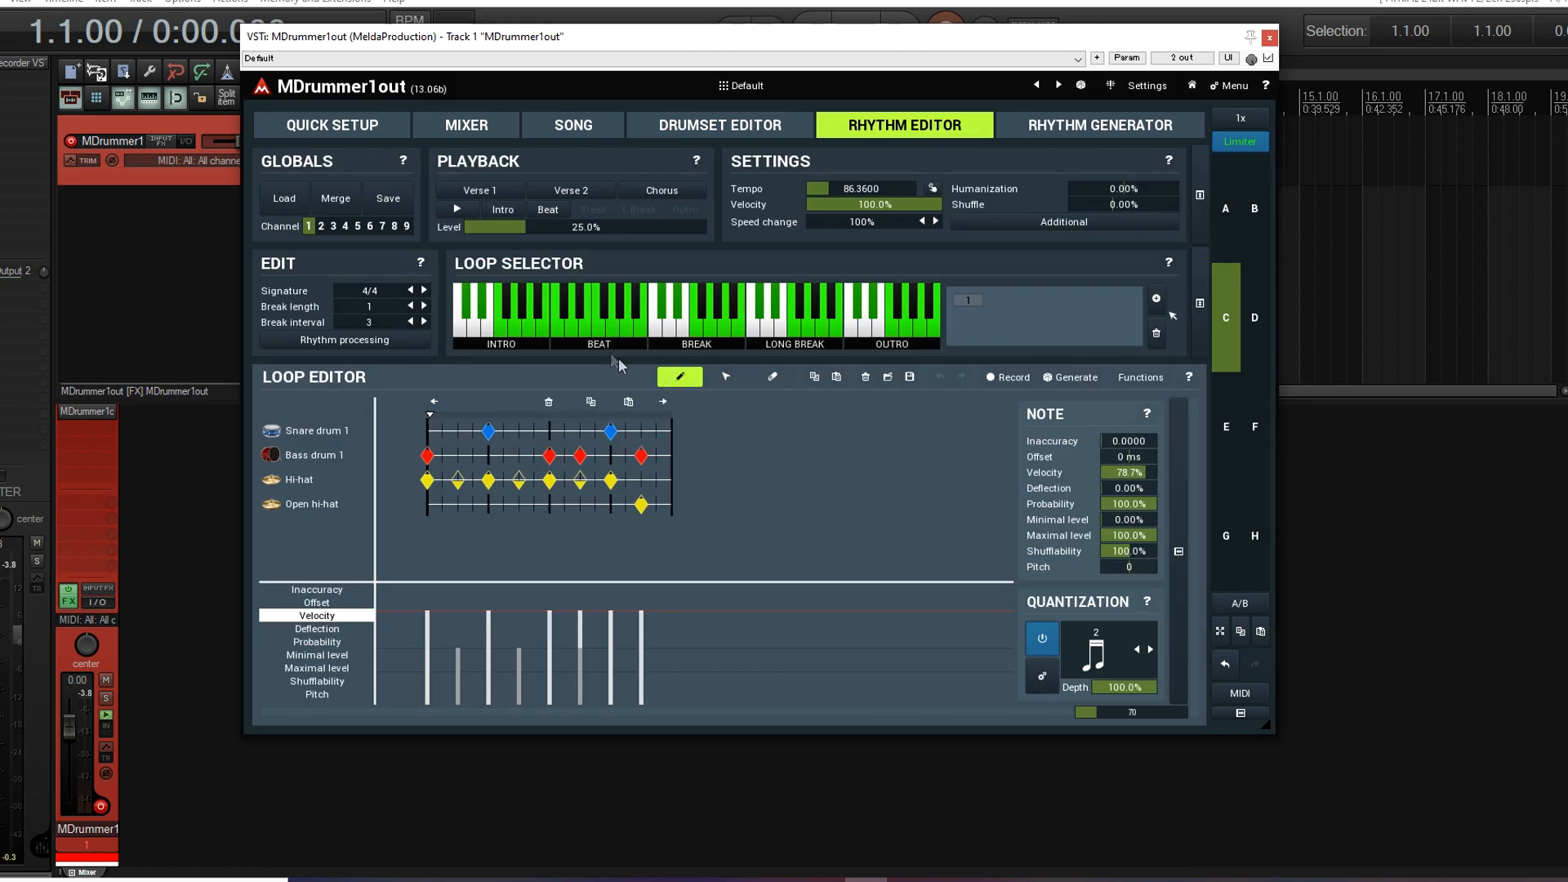
- Select the Beat loop with the 18.2% level and audition it
{"action": "left_click", "coordinate": [576, 327]}
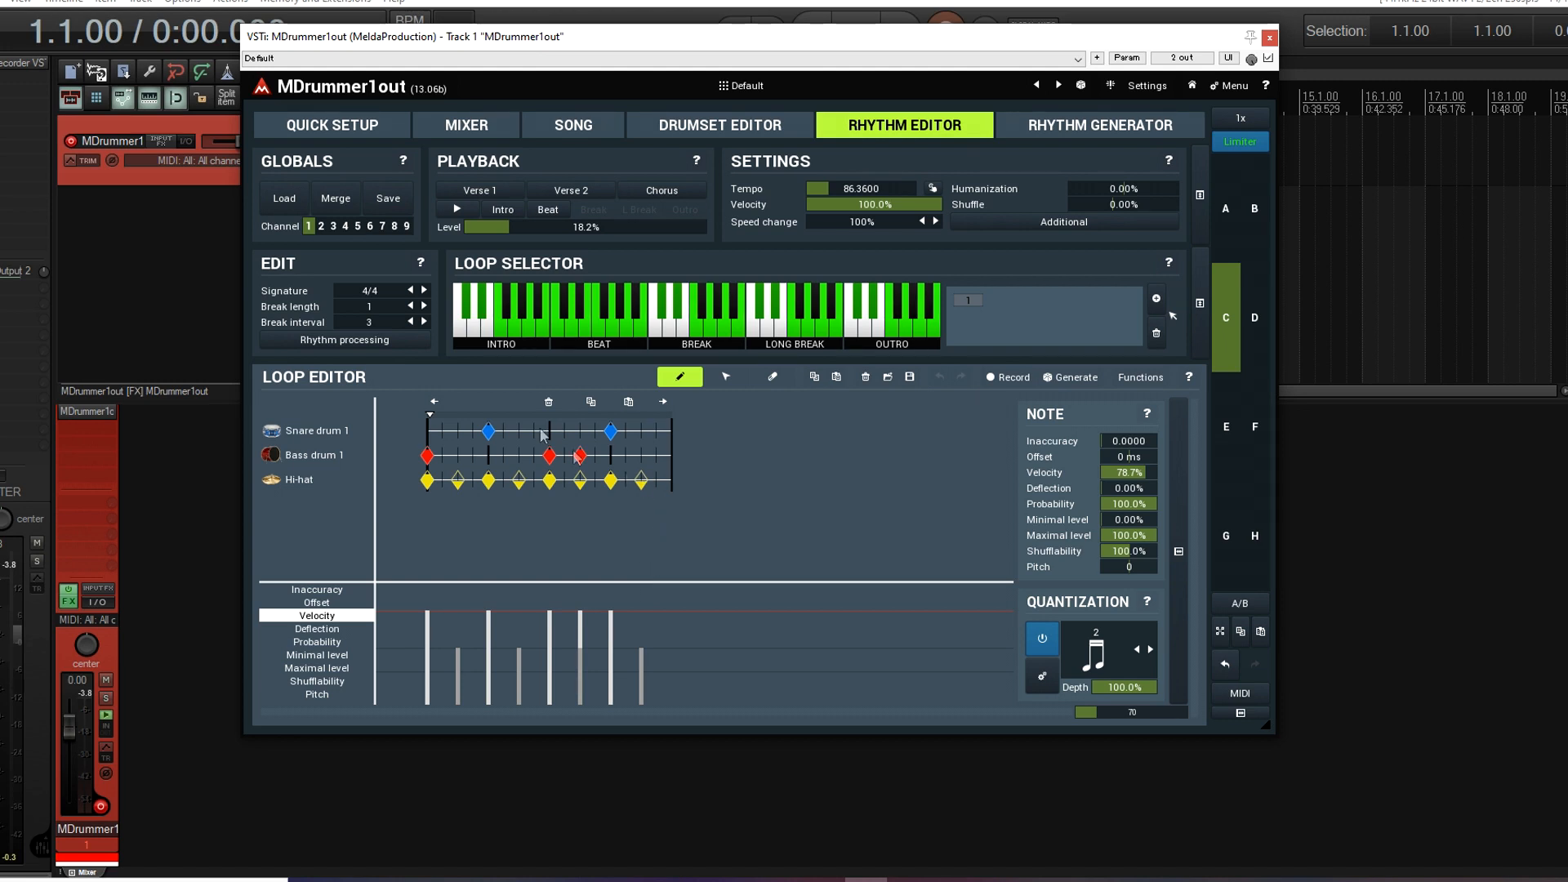
{"action": "left_click", "coordinate": [458, 210]}
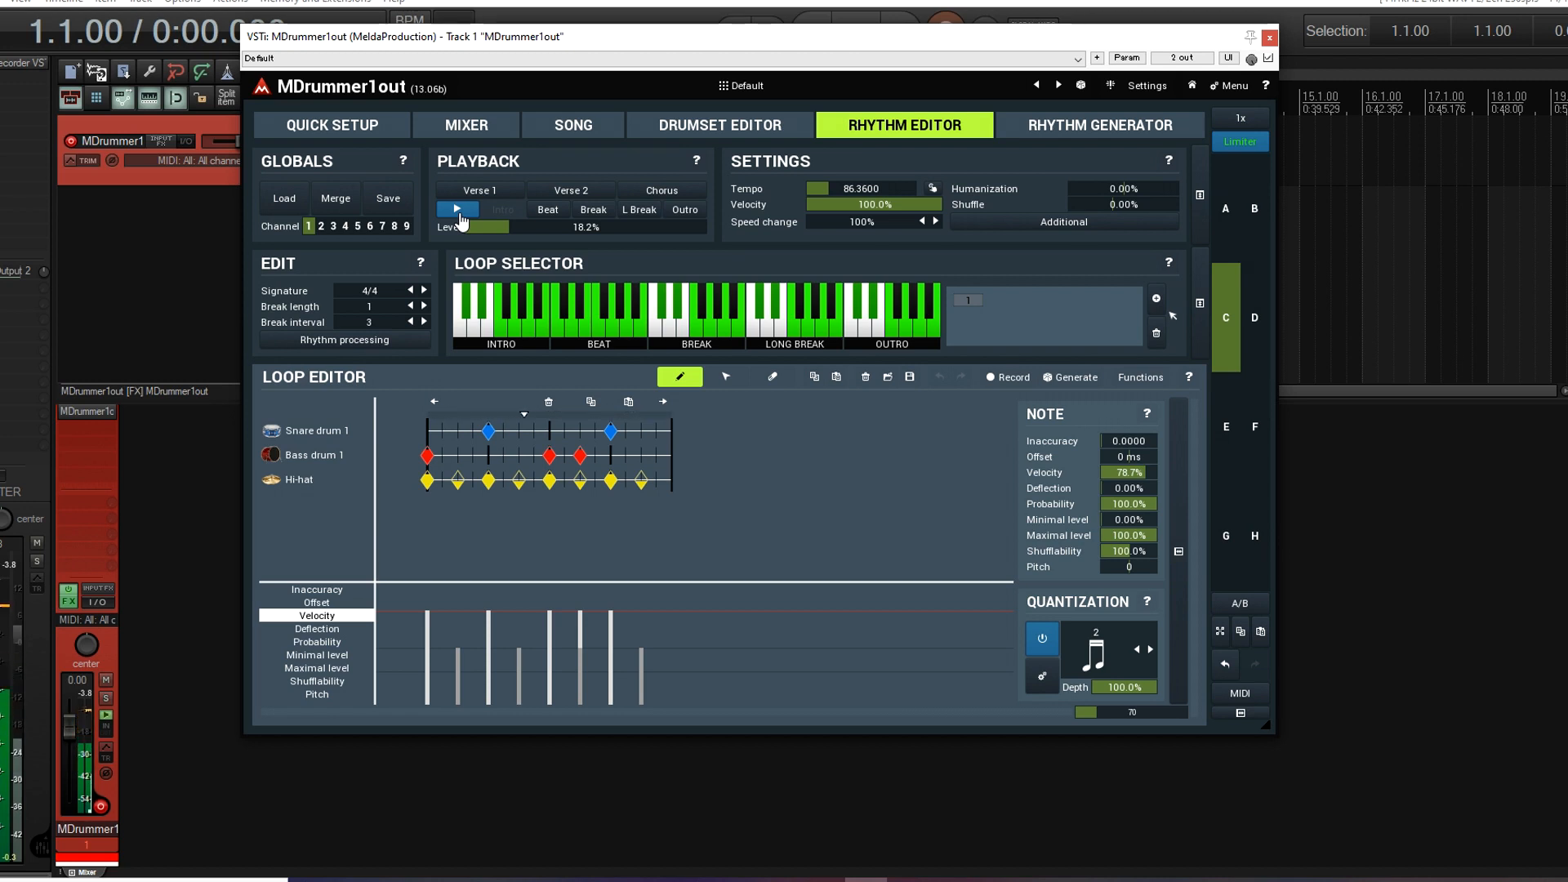
{"action": "left_click", "coordinate": [459, 211]}
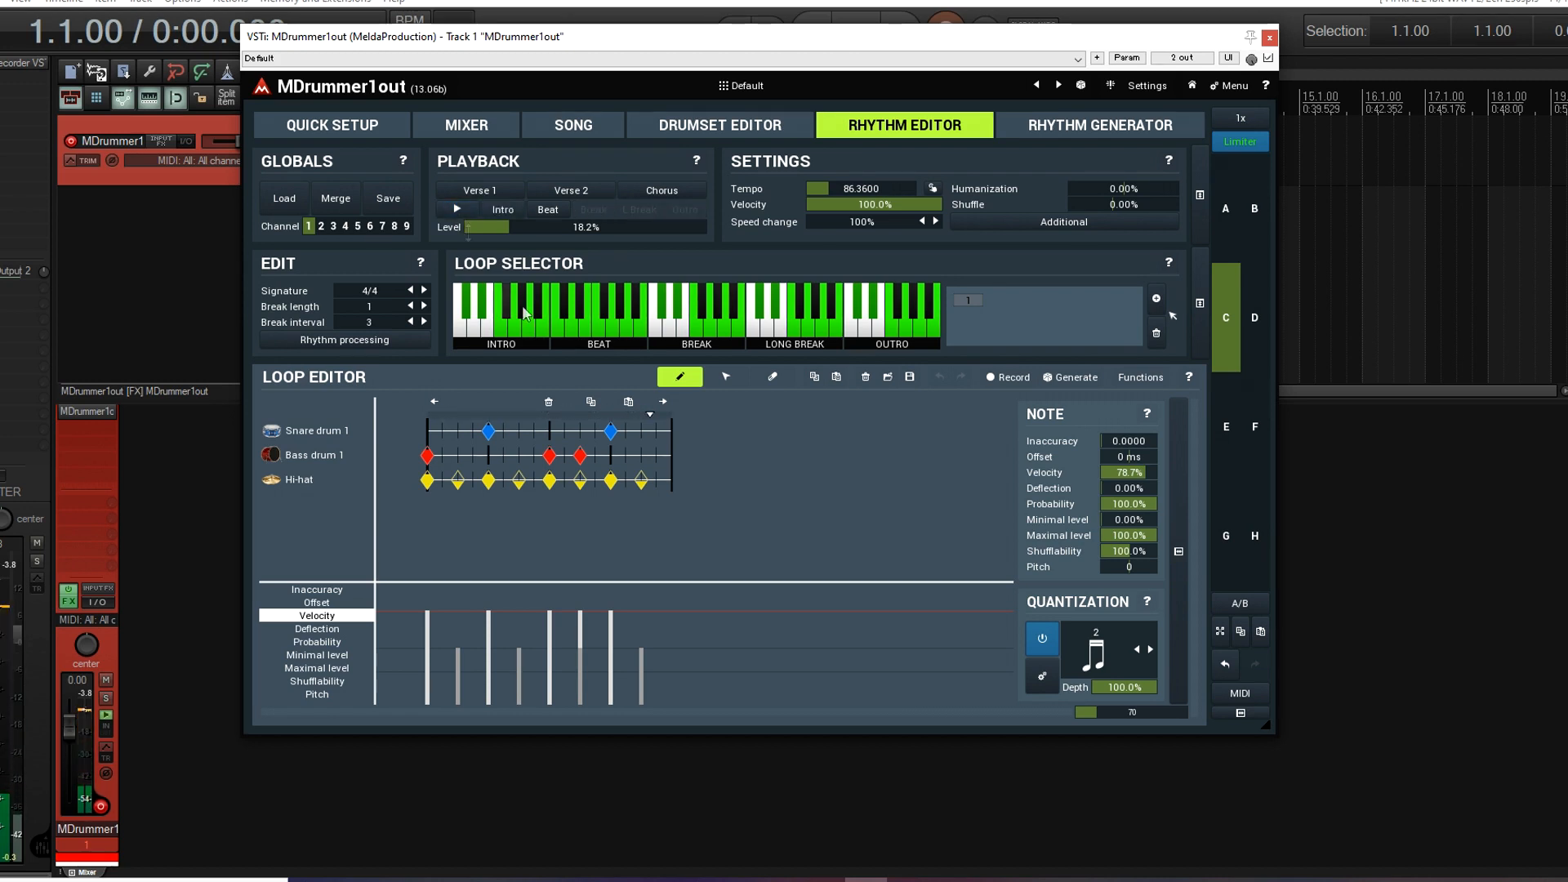
- Set the minimal level of the last bass drum note to 19.8%
{"action": "left_click", "coordinate": [726, 381]}
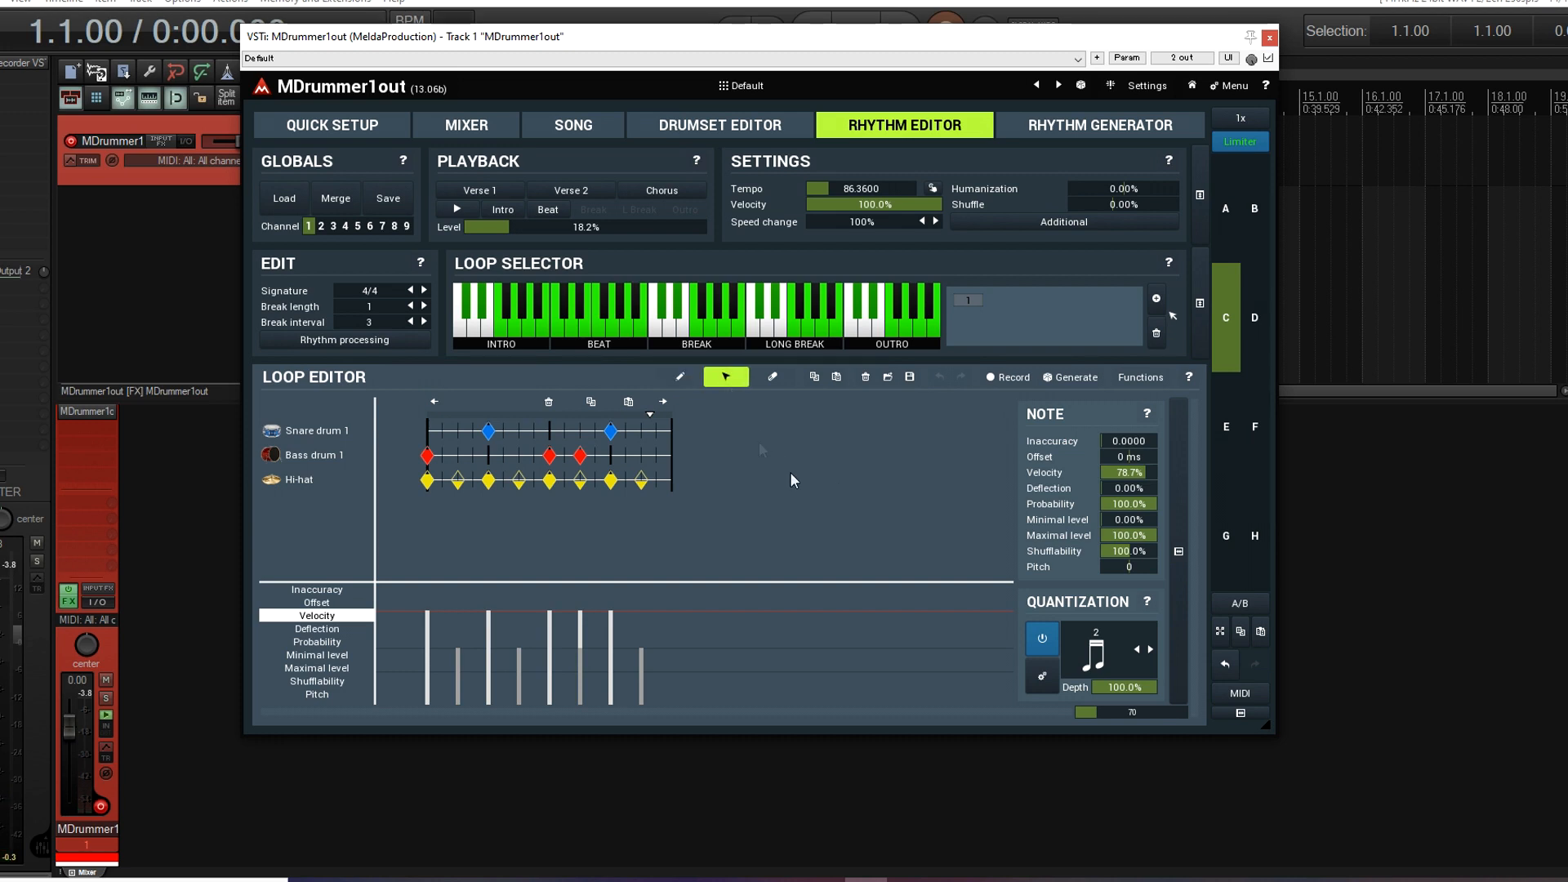
{"action": "left_click", "coordinate": [581, 456]}
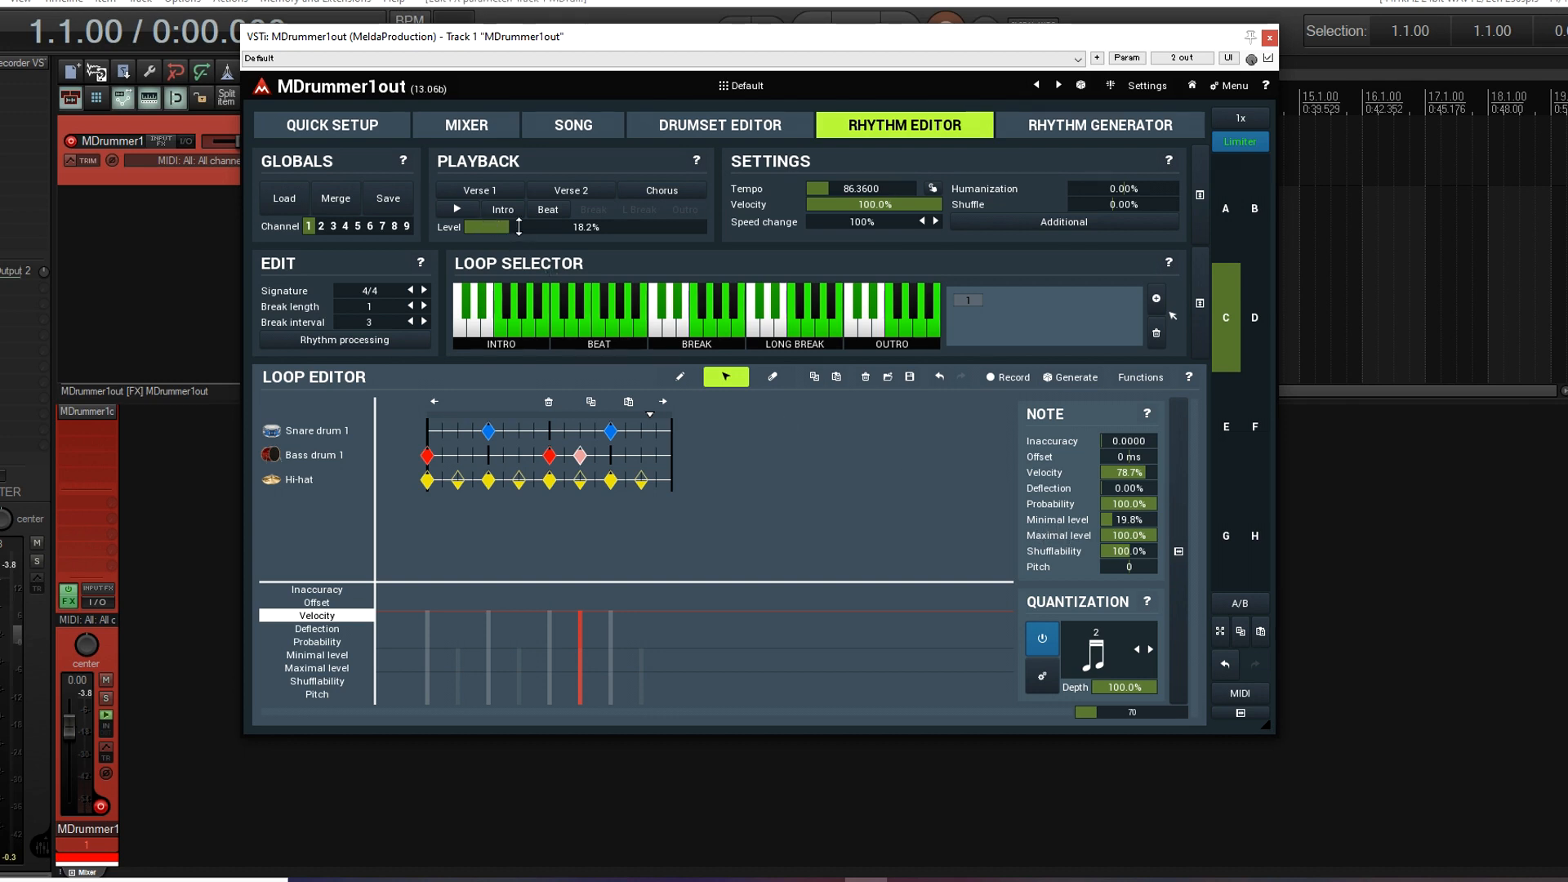
- Compare with the 45.5% level Beat loop, return to the 18.2% loop and clear the note selection
{"action": "left_click", "coordinate": [597, 337]}
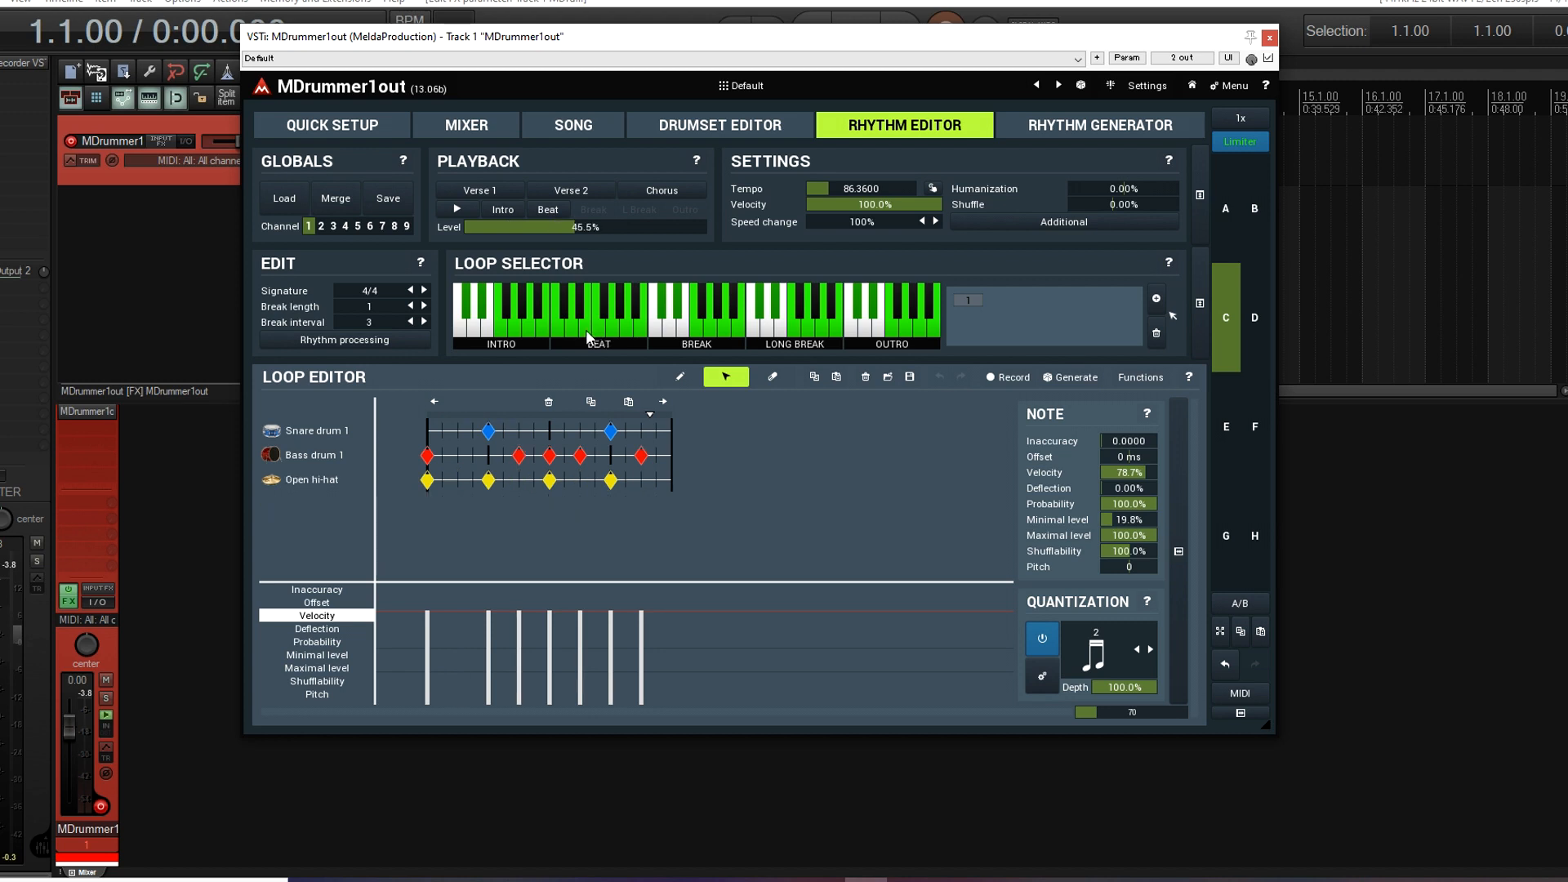
{"action": "left_click", "coordinate": [571, 328]}
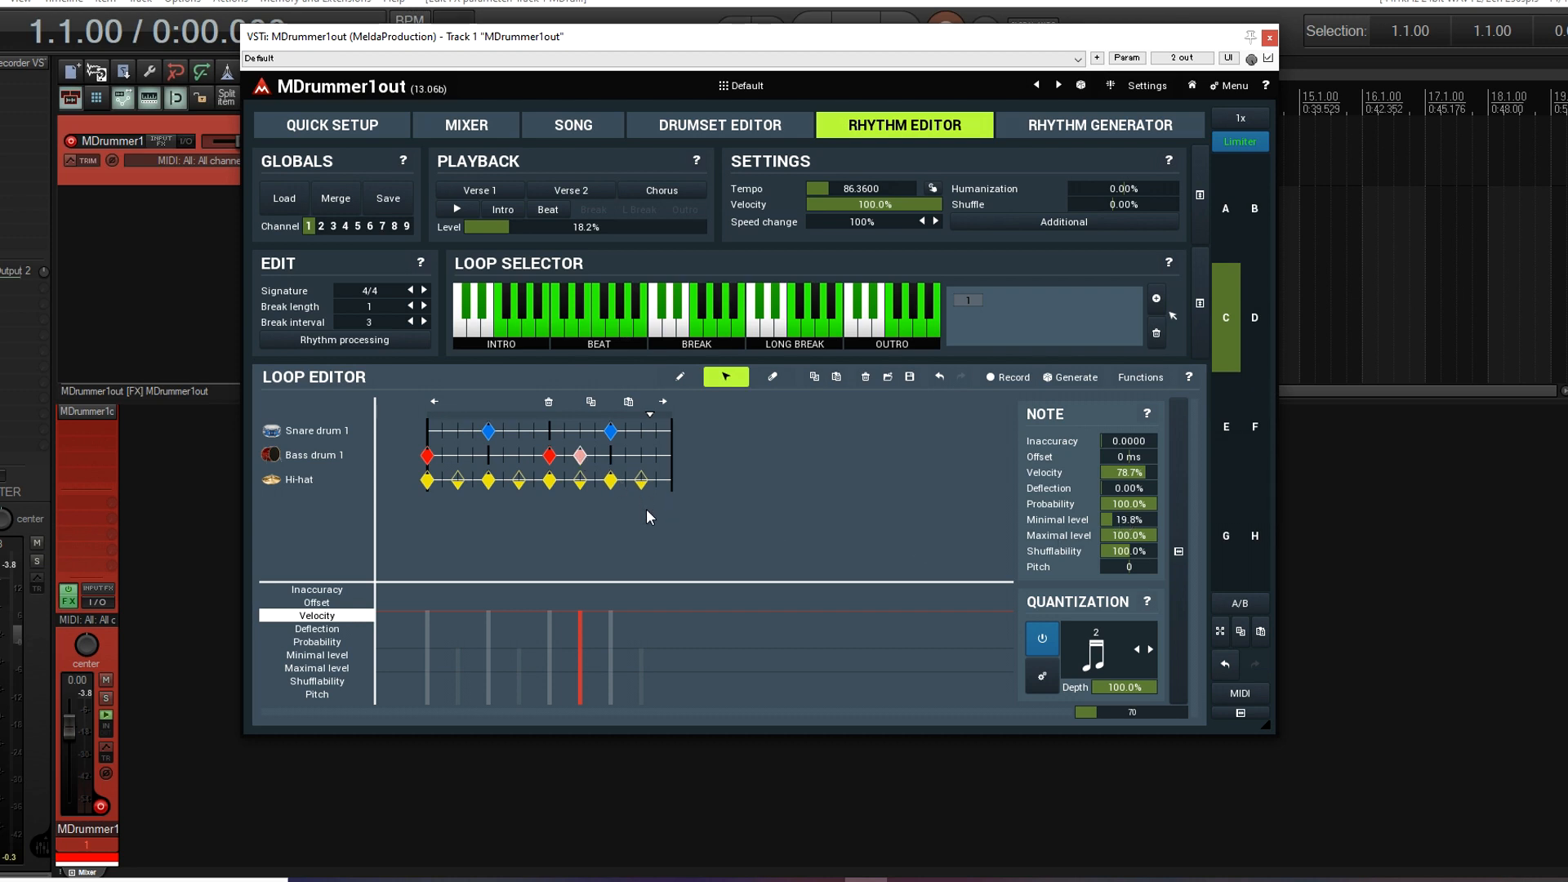
{"action": "left_click", "coordinate": [662, 533]}
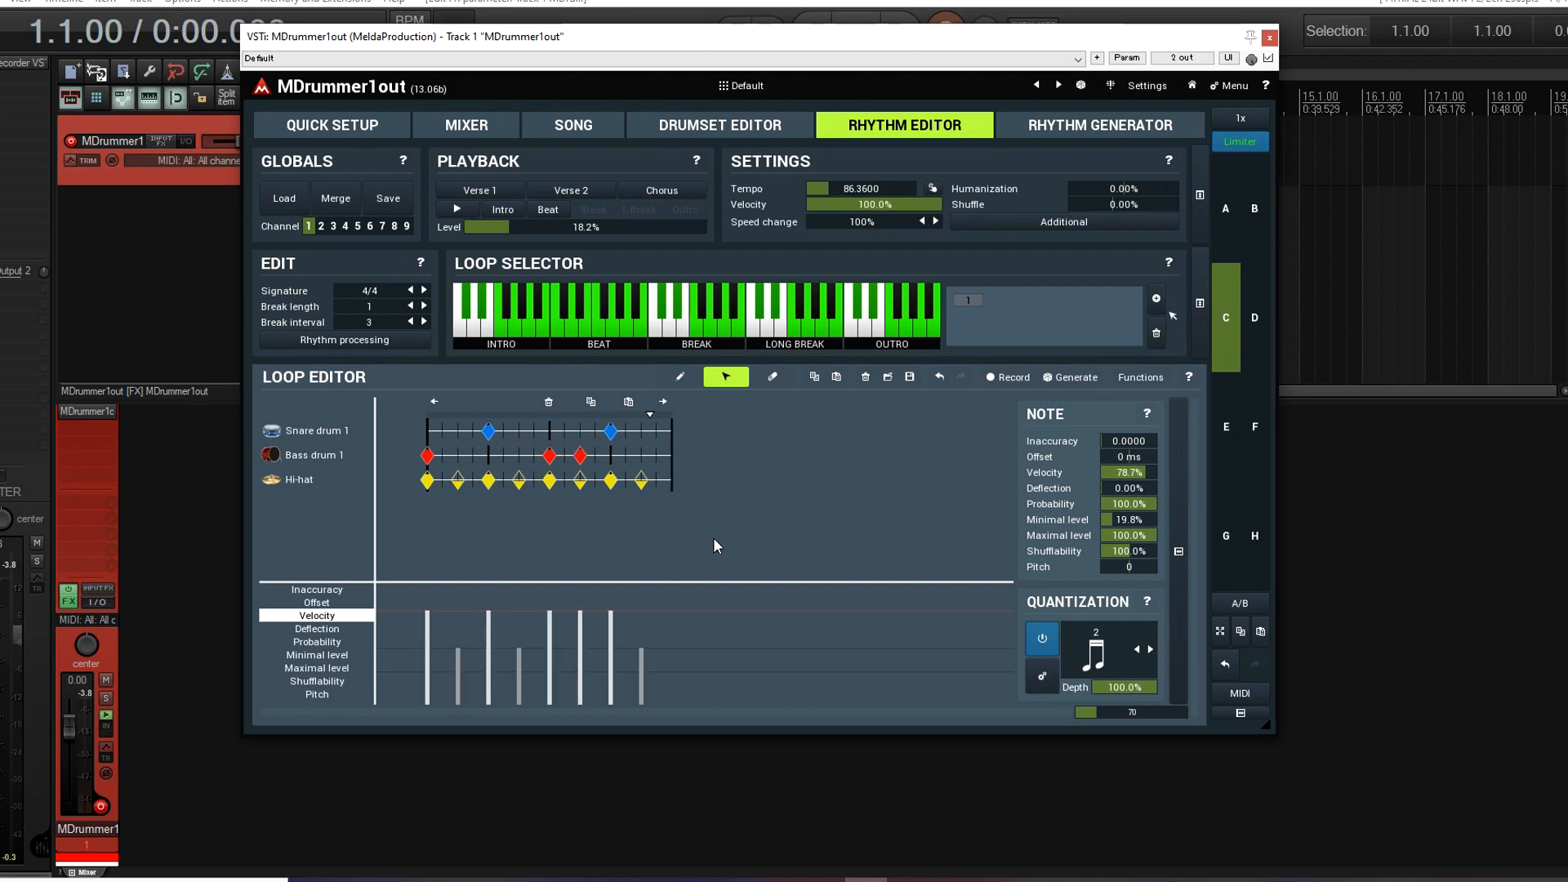
- Draw a snare drum note on the sixteenth just before beat two and audition the loop
{"action": "left_click", "coordinate": [689, 384]}
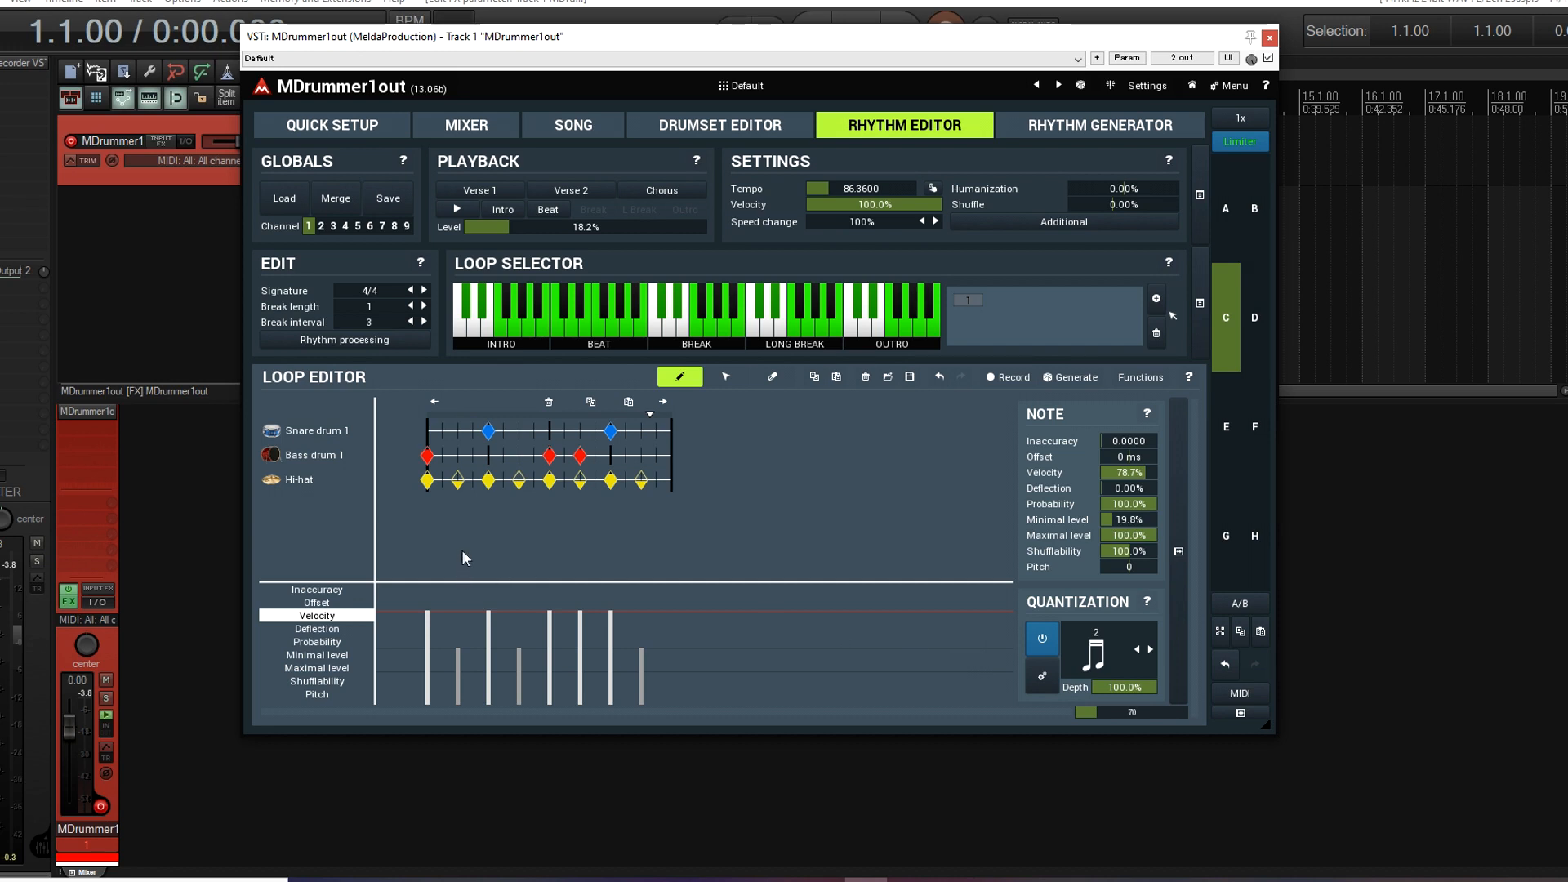
{"action": "left_click", "coordinate": [474, 433]}
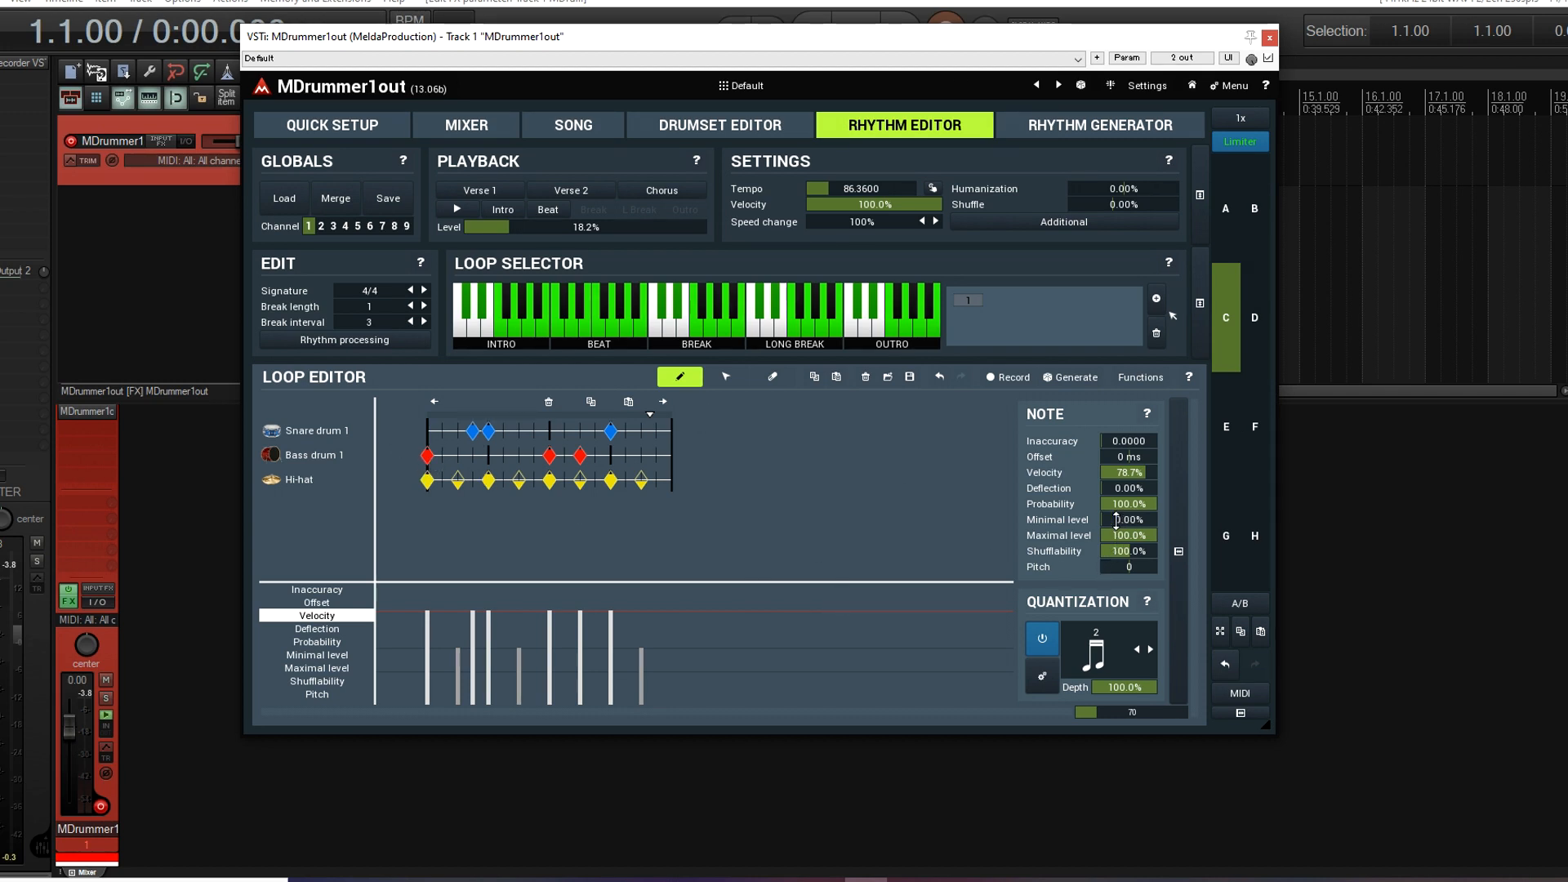
{"action": "left_click", "coordinate": [473, 431]}
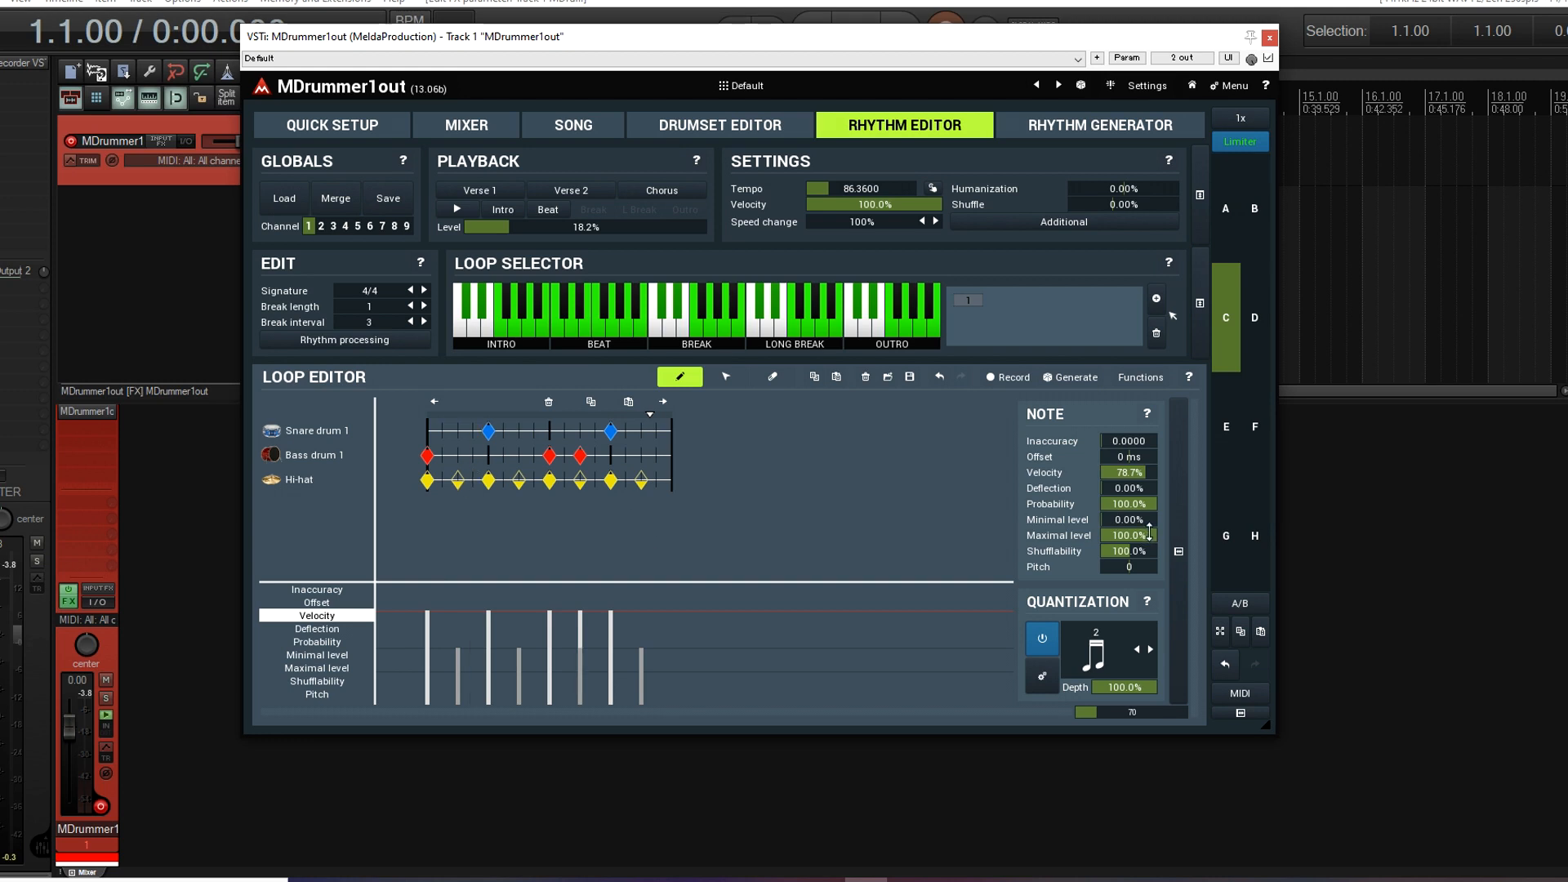
{"action": "left_click", "coordinate": [474, 433]}
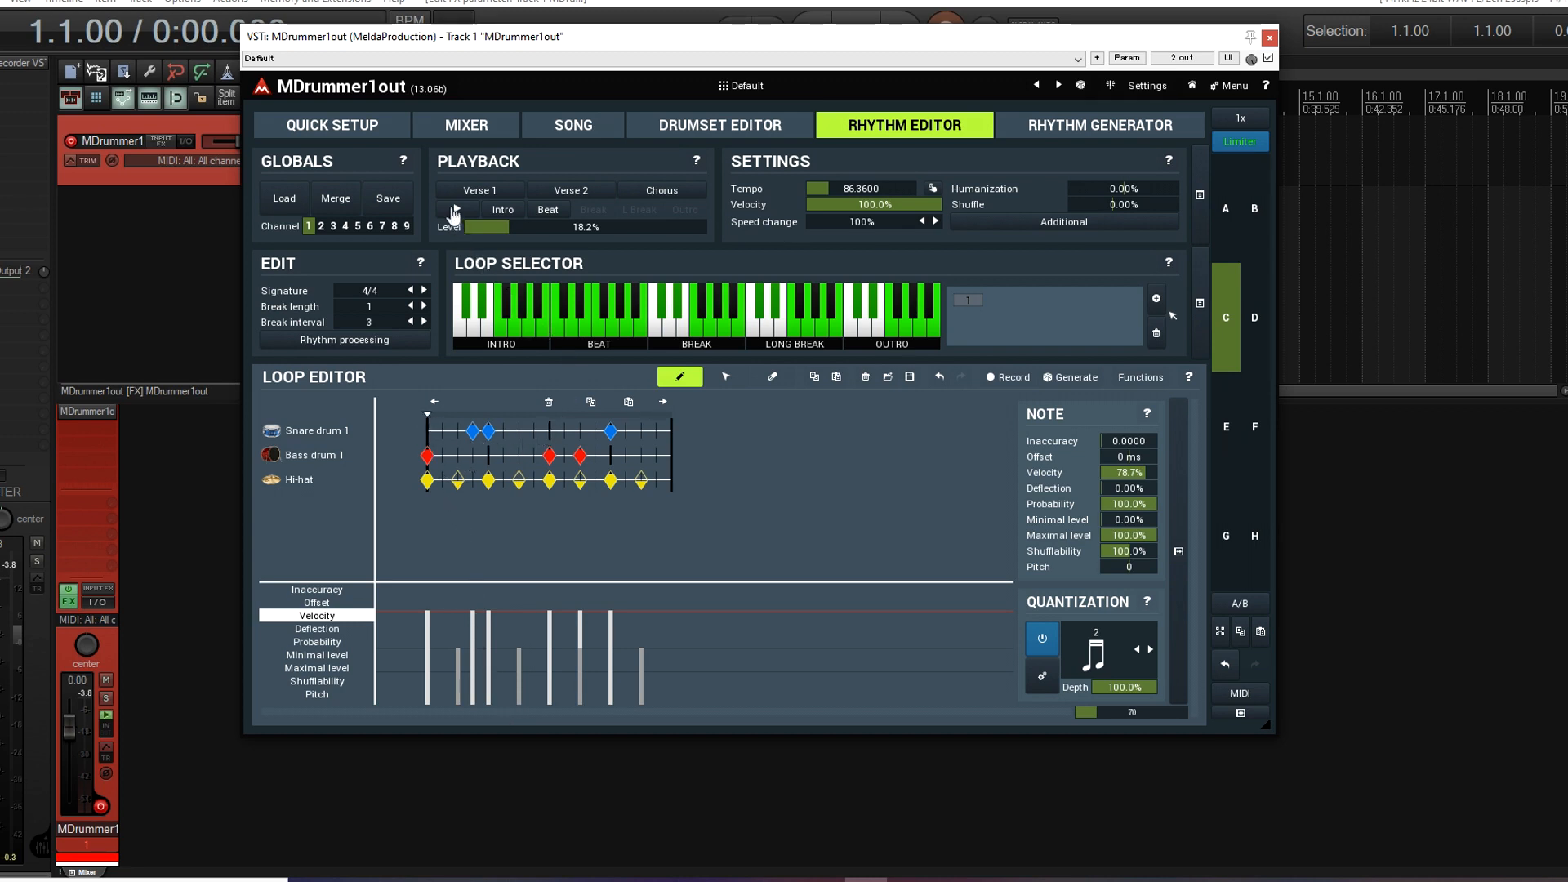
{"action": "left_click", "coordinate": [455, 211]}
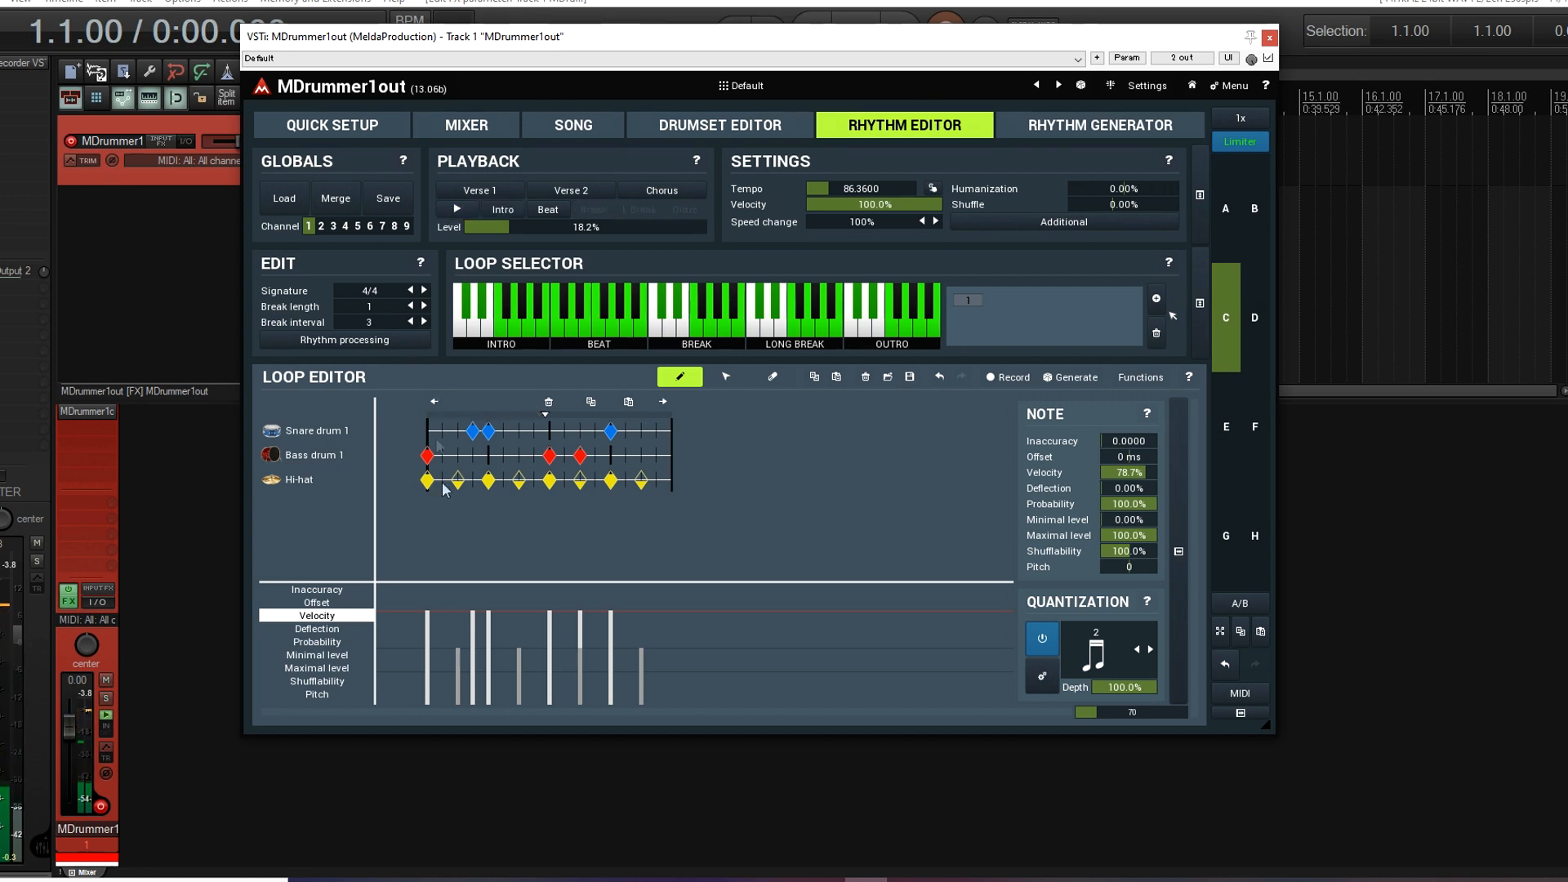
- Lower the velocity of the snare note just before beat two to about 23% and audition the loop
{"action": "left_click", "coordinate": [472, 675]}
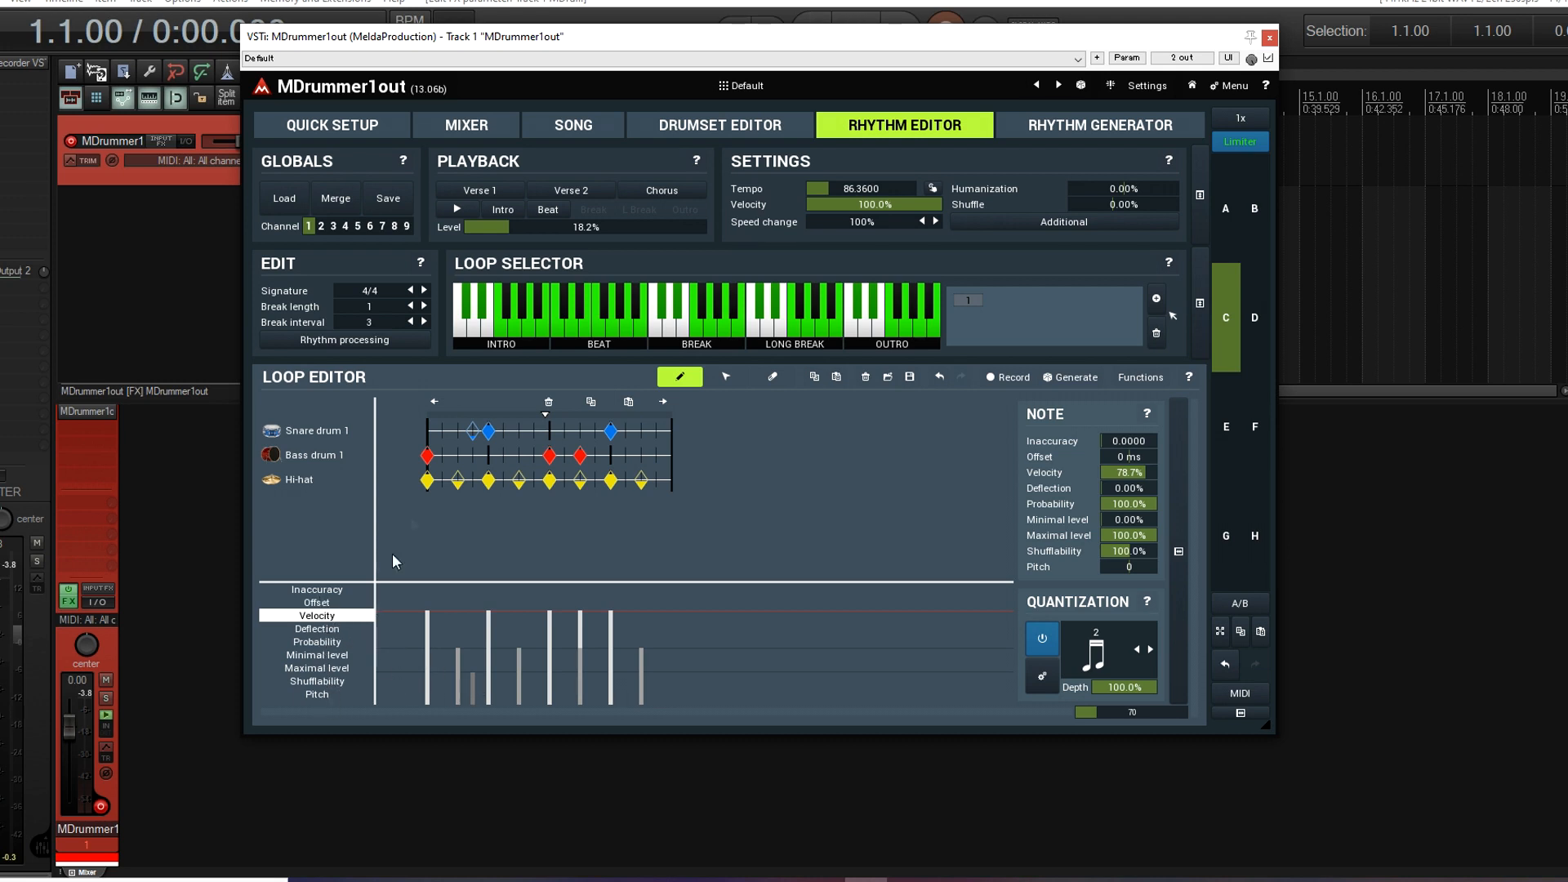
{"action": "left_click", "coordinate": [458, 210]}
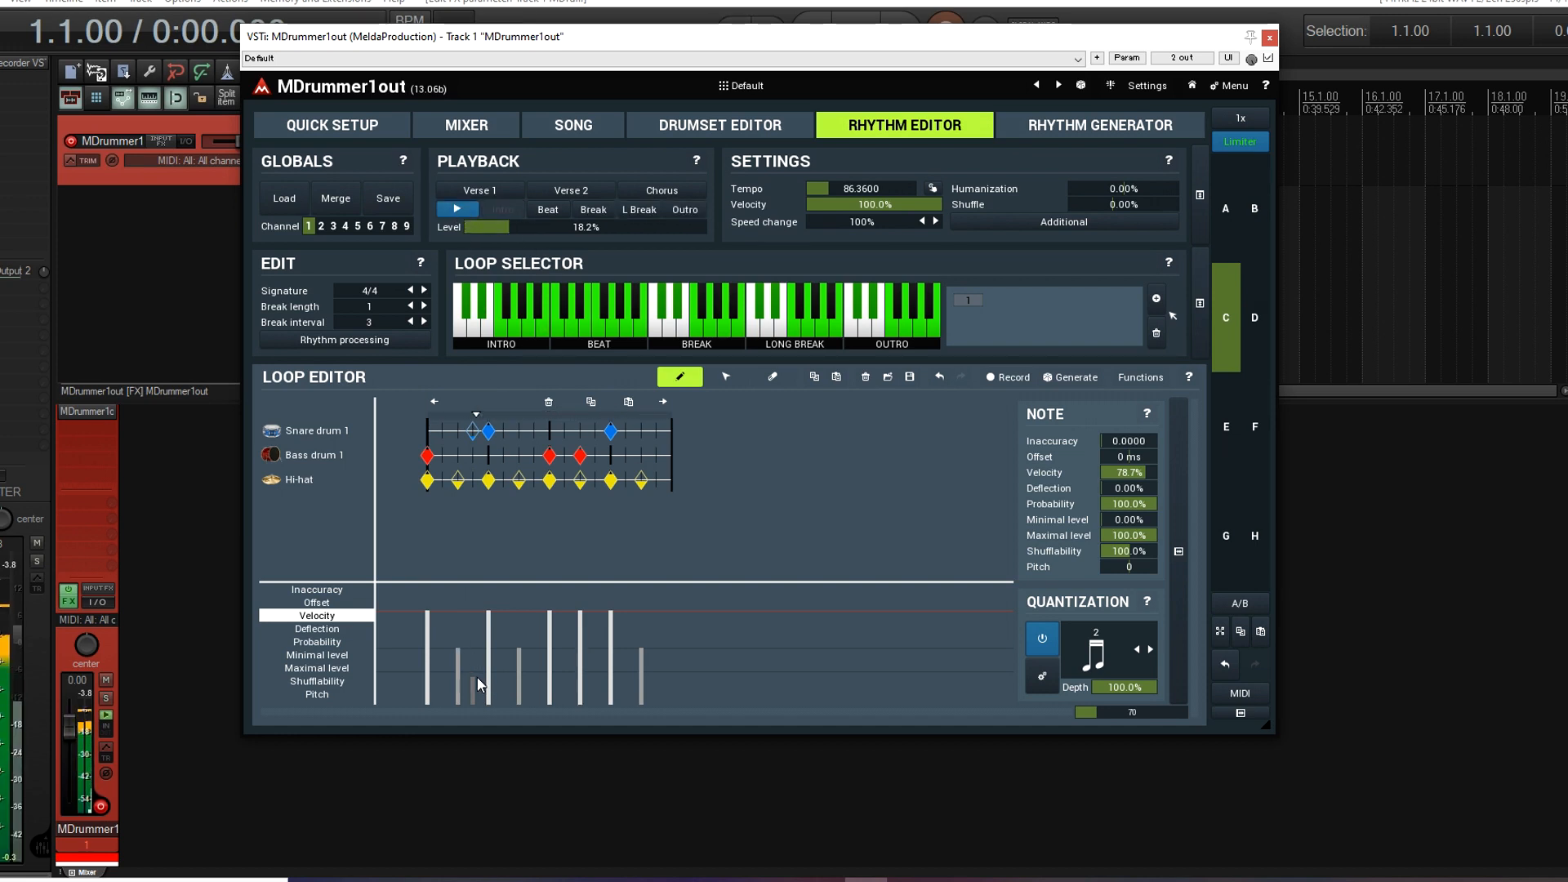
{"action": "left_click", "coordinate": [458, 214]}
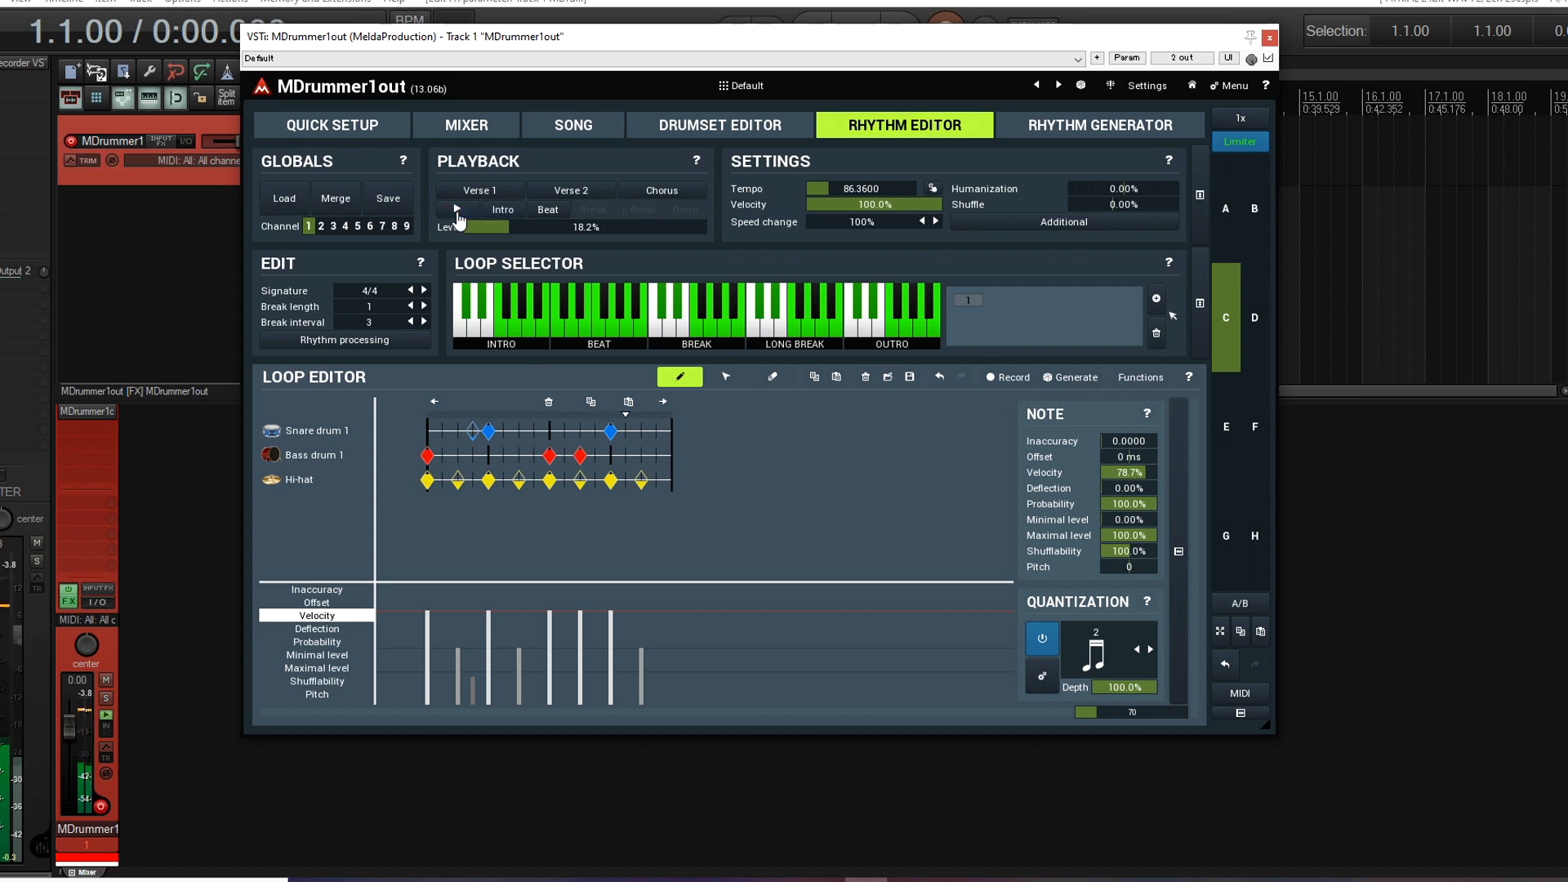
- Add two snare ghost notes at about 29% velocity on the second and fourth sixteenths of beat four, and audition the loop
{"action": "left_click", "coordinate": [626, 431]}
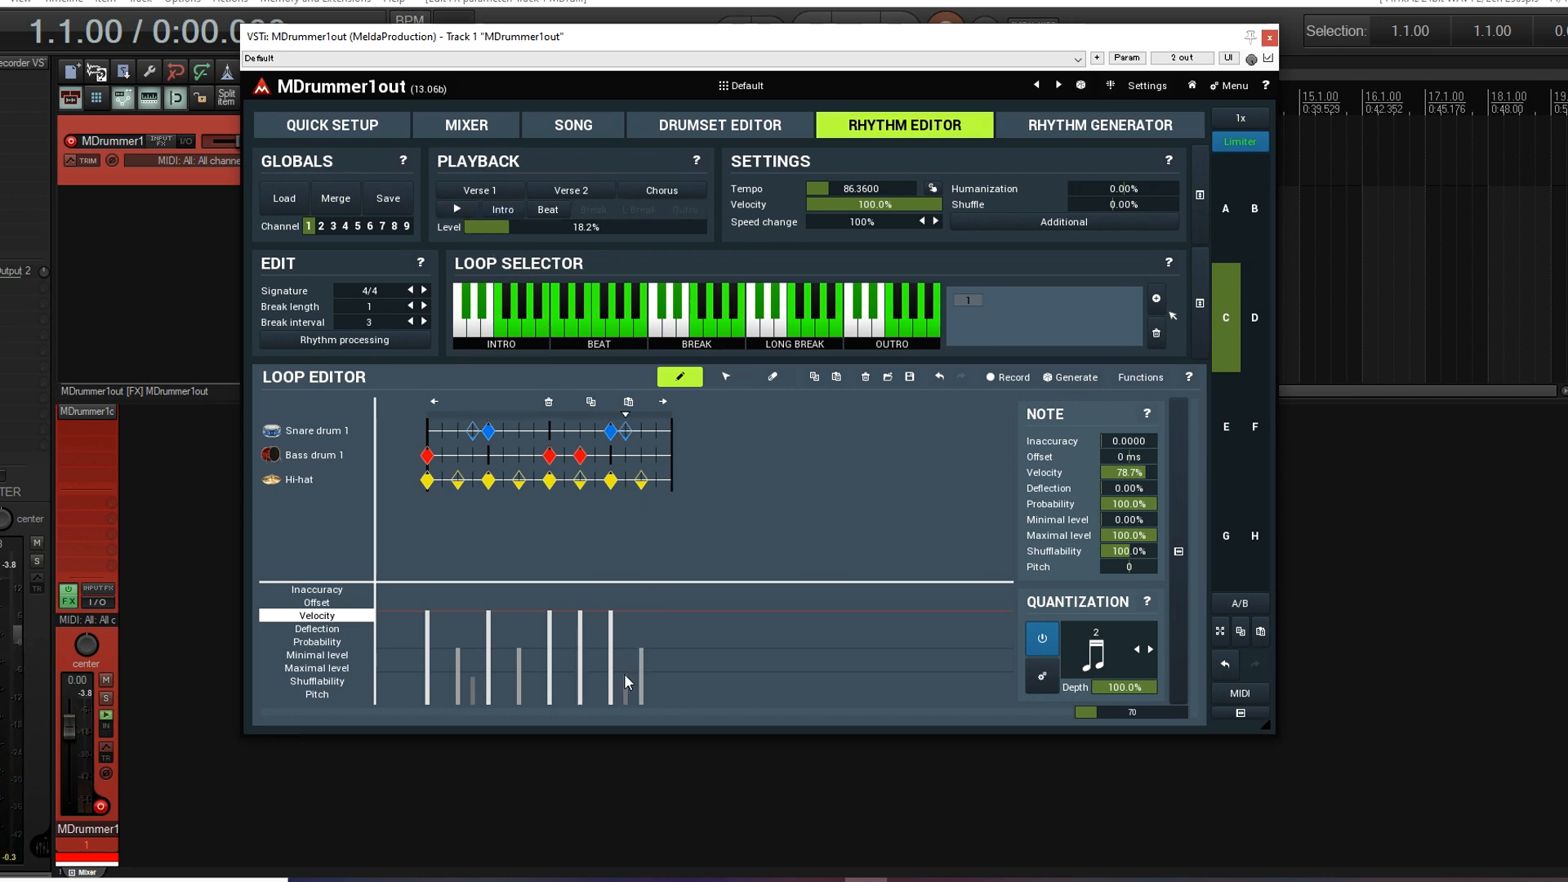
{"action": "left_click", "coordinate": [657, 433]}
{"action": "left_click", "coordinate": [455, 210]}
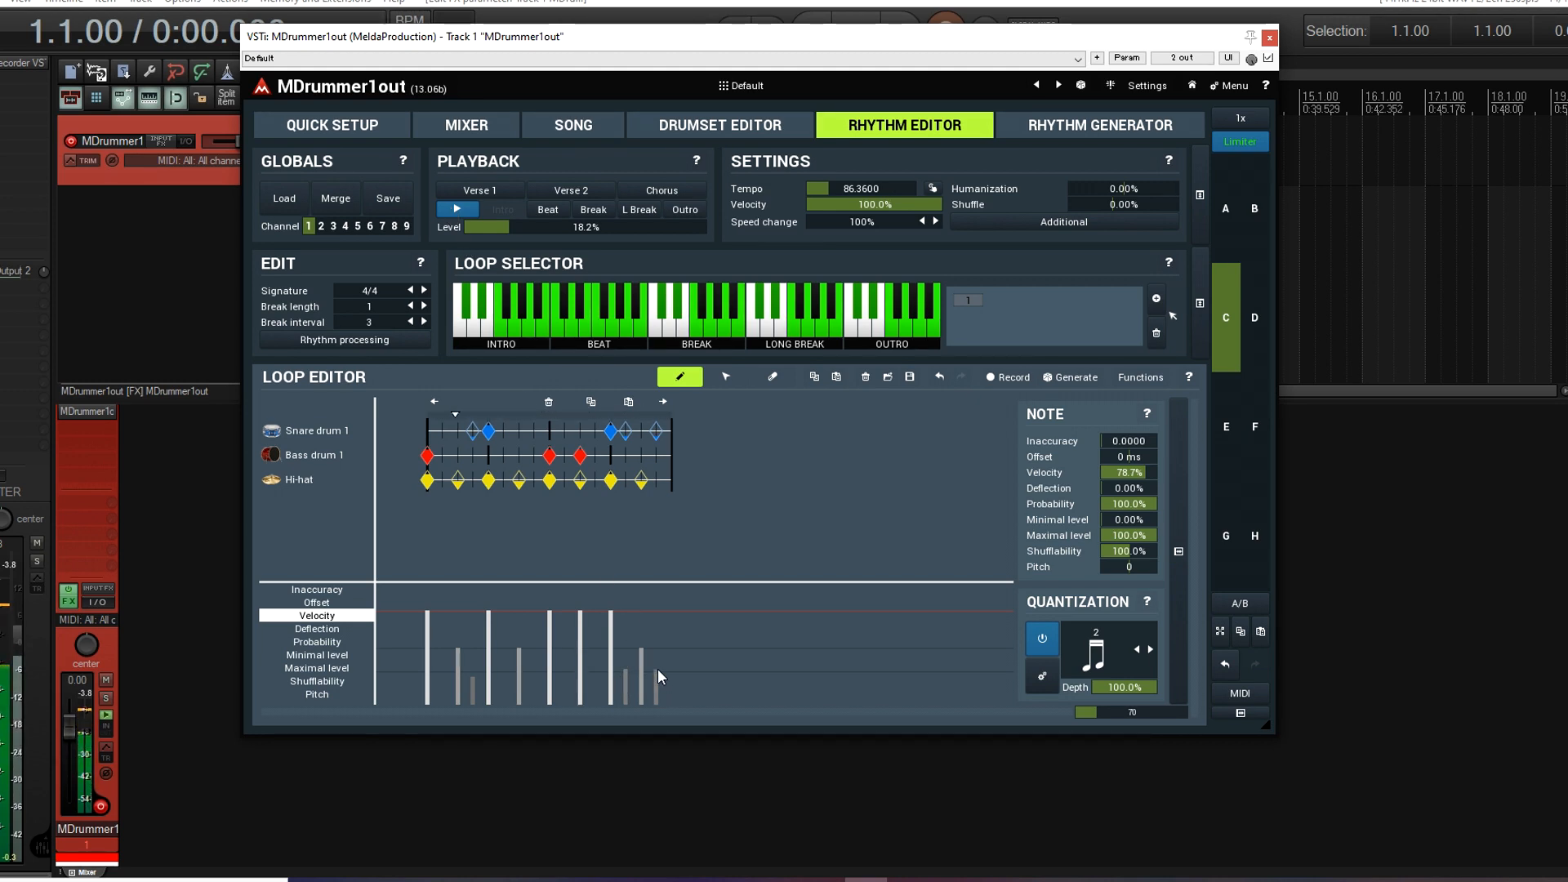
{"action": "left_click", "coordinate": [450, 217]}
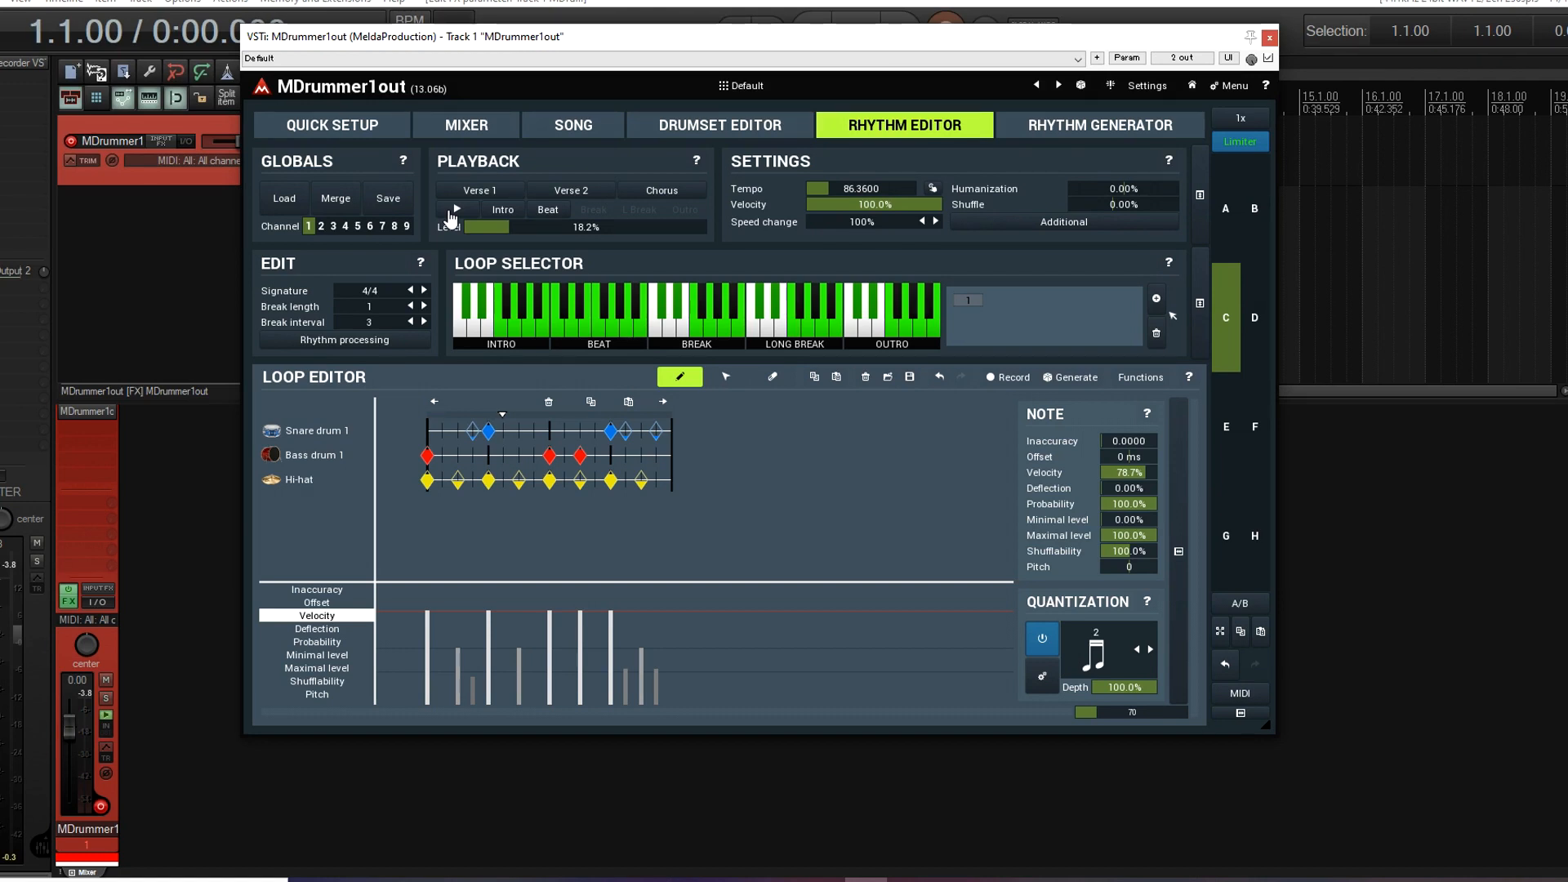
- Set the probability of the snare ghost note just before beat two to 45.2%
{"action": "left_click", "coordinate": [725, 376]}
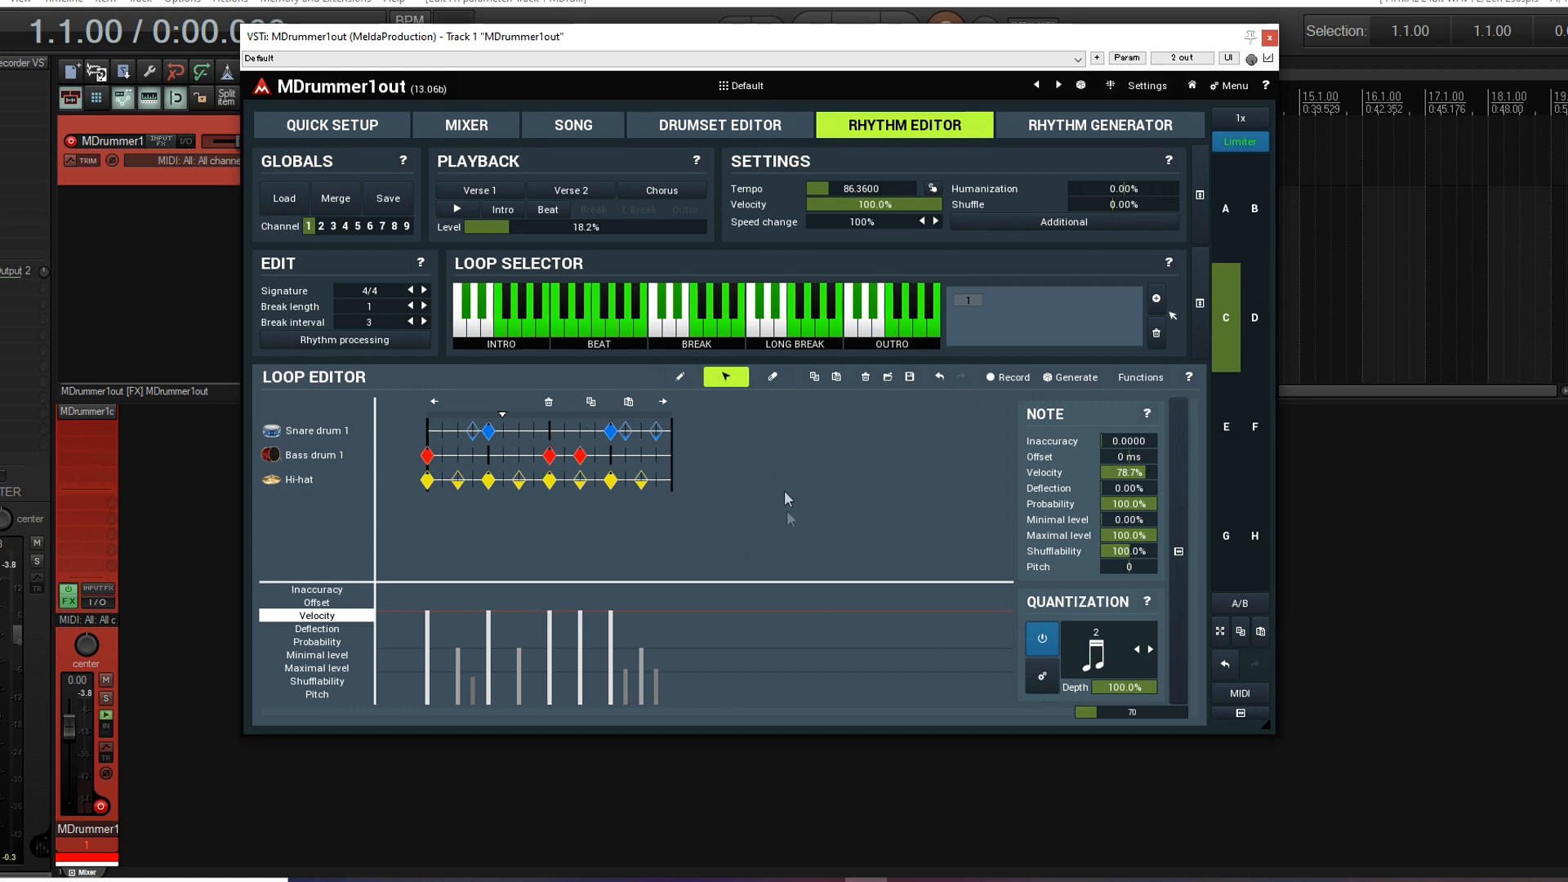
{"action": "left_click", "coordinate": [474, 433]}
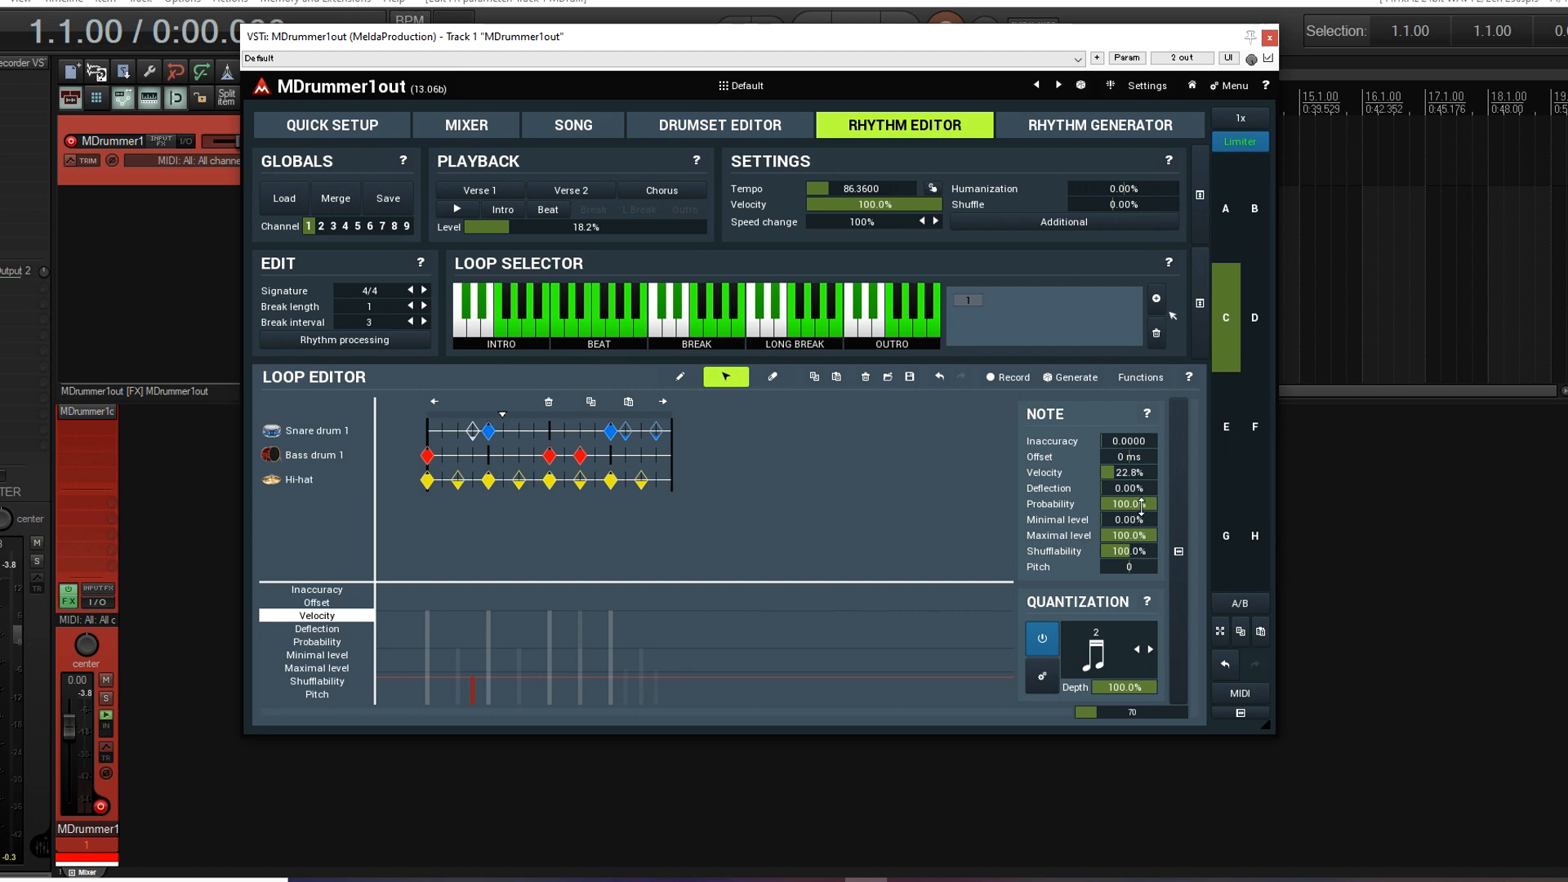
{"action": "left_click_drag", "start_coordinate": [1142, 504], "coordinate": [1142, 526]}
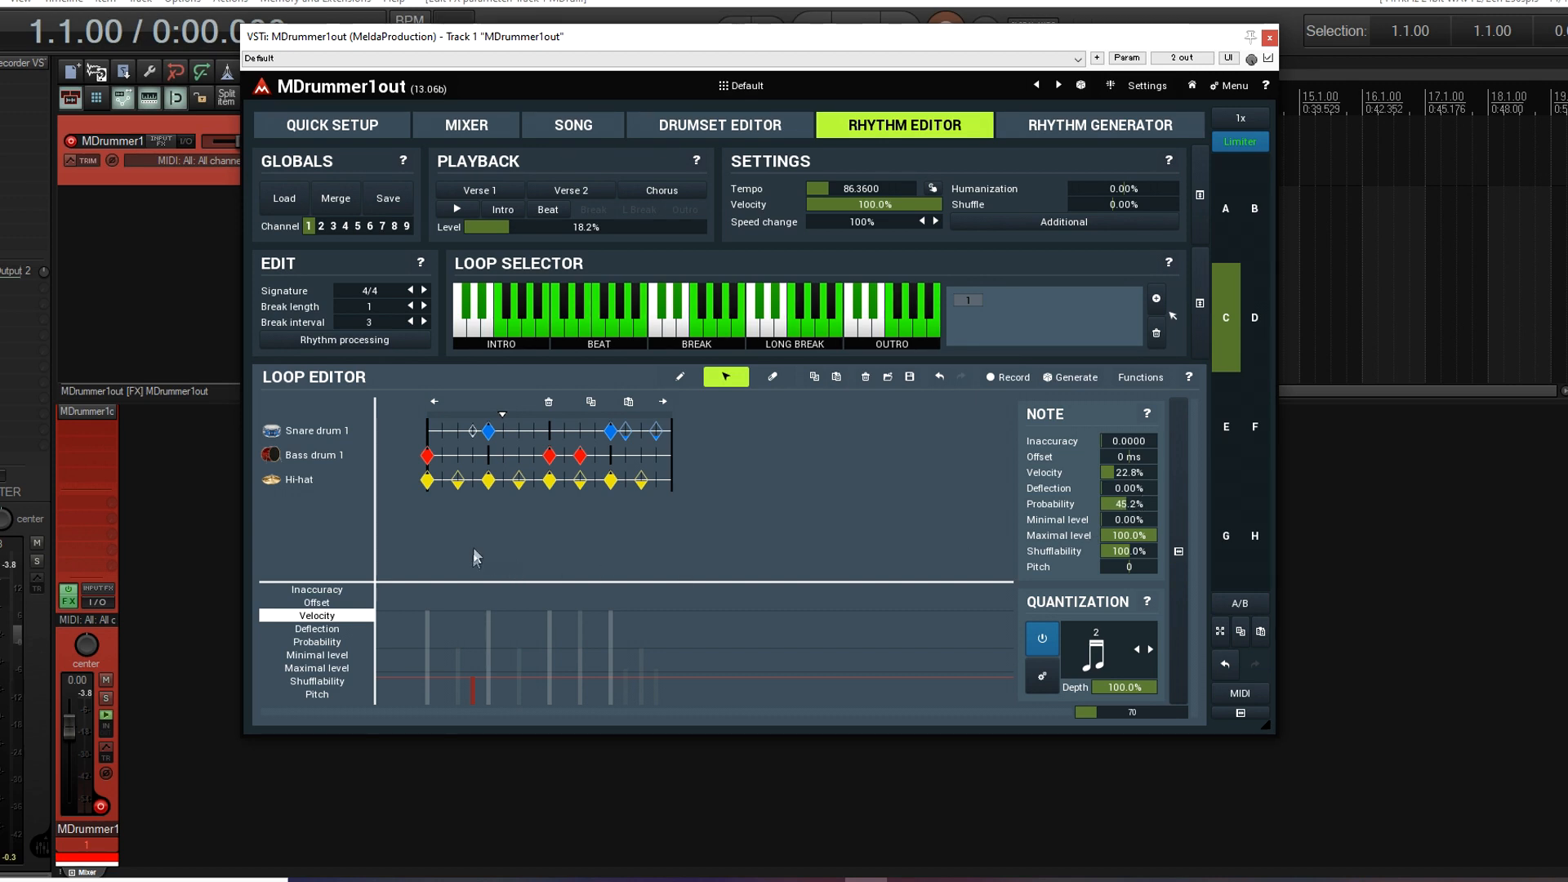
- Lower the probability of the two ghost snare notes in beat four, the last one to 52.4%, and audition the loop
{"action": "left_click", "coordinate": [627, 433]}
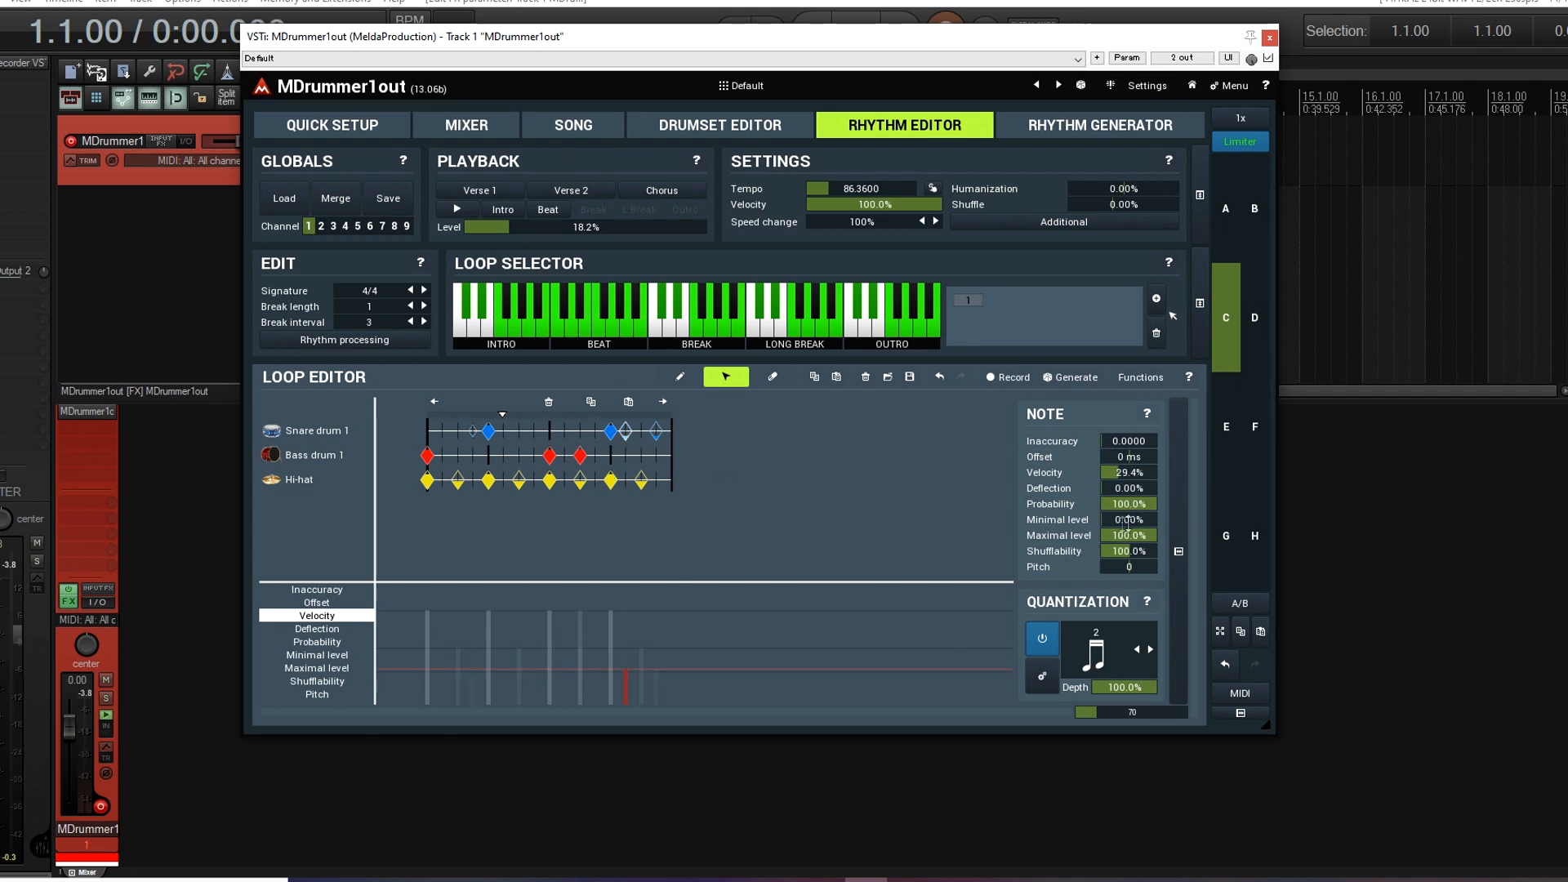
{"action": "left_click_drag", "start_coordinate": [1139, 527], "coordinate": [1140, 519]}
{"action": "left_click", "coordinate": [656, 432]}
{"action": "mouse_move", "coordinate": [1143, 504]}
{"action": "left_mouse_down"}
{"action": "mouse_move", "coordinate": [1143, 528]}
{"action": "mouse_move", "coordinate": [1142, 502]}
{"action": "left_mouse_up"}
{"action": "left_click", "coordinate": [460, 210]}
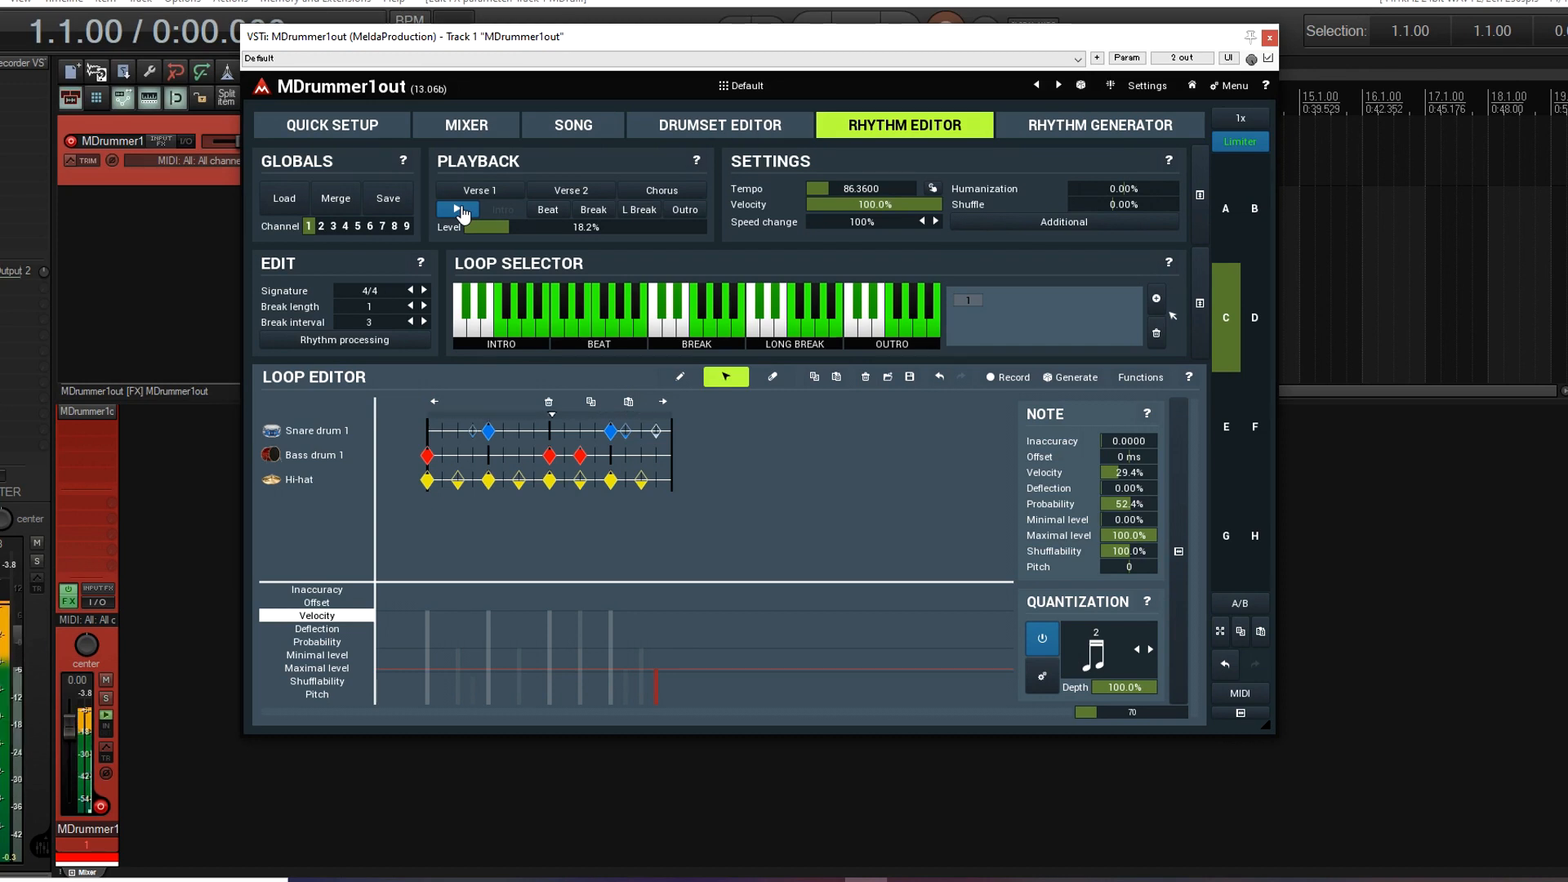
{"action": "left_click", "coordinate": [459, 210]}
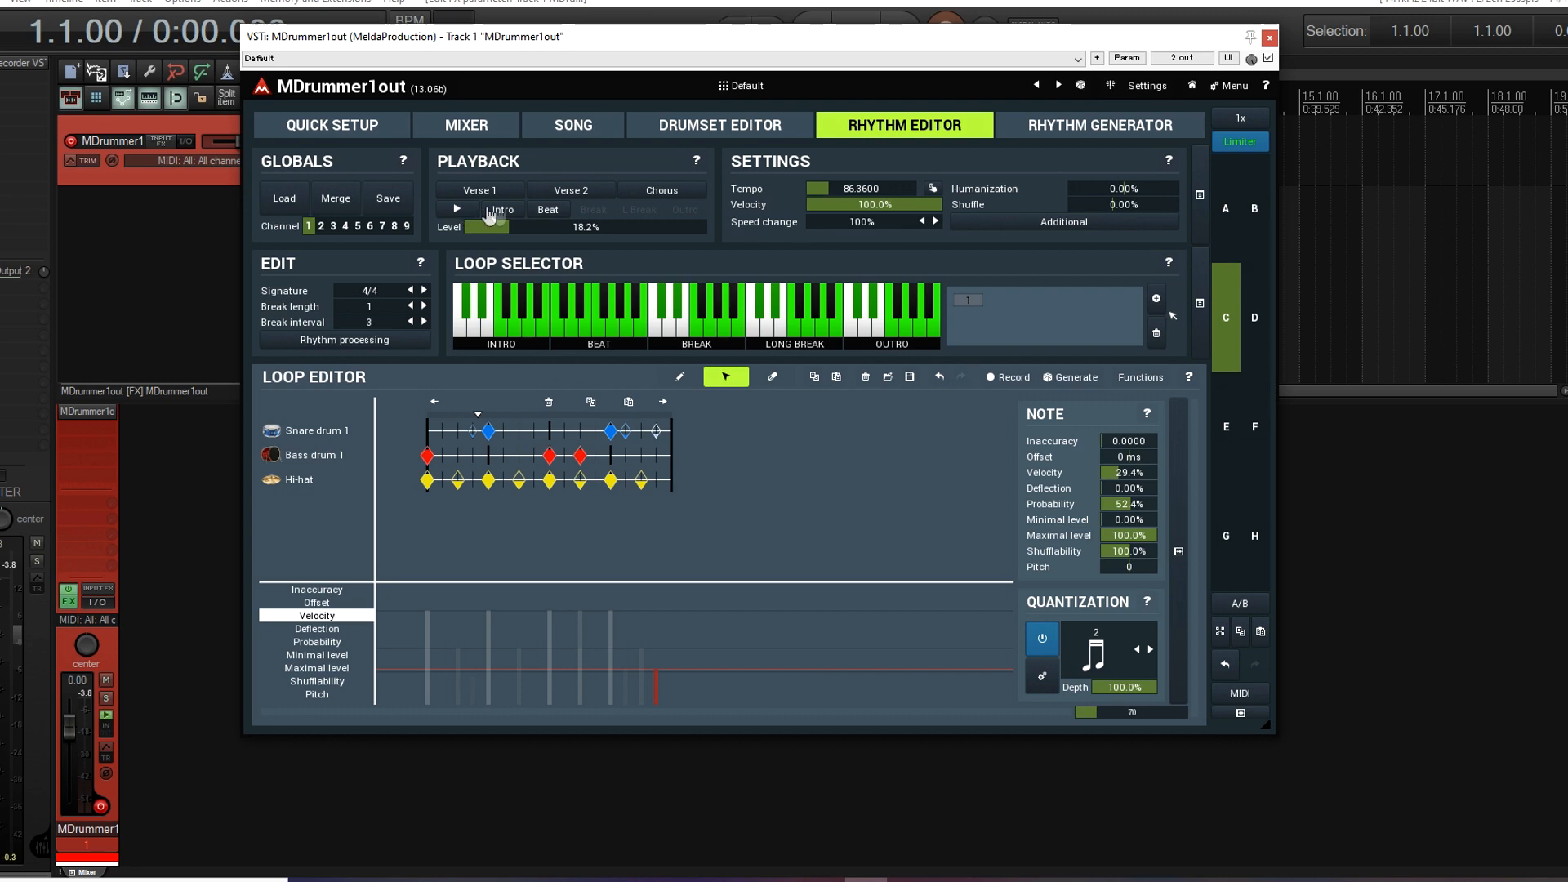
- Move the plugin window clear of the track controls, switch to the 36.4% level Beat loop and audition it
{"action": "left_click_drag", "start_coordinate": [557, 43], "coordinate": [642, 66]}
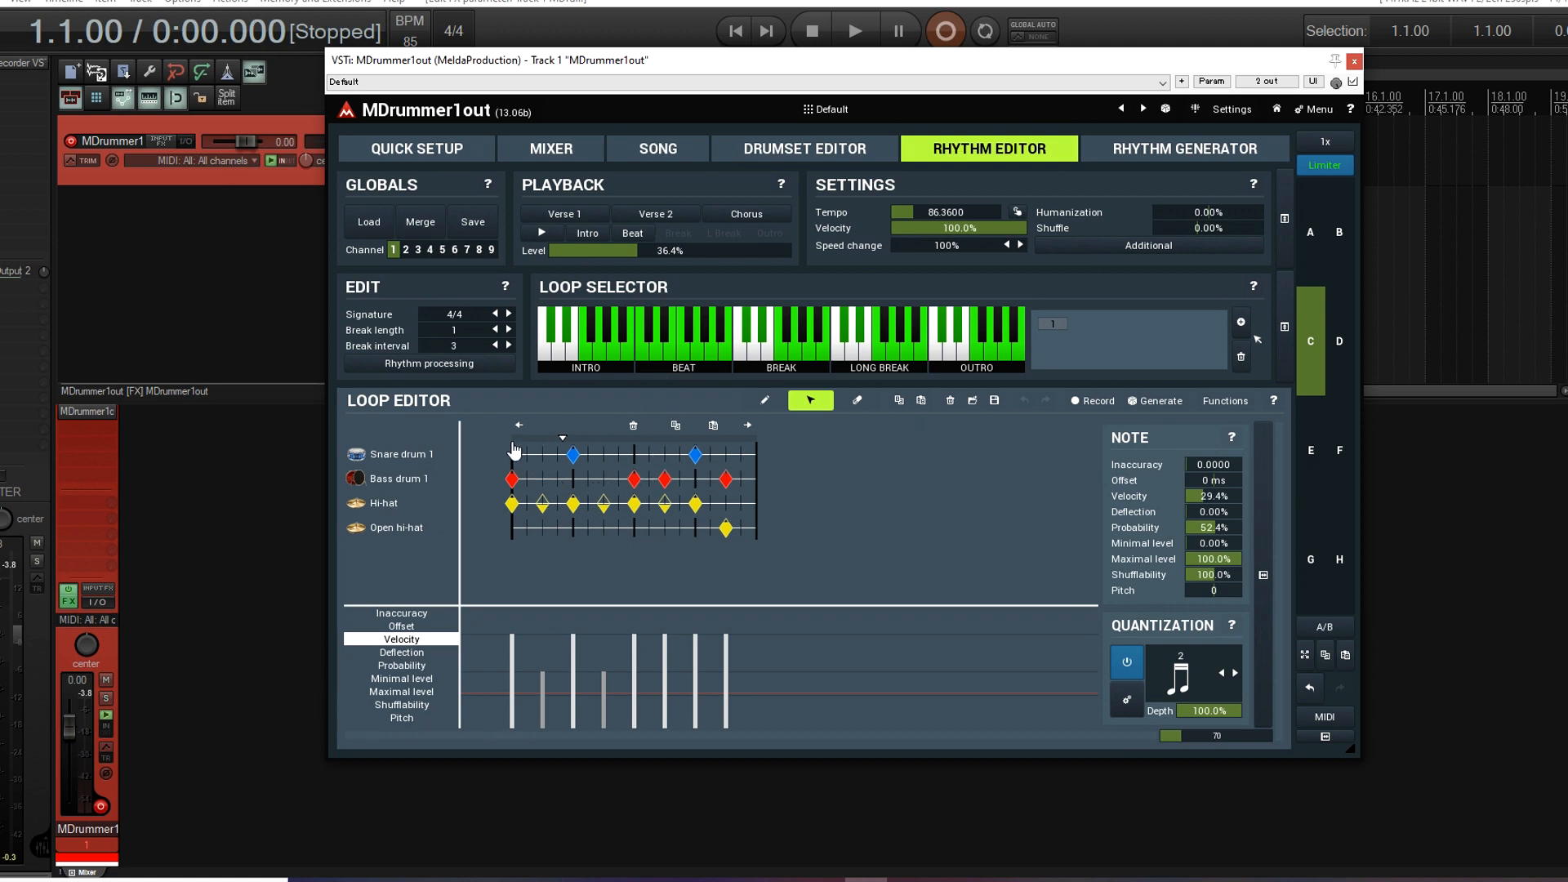
{"action": "left_click", "coordinate": [549, 233]}
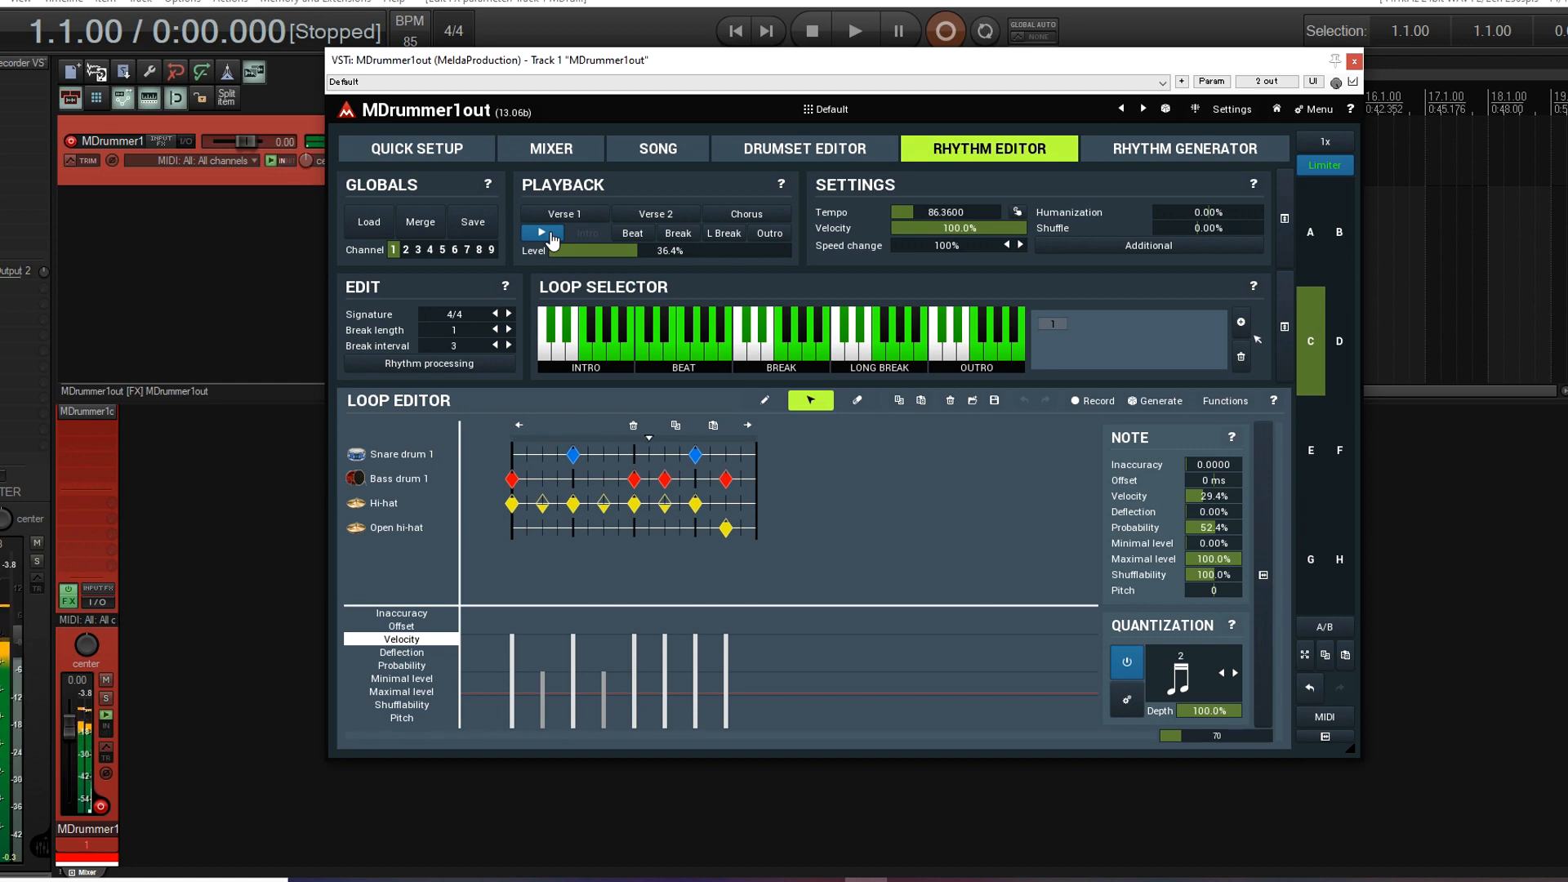
{"action": "left_click", "coordinate": [549, 234]}
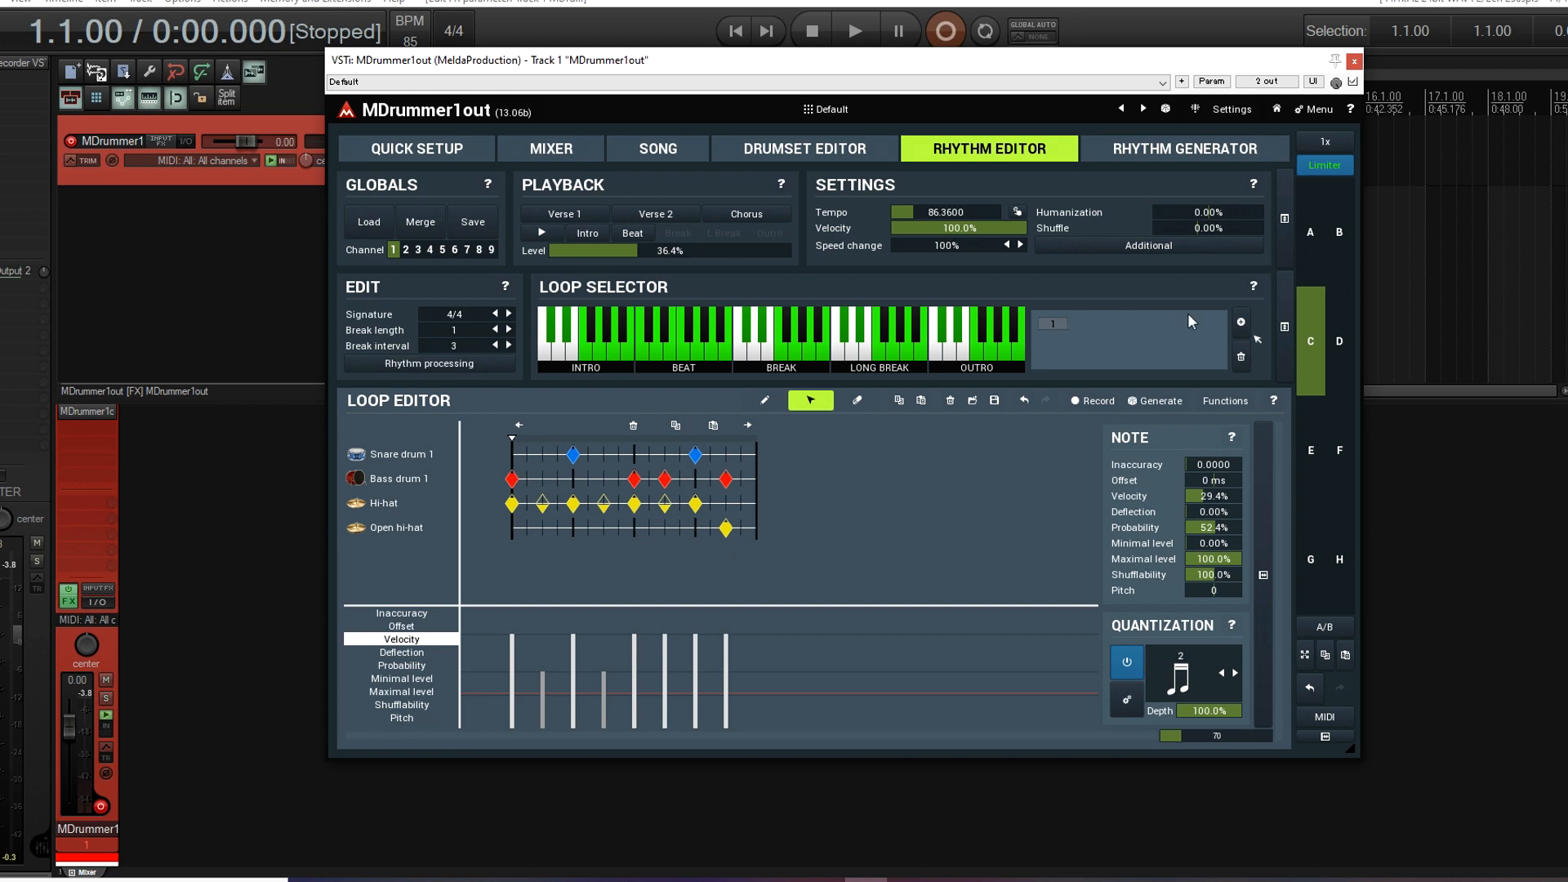
- Add a second loop variation containing the same pattern and change its open hi-hat note to a softer regular hi-hat note
{"action": "left_click", "coordinate": [1241, 324]}
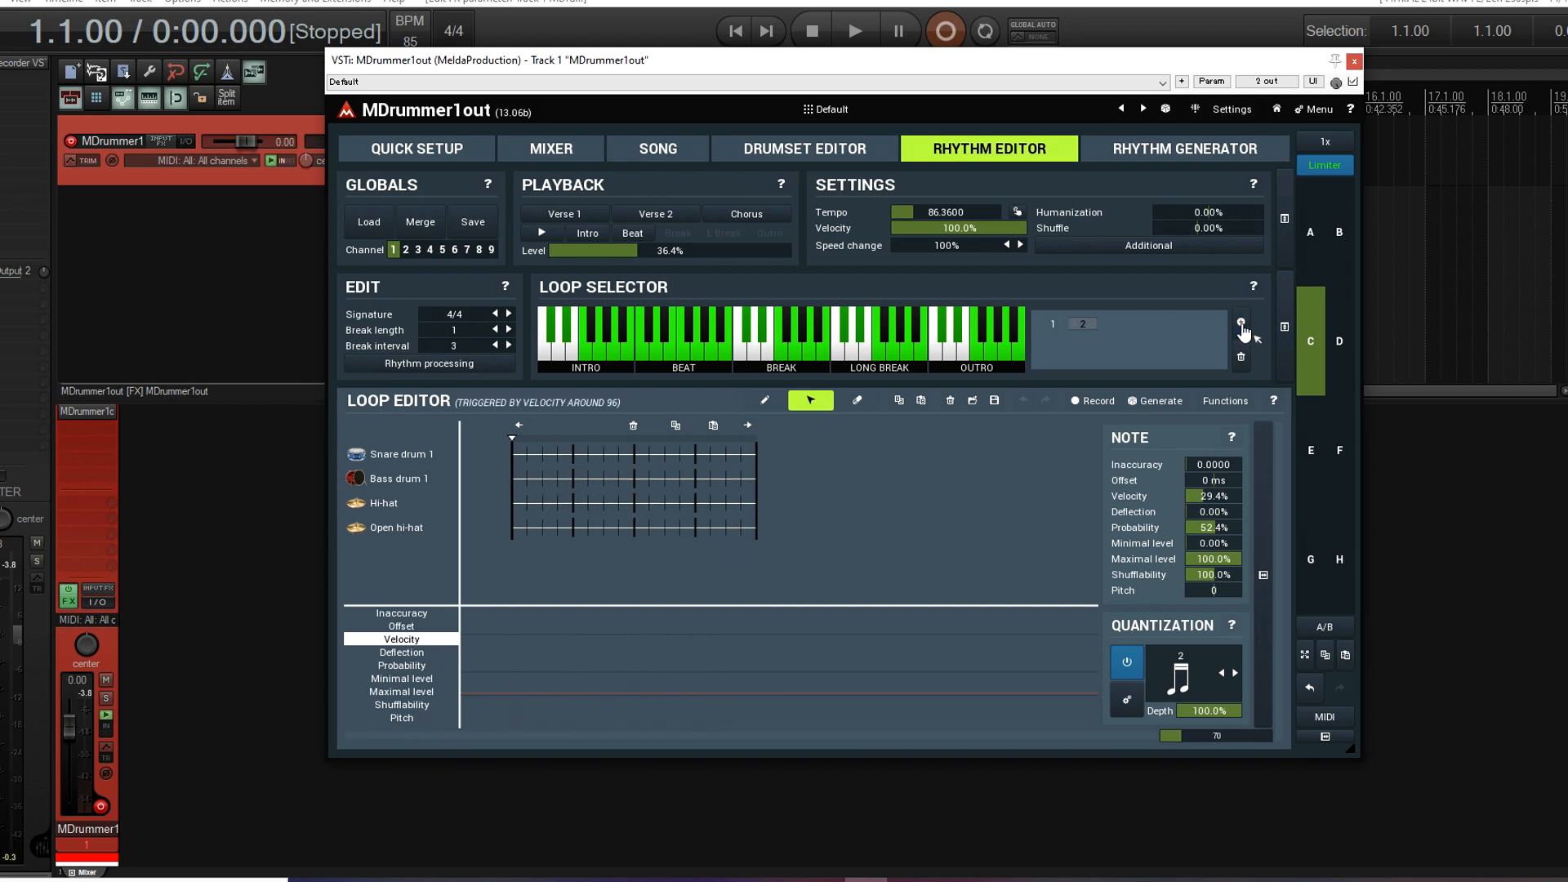
{"action": "left_click", "coordinate": [713, 427]}
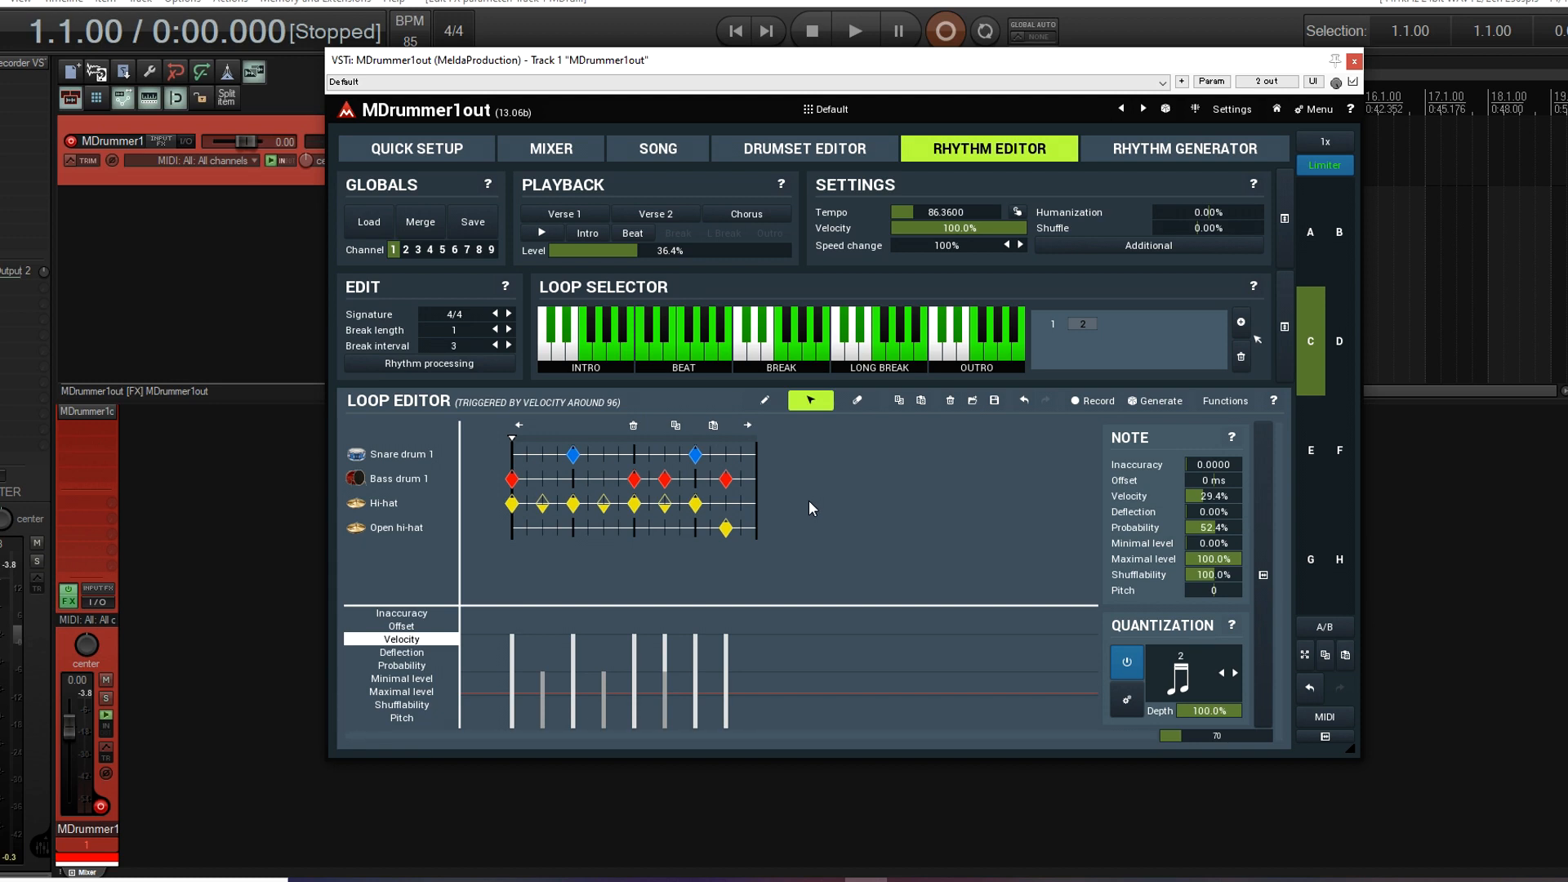
{"action": "left_click", "coordinate": [726, 529]}
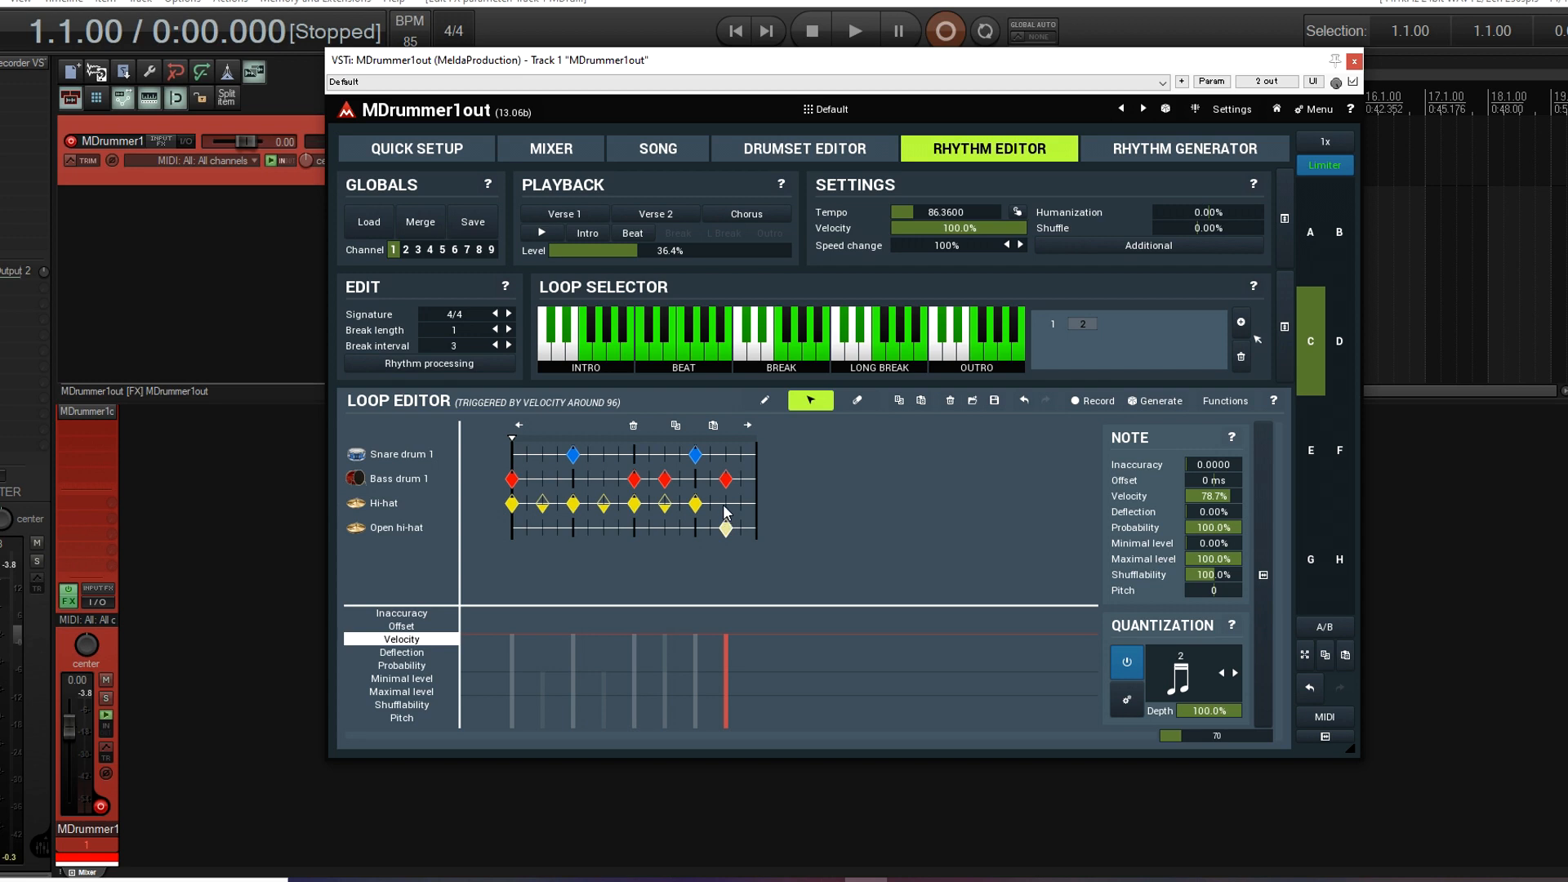
{"action": "left_click_drag", "start_coordinate": [727, 526], "coordinate": [727, 504]}
- Reset the velocity range to 85–100% and disable Random loops in the additional rhythm properties, and audition the loop
{"action": "left_click", "coordinate": [1147, 247]}
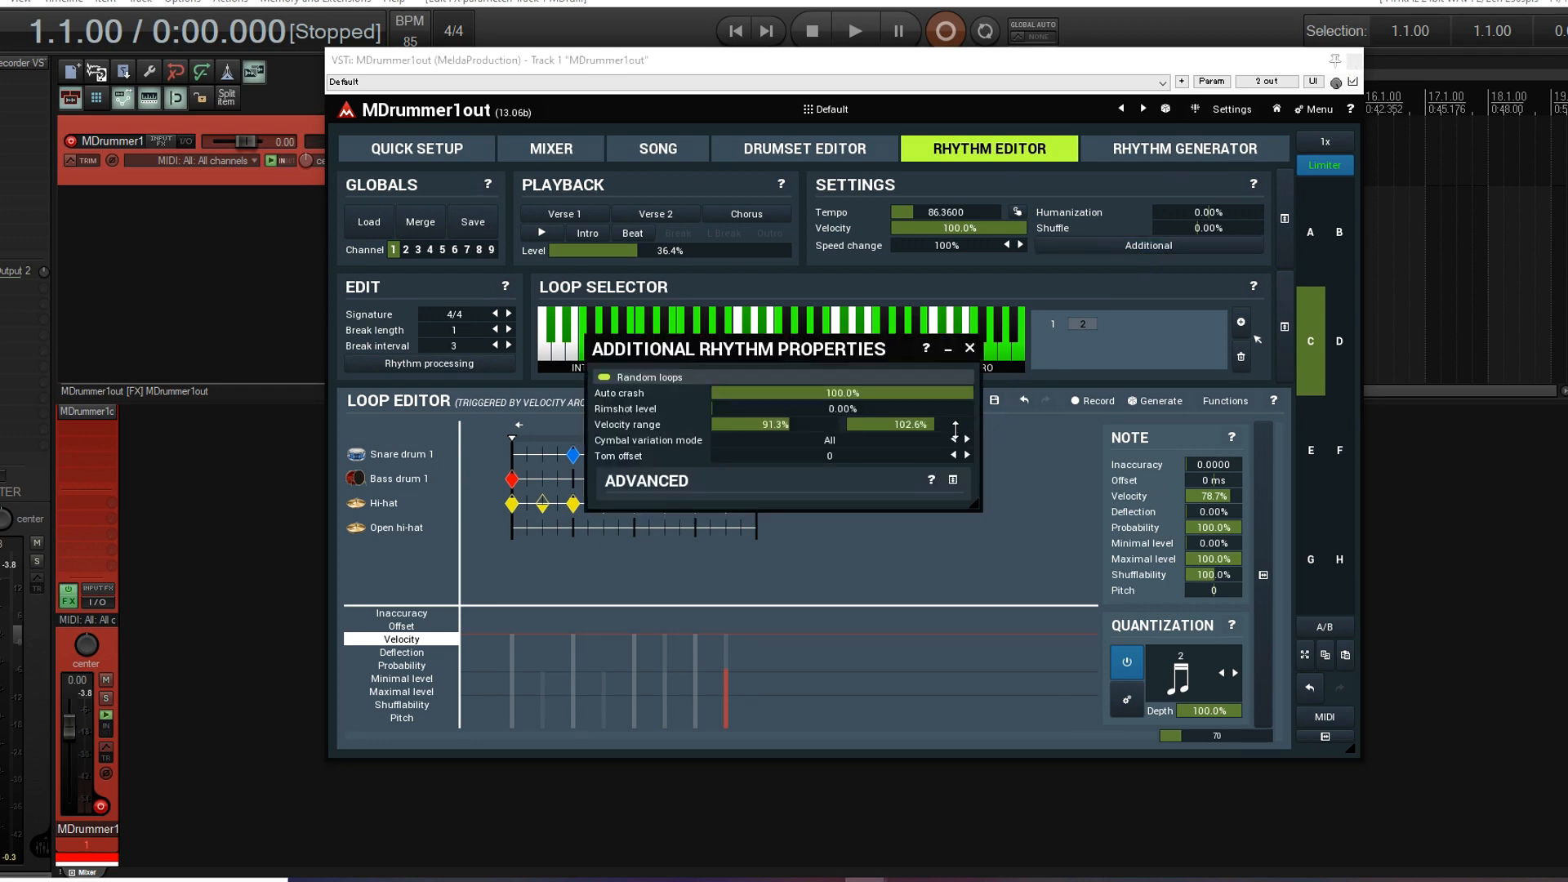
{"action": "double_click", "coordinate": [804, 427]}
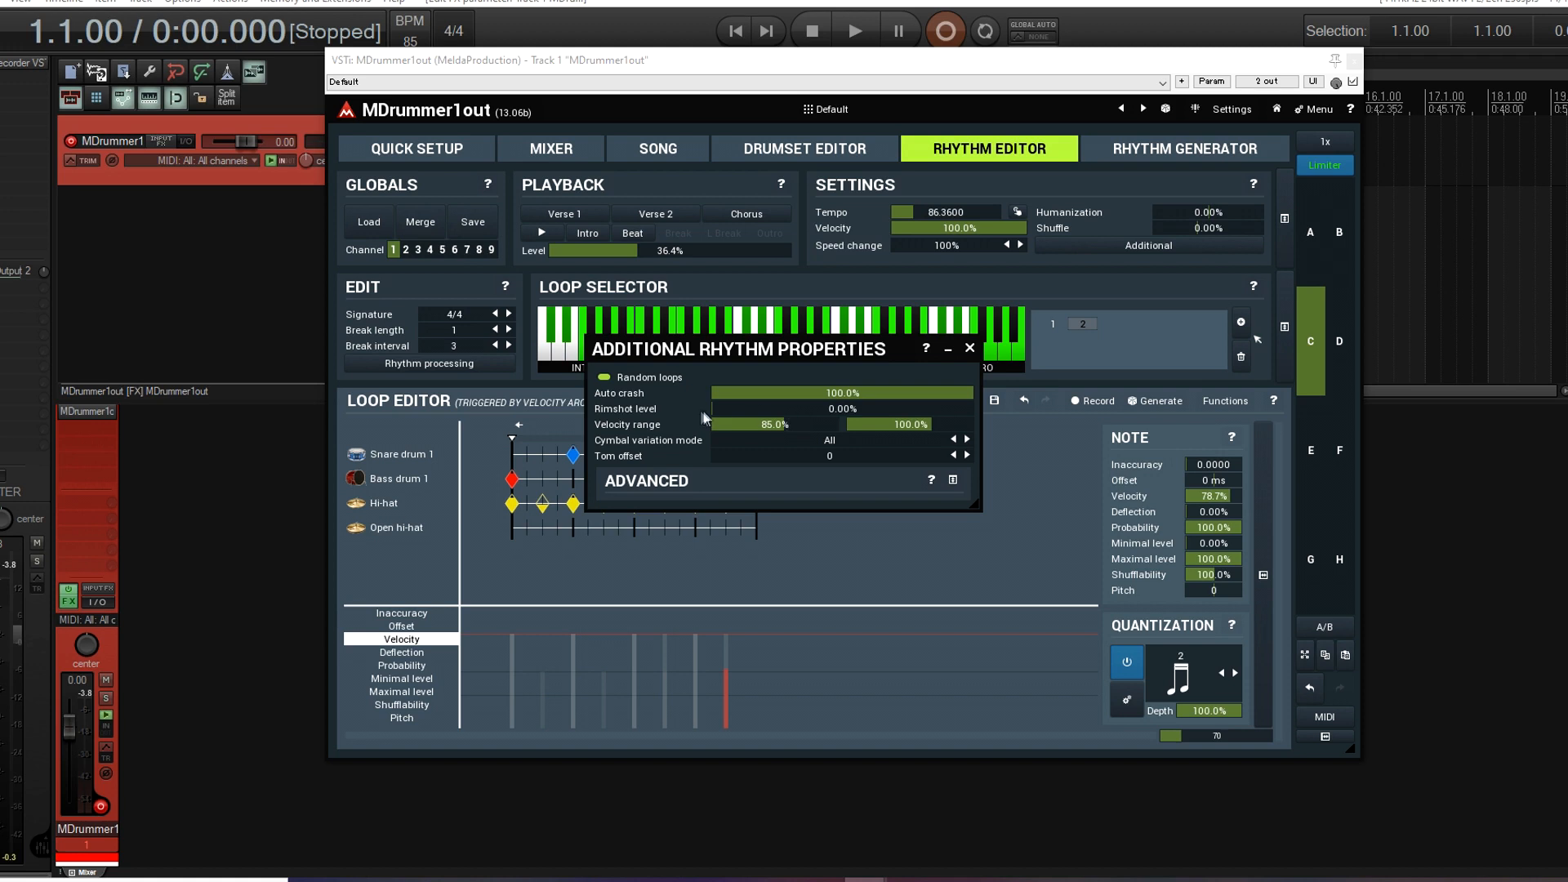
{"action": "left_click", "coordinate": [644, 380]}
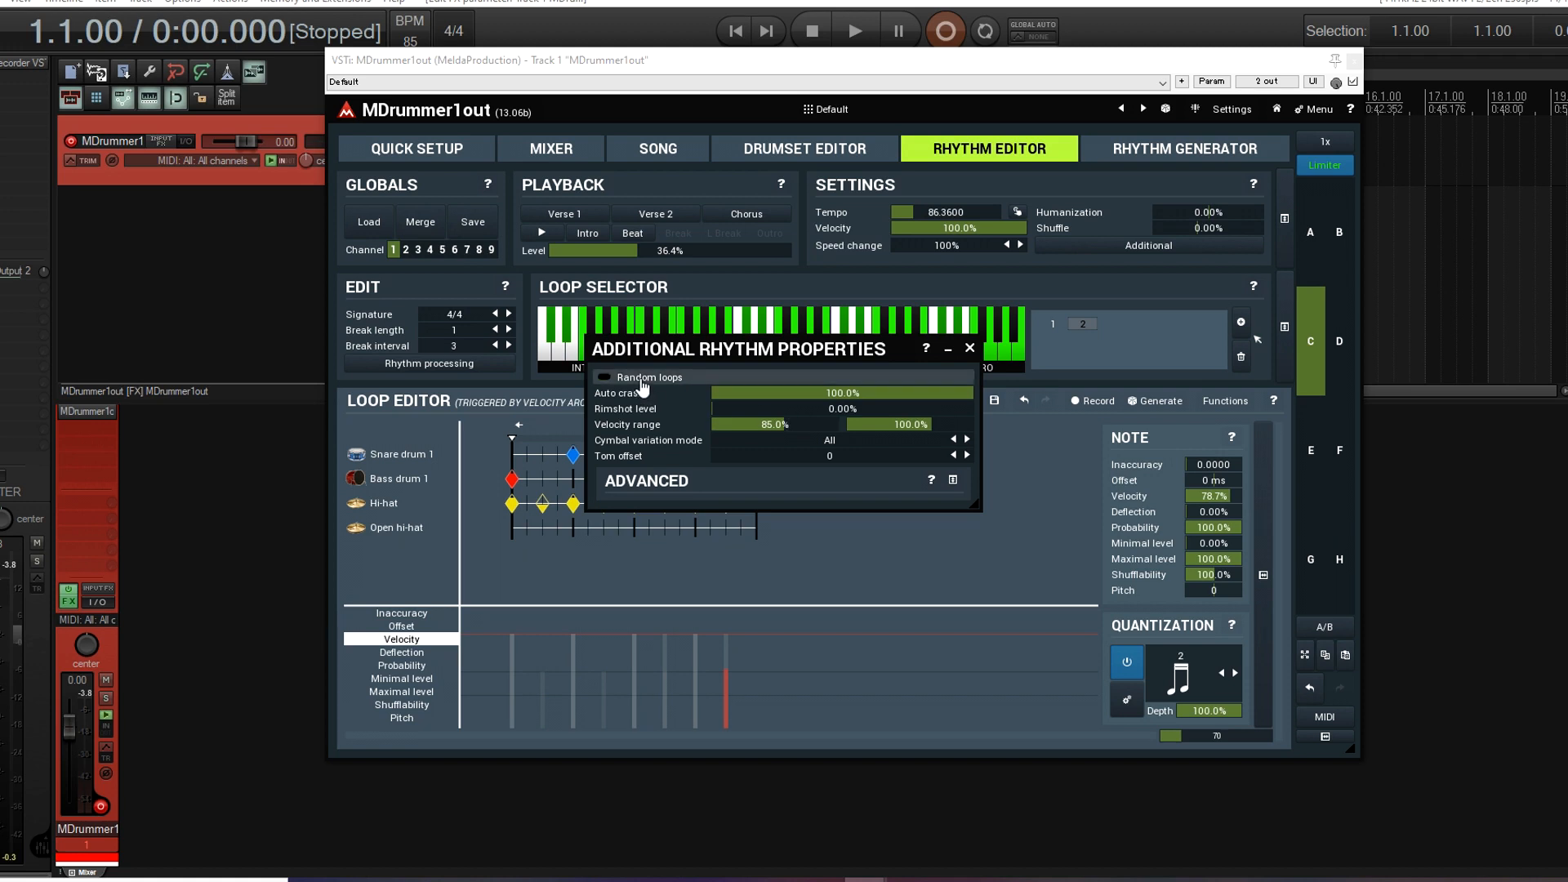
{"action": "left_click", "coordinate": [953, 482]}
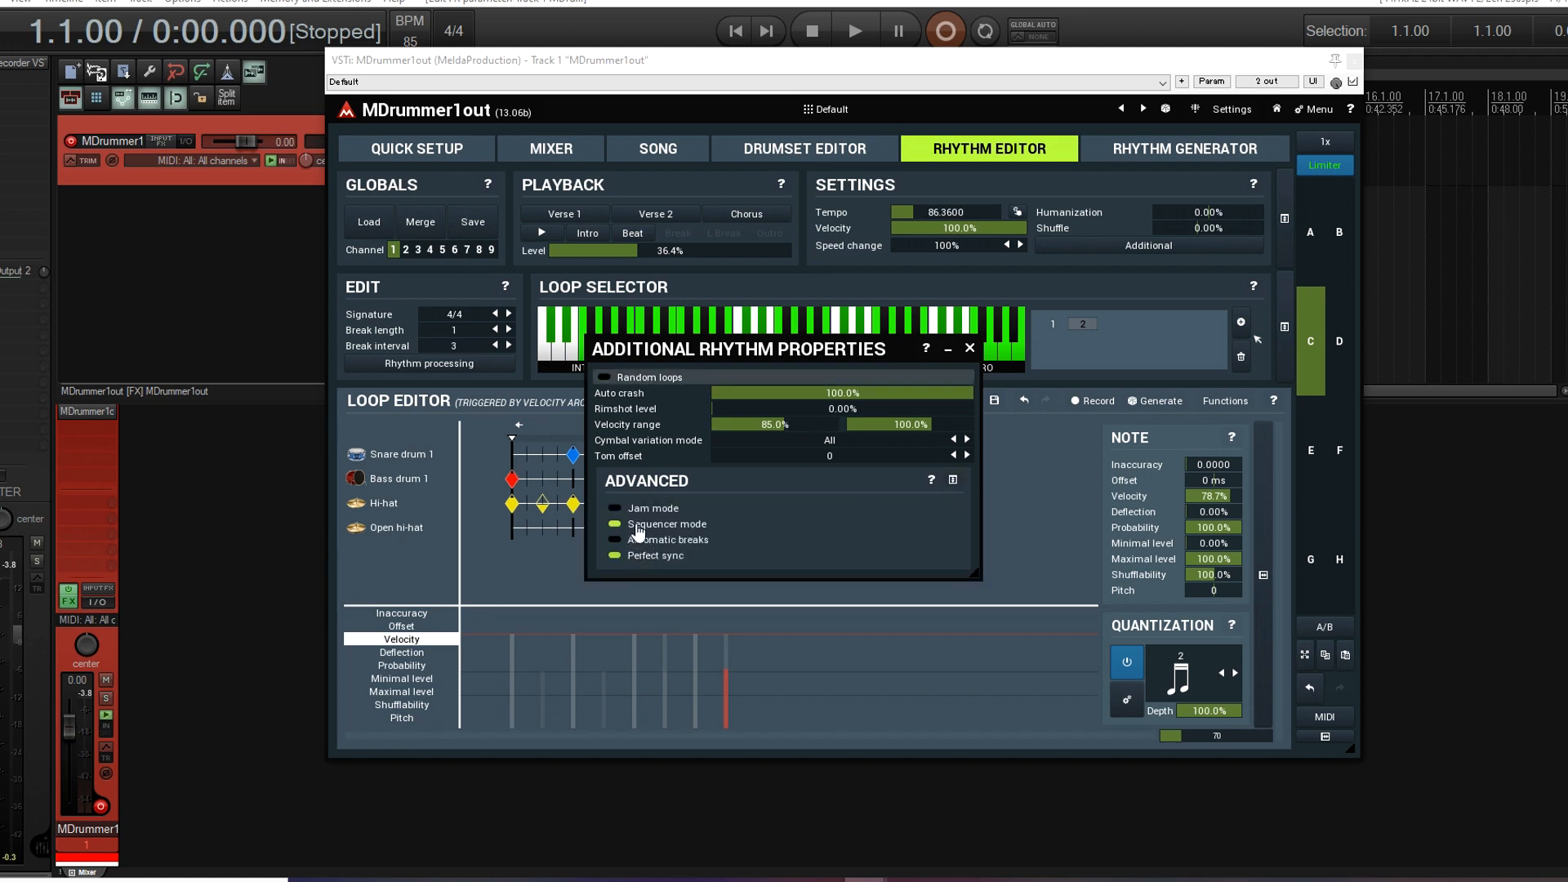
{"action": "left_click", "coordinate": [969, 348]}
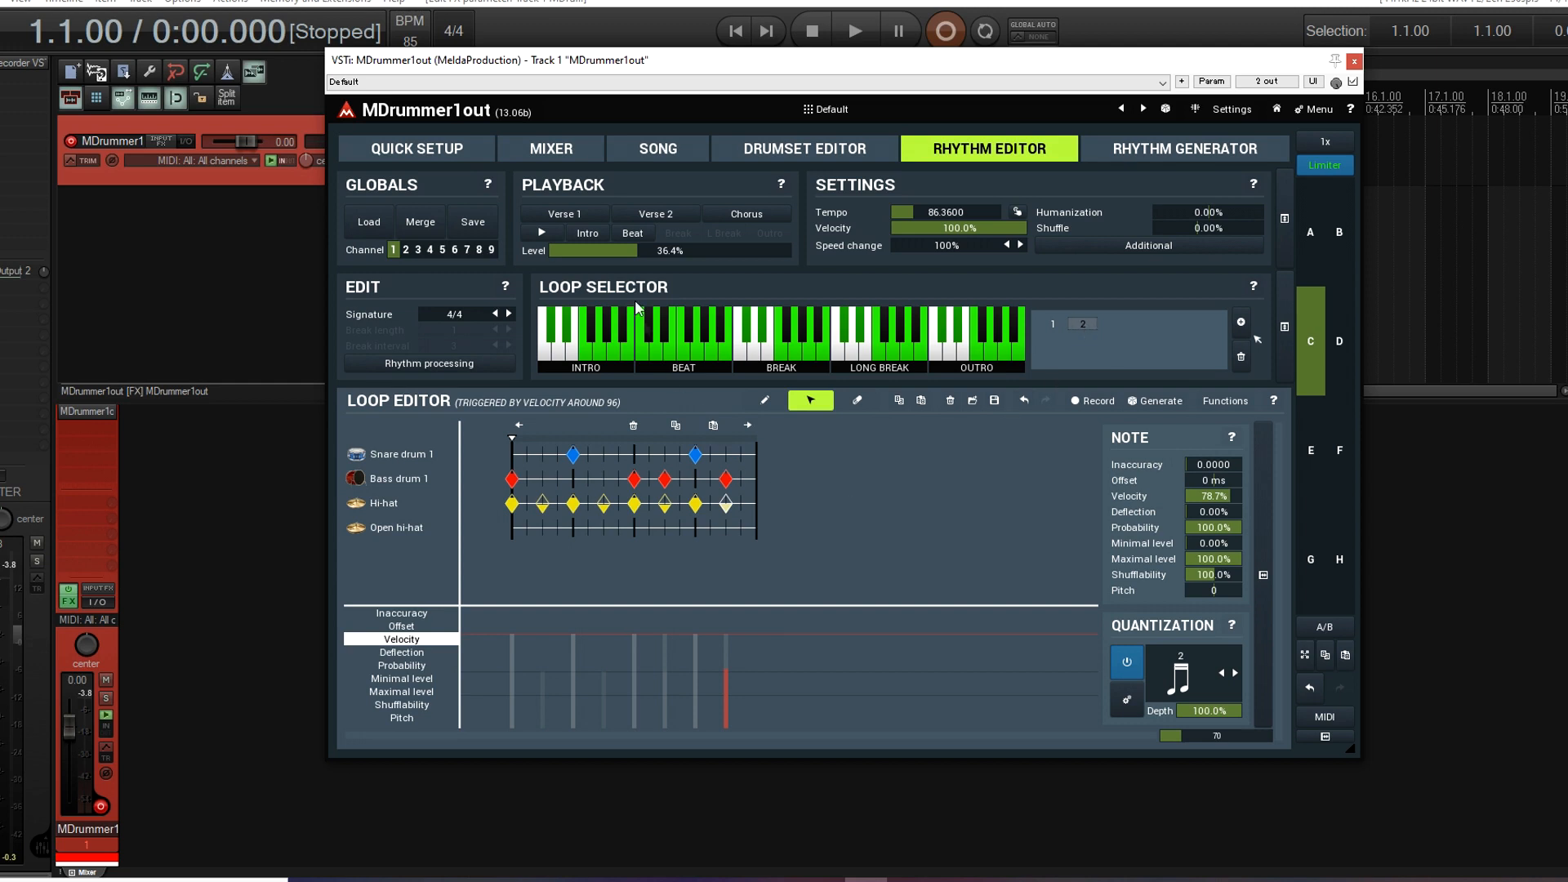
{"action": "left_click", "coordinate": [551, 235]}
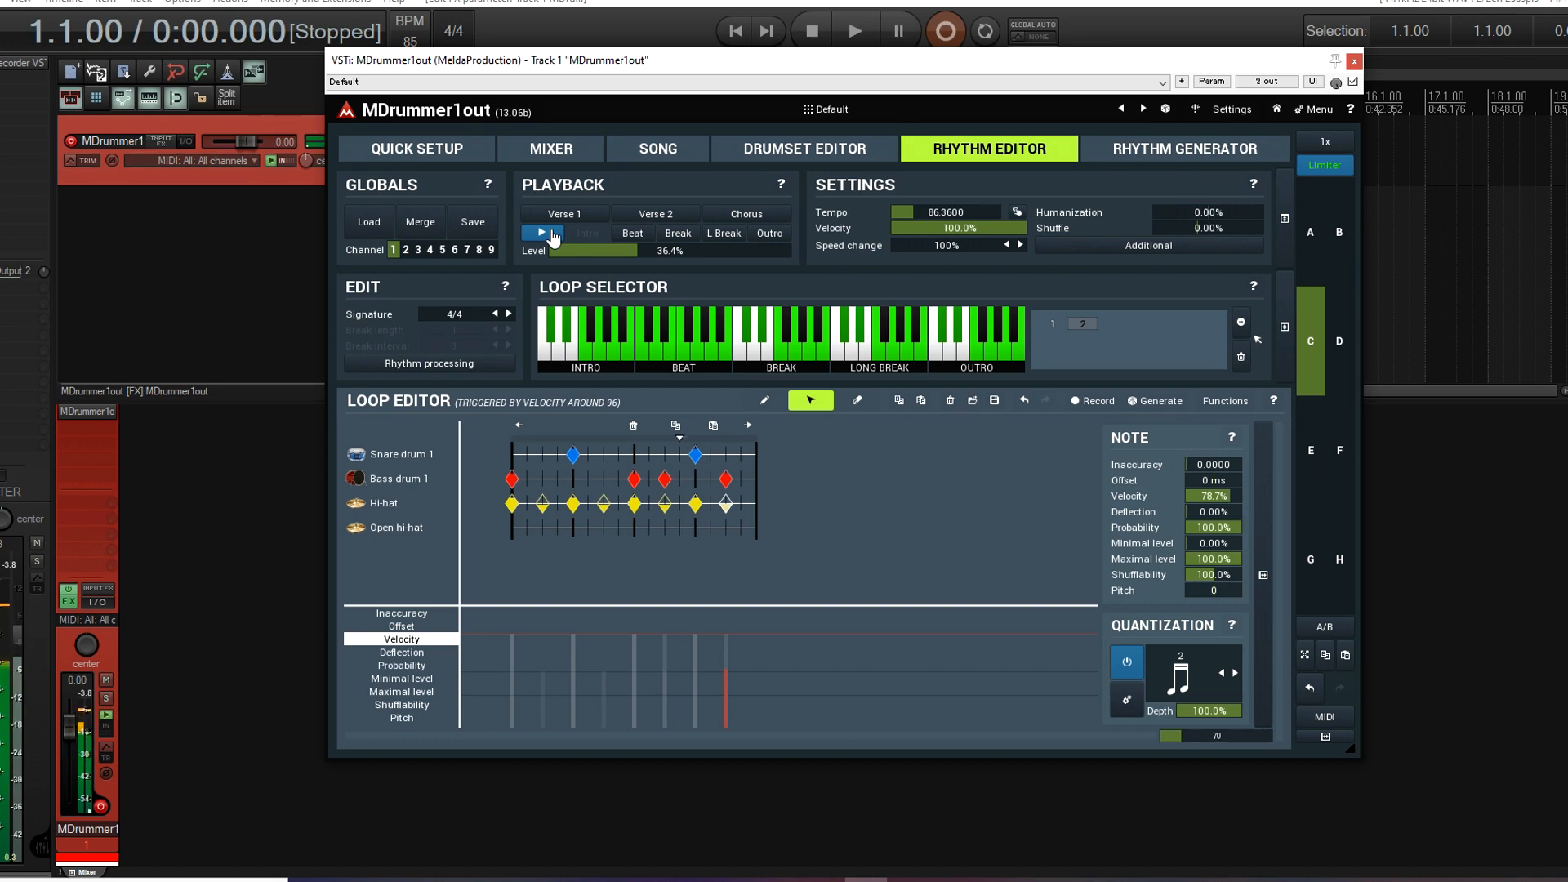
{"action": "left_click", "coordinate": [551, 235]}
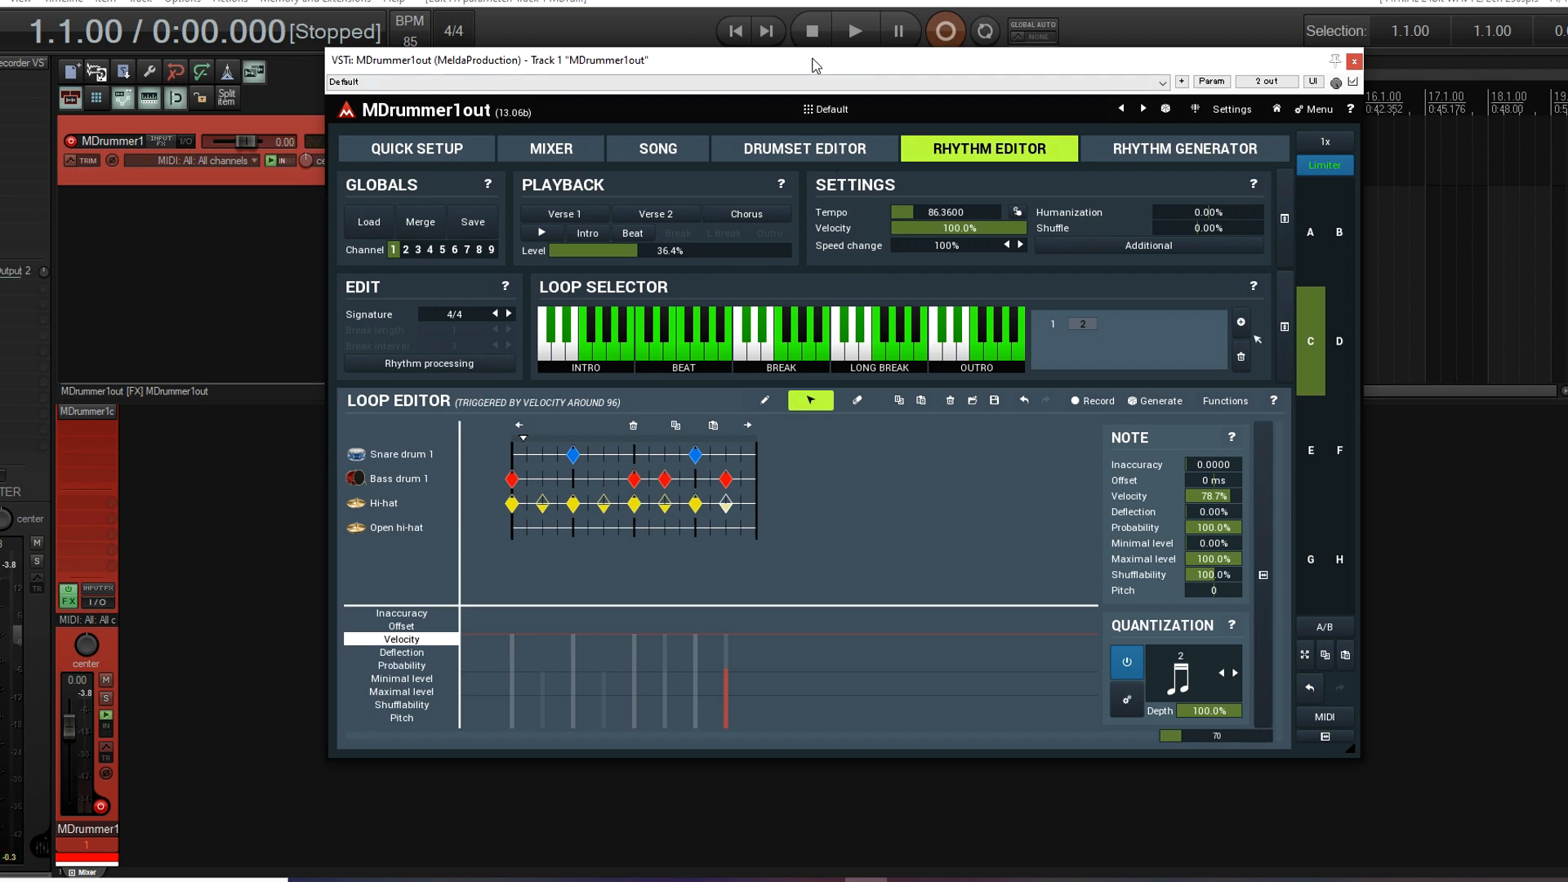
- Open the track's MIDI item in the MIDI editor and raise the velocity of its first Beat 5 note to 101
{"action": "left_click_drag", "start_coordinate": [813, 59], "coordinate": [857, 73]}
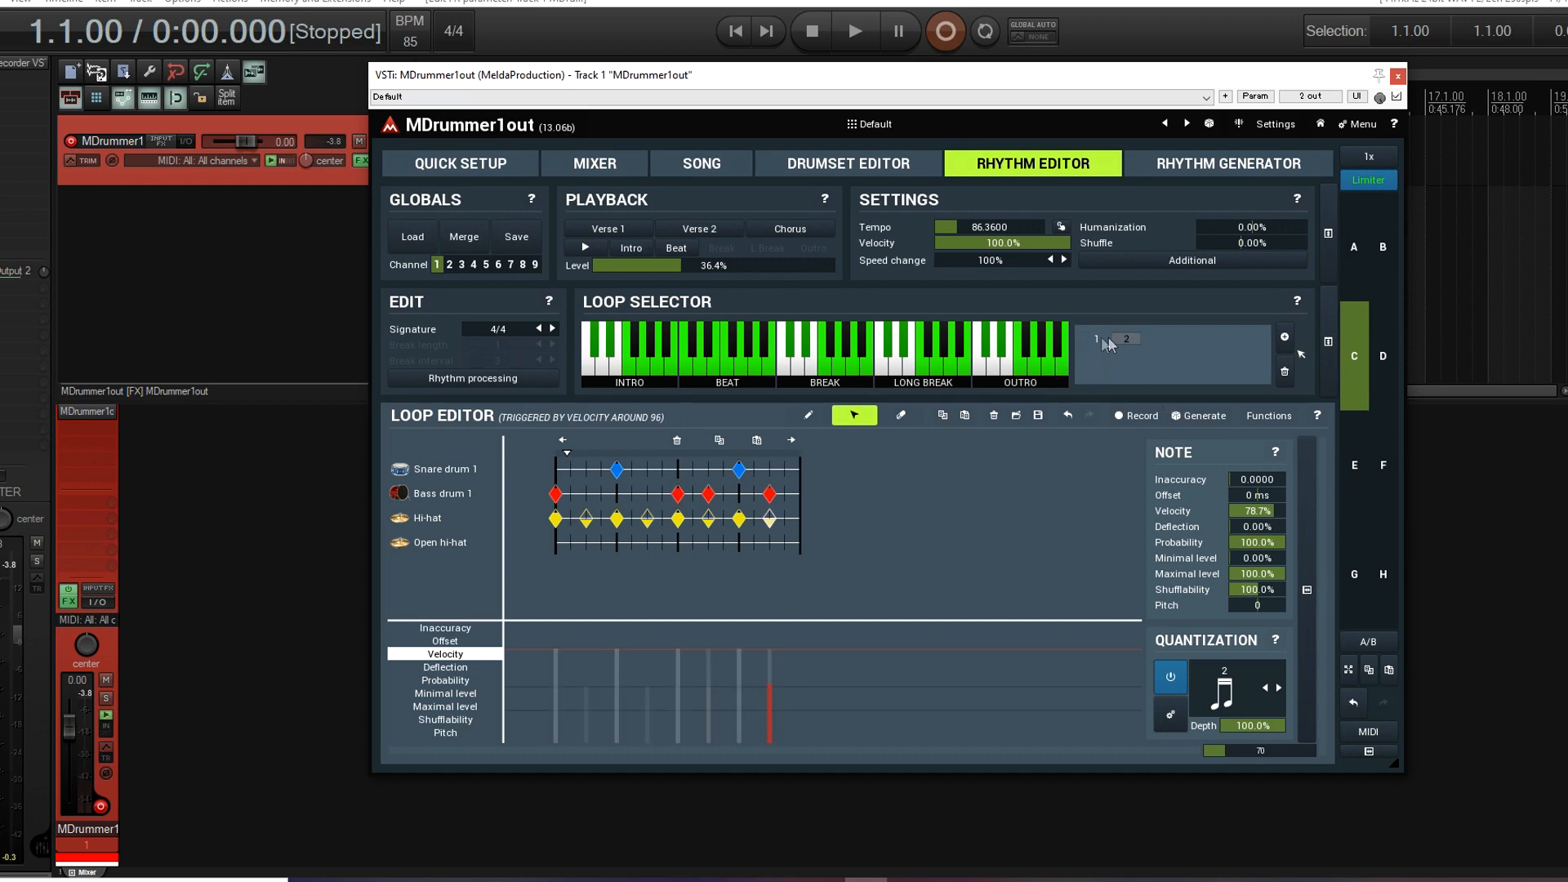
{"action": "left_click_drag", "start_coordinate": [840, 80], "coordinate": [1025, 83]}
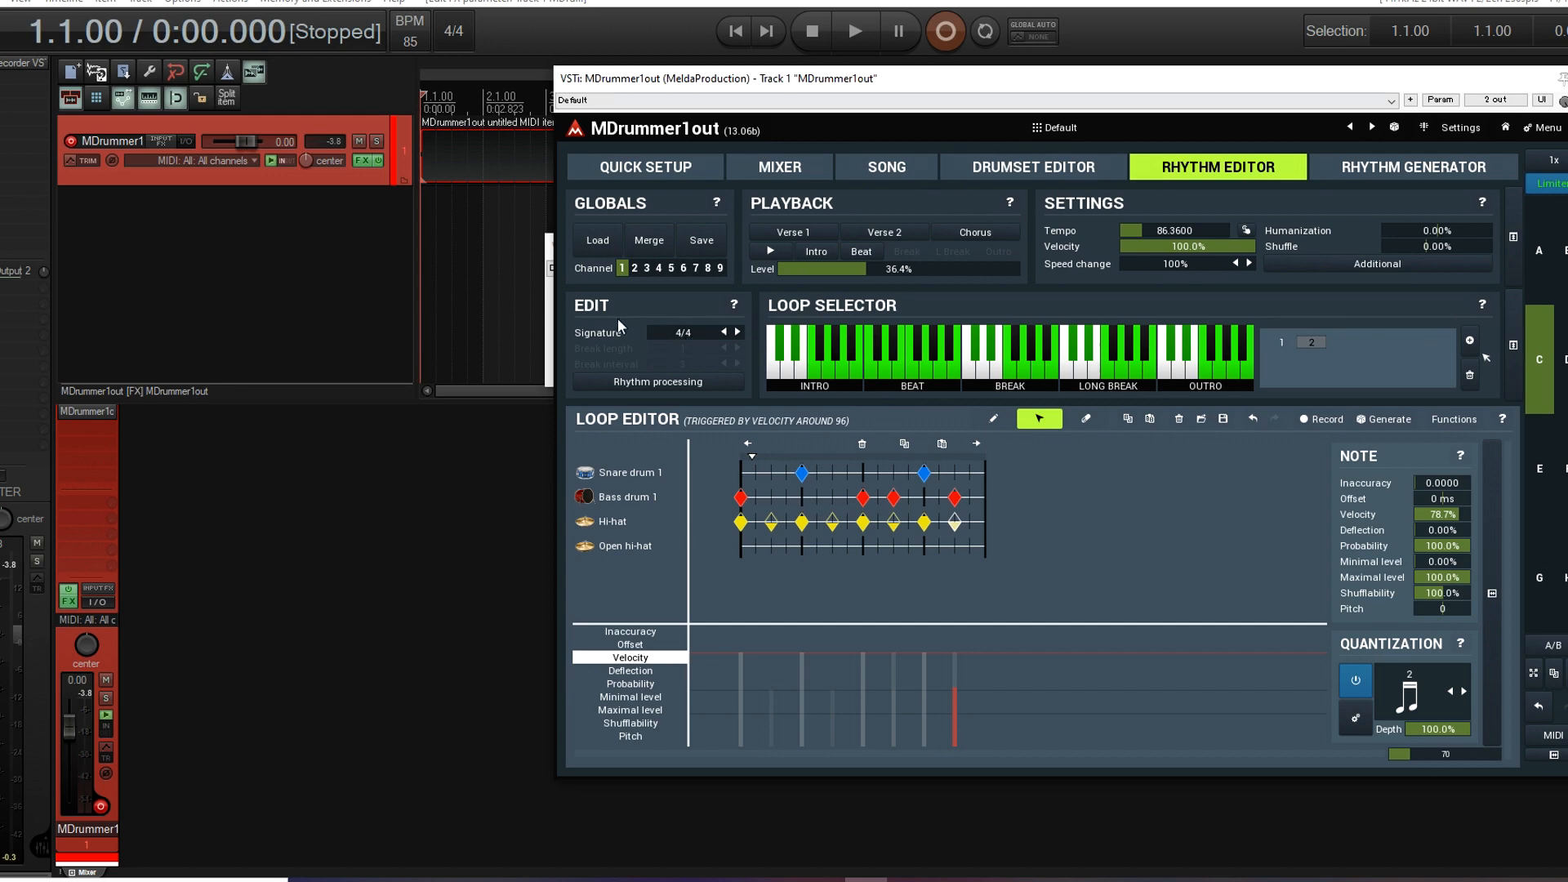
{"action": "double_click", "coordinate": [535, 150]}
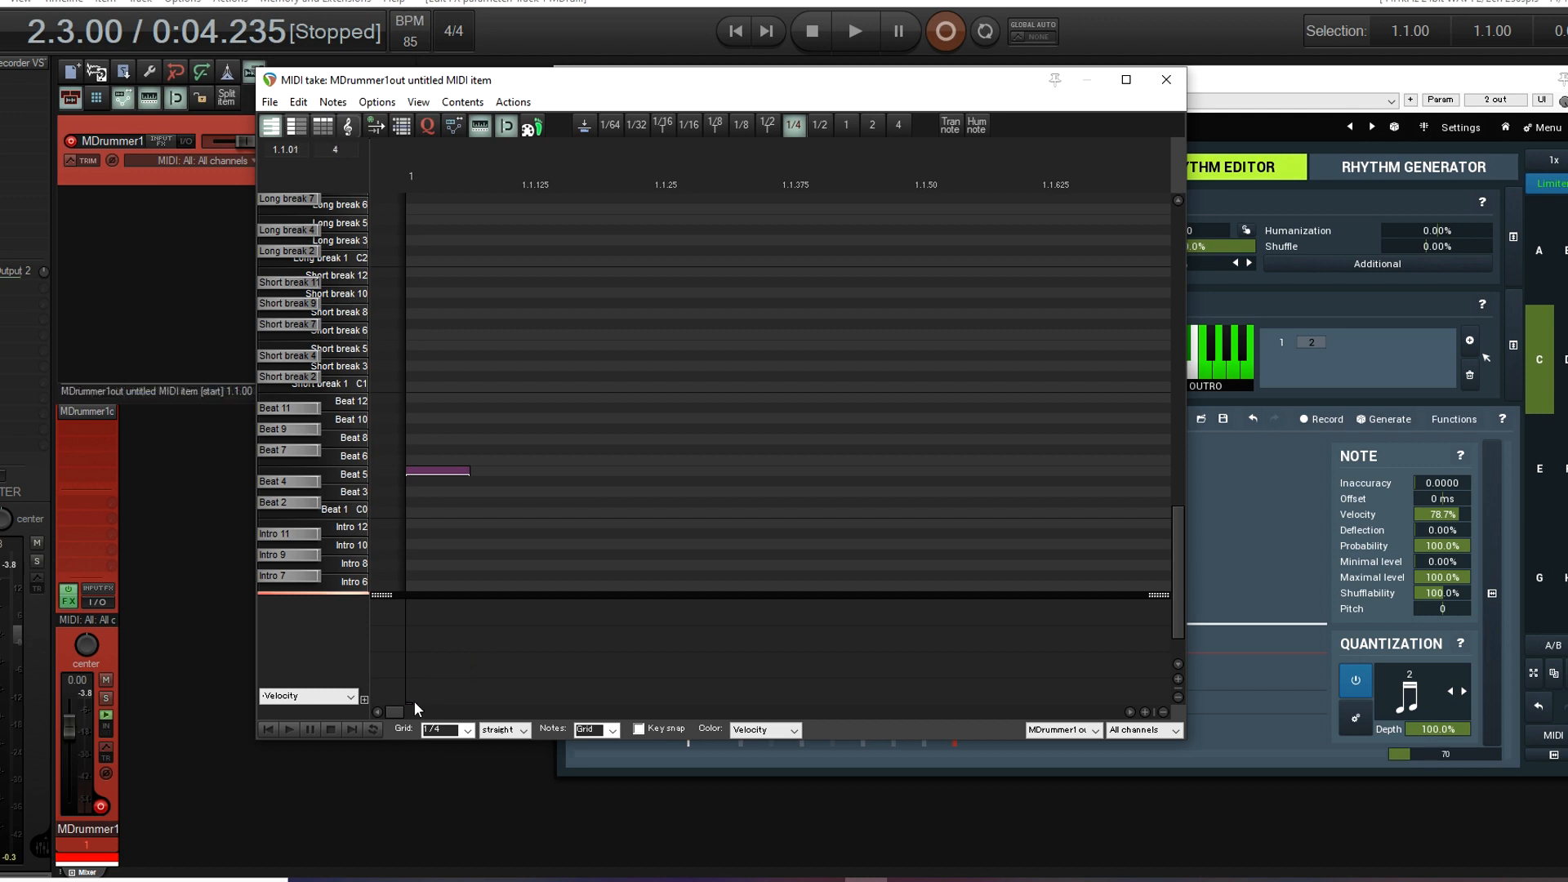
{"action": "left_click_drag", "start_coordinate": [413, 709], "coordinate": [413, 622]}
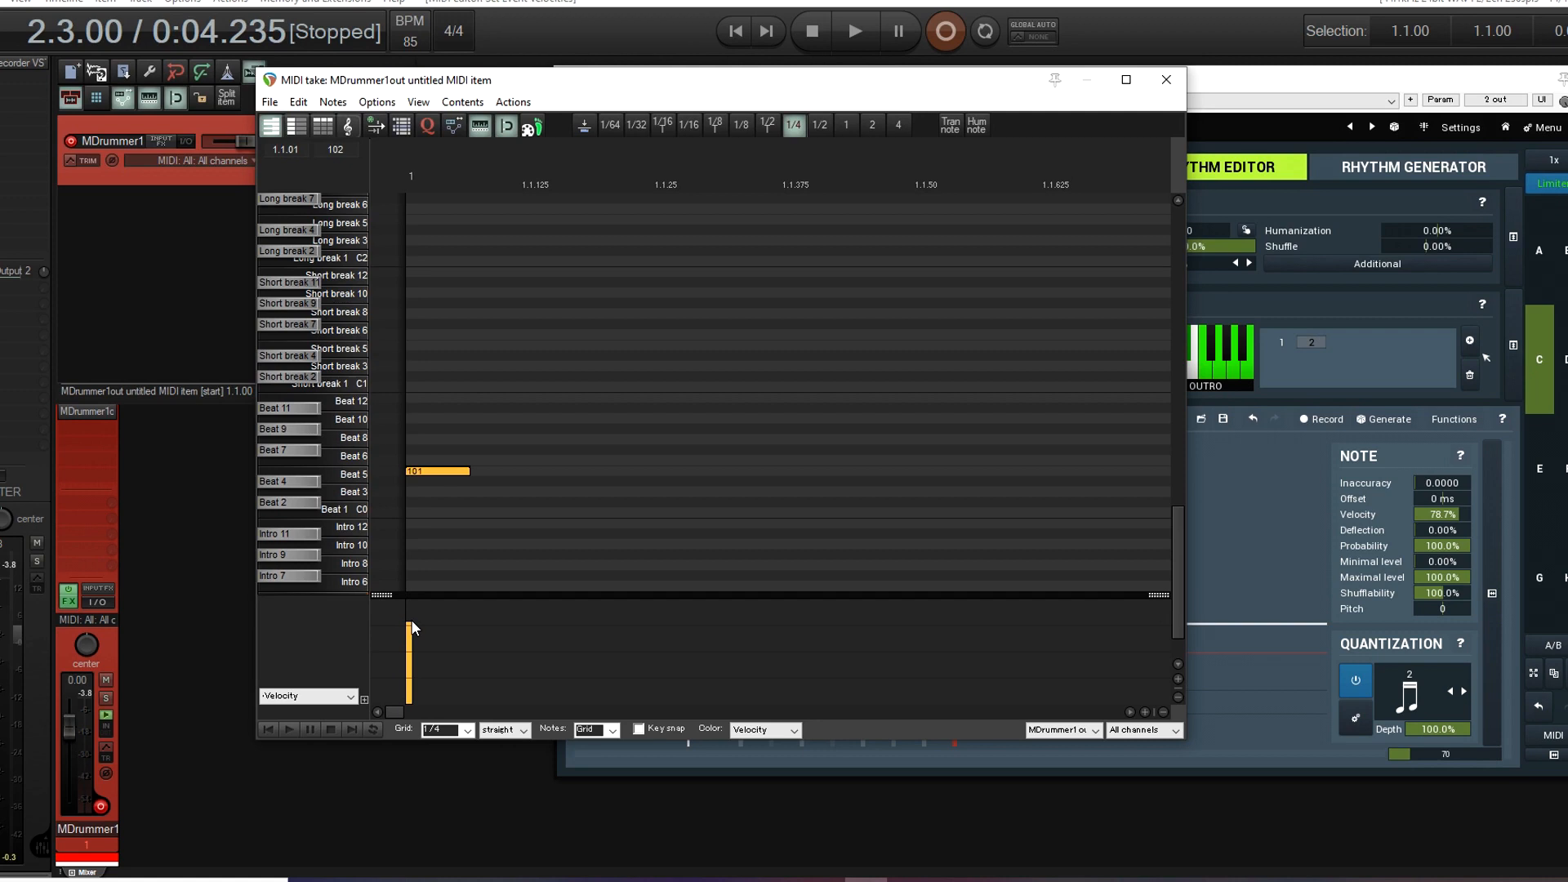
{"action": "scroll", "coordinate": [678, 463], "scroll_direction": "down", "scroll_amount": 4}
{"action": "scroll", "coordinate": [680, 465], "scroll_direction": "down", "scroll_amount": 3}
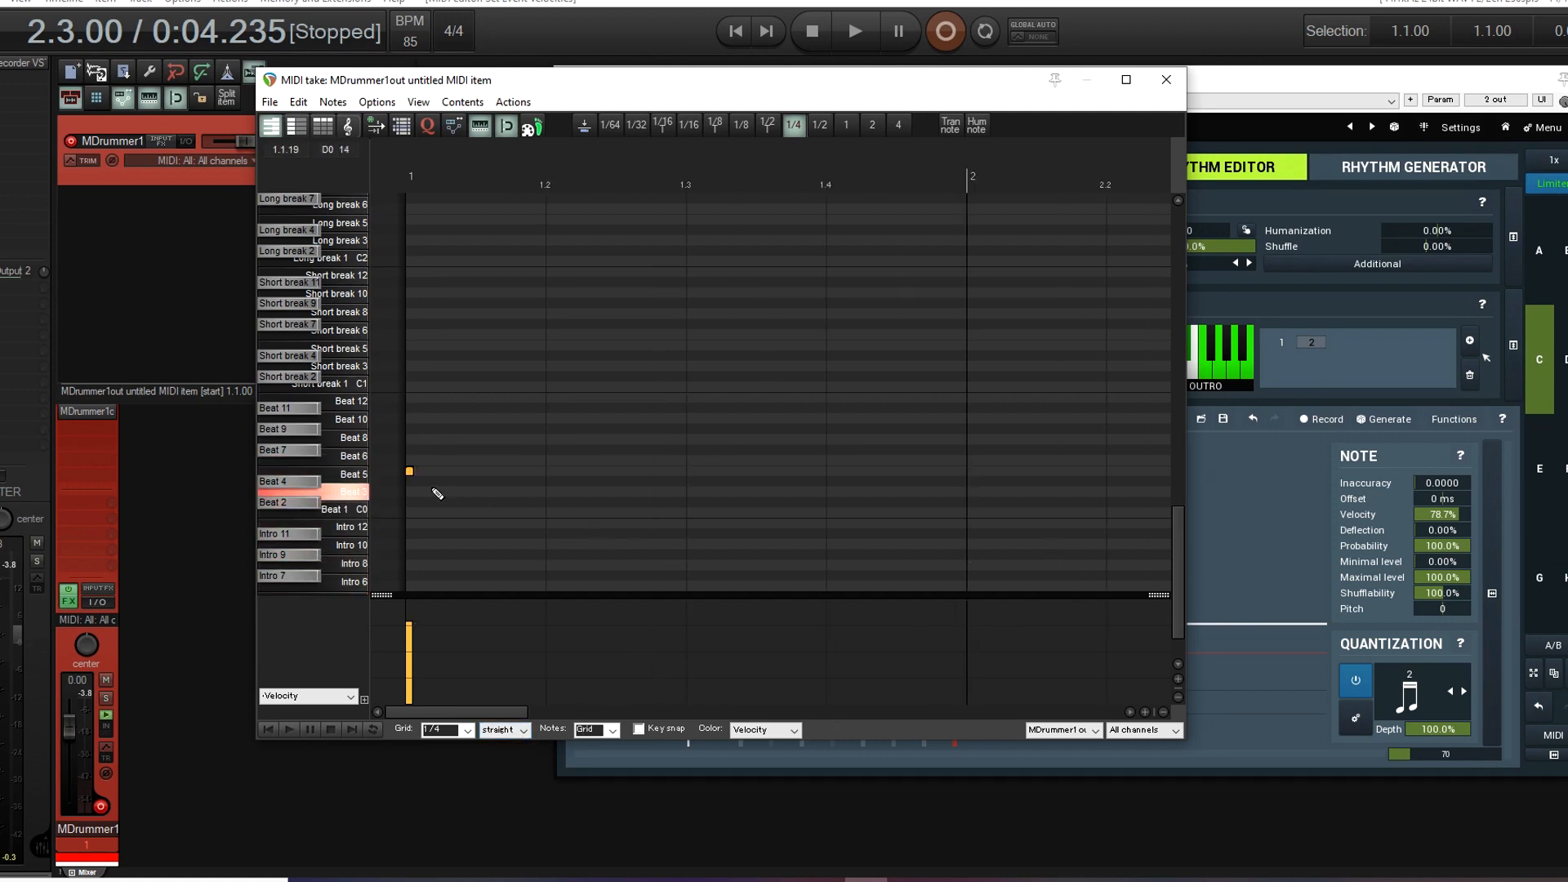
- Compare the trigger velocities and patterns of loop variations 1 and 2 in MDrummer
{"action": "left_click", "coordinate": [1280, 81]}
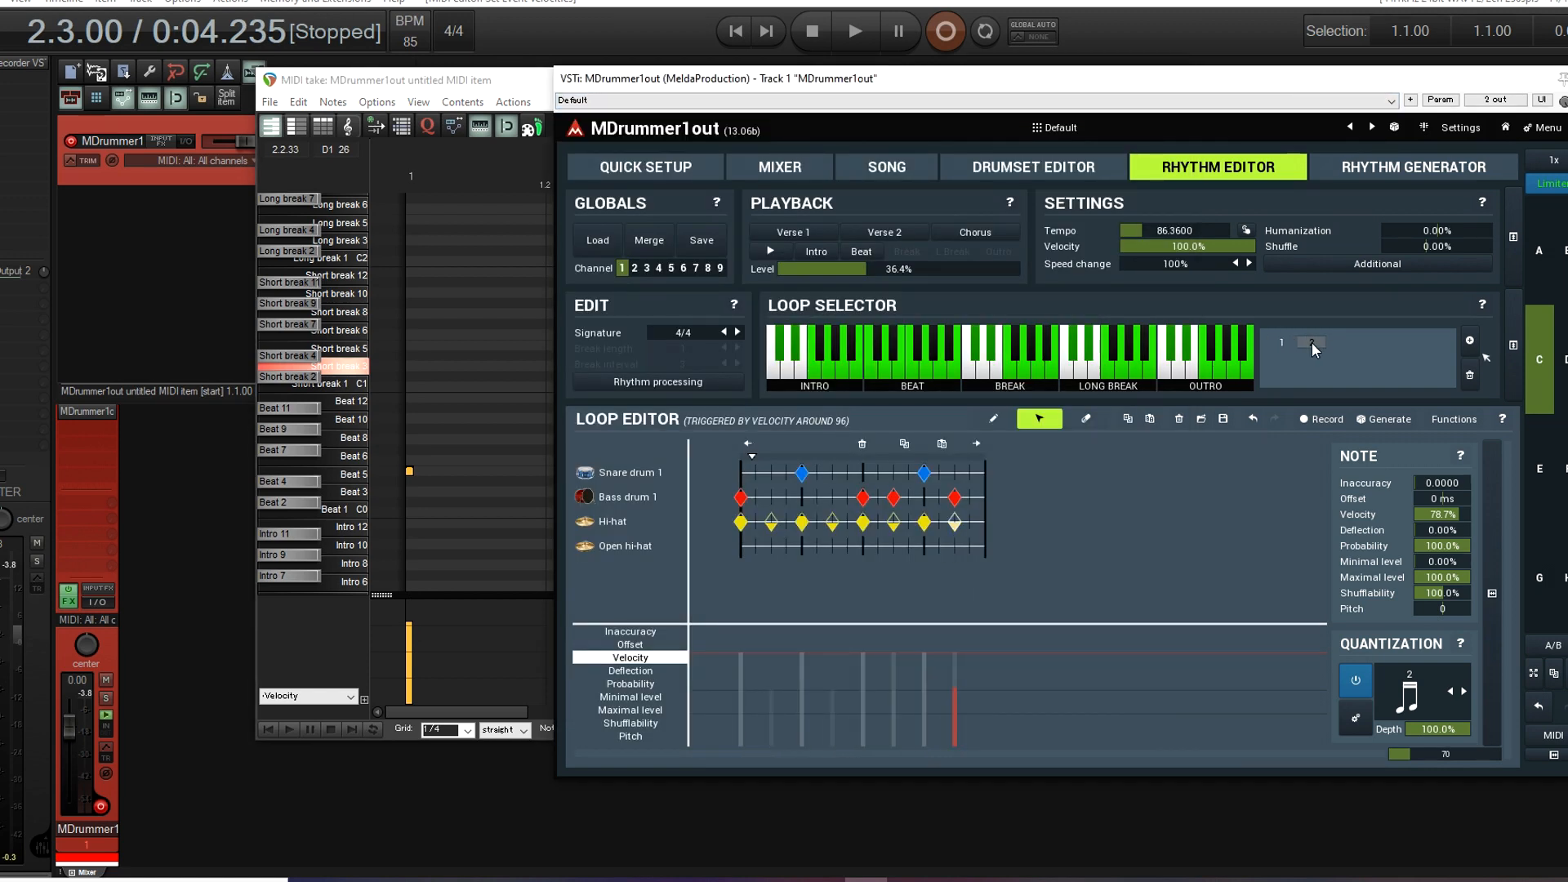
{"action": "left_click", "coordinate": [1282, 343]}
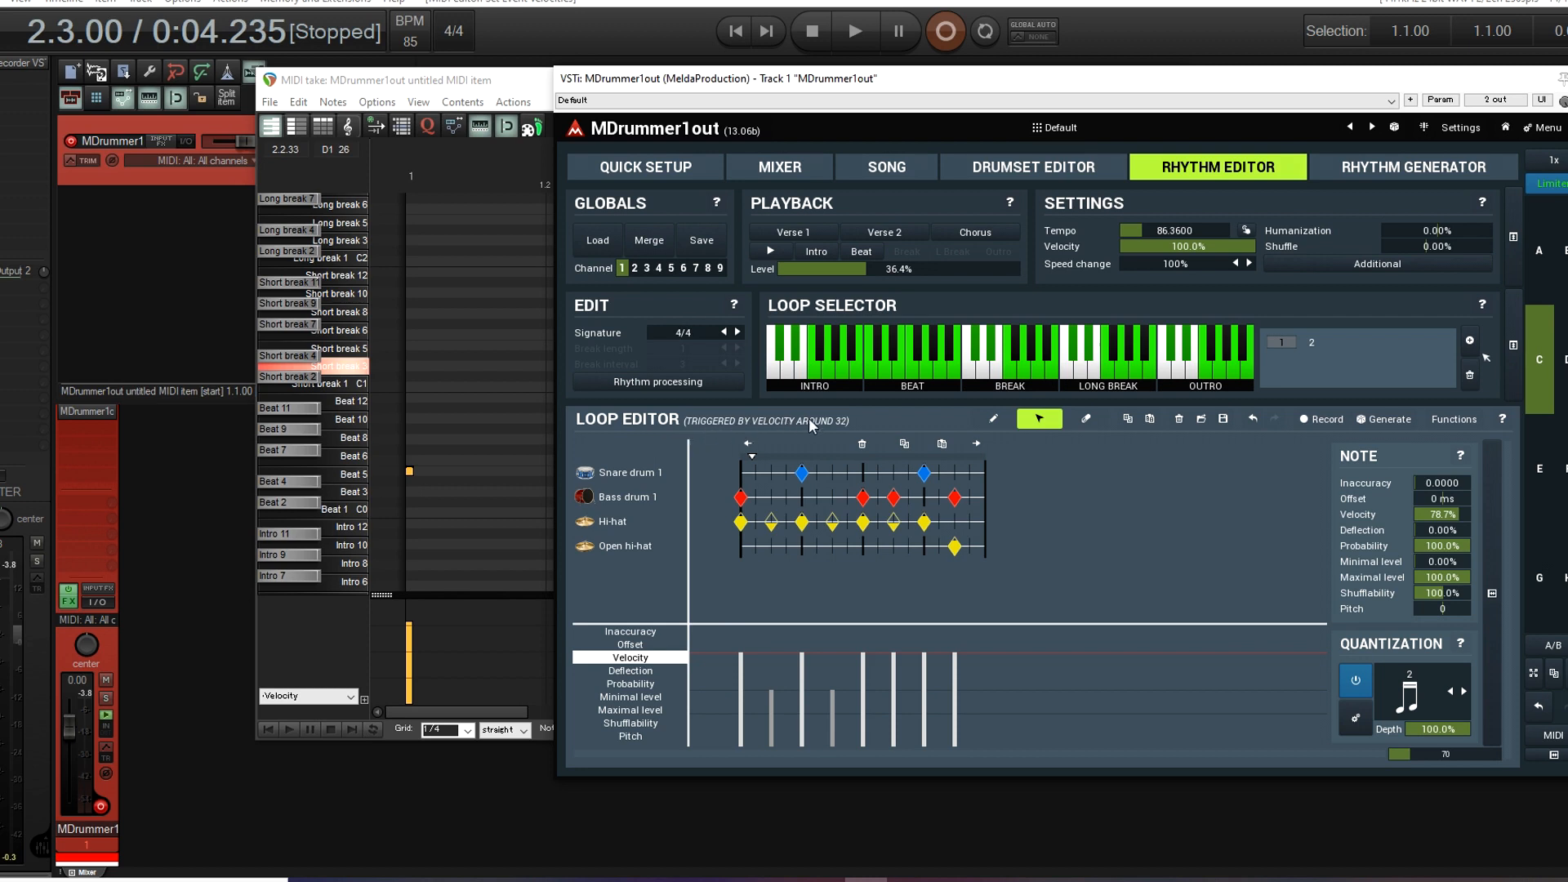
{"action": "left_click", "coordinate": [1322, 346]}
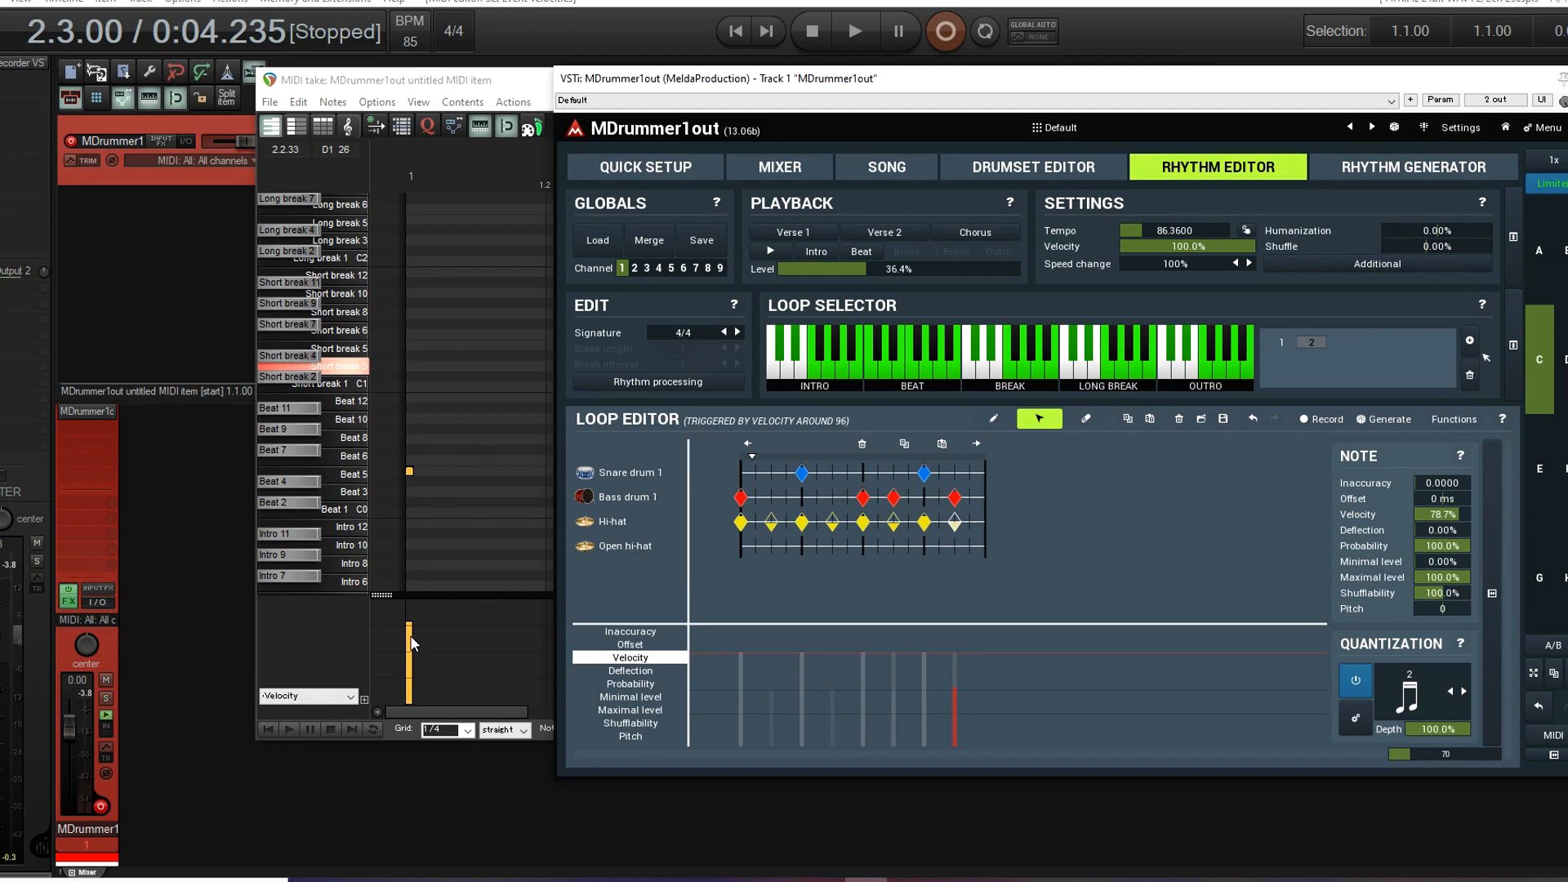
- Return to the MIDI editor and adjust the velocity of the first Beat 5 note to about 98
{"action": "left_click", "coordinate": [458, 80]}
{"action": "scroll", "coordinate": [479, 538], "scroll_direction": "up", "scroll_amount": 5}
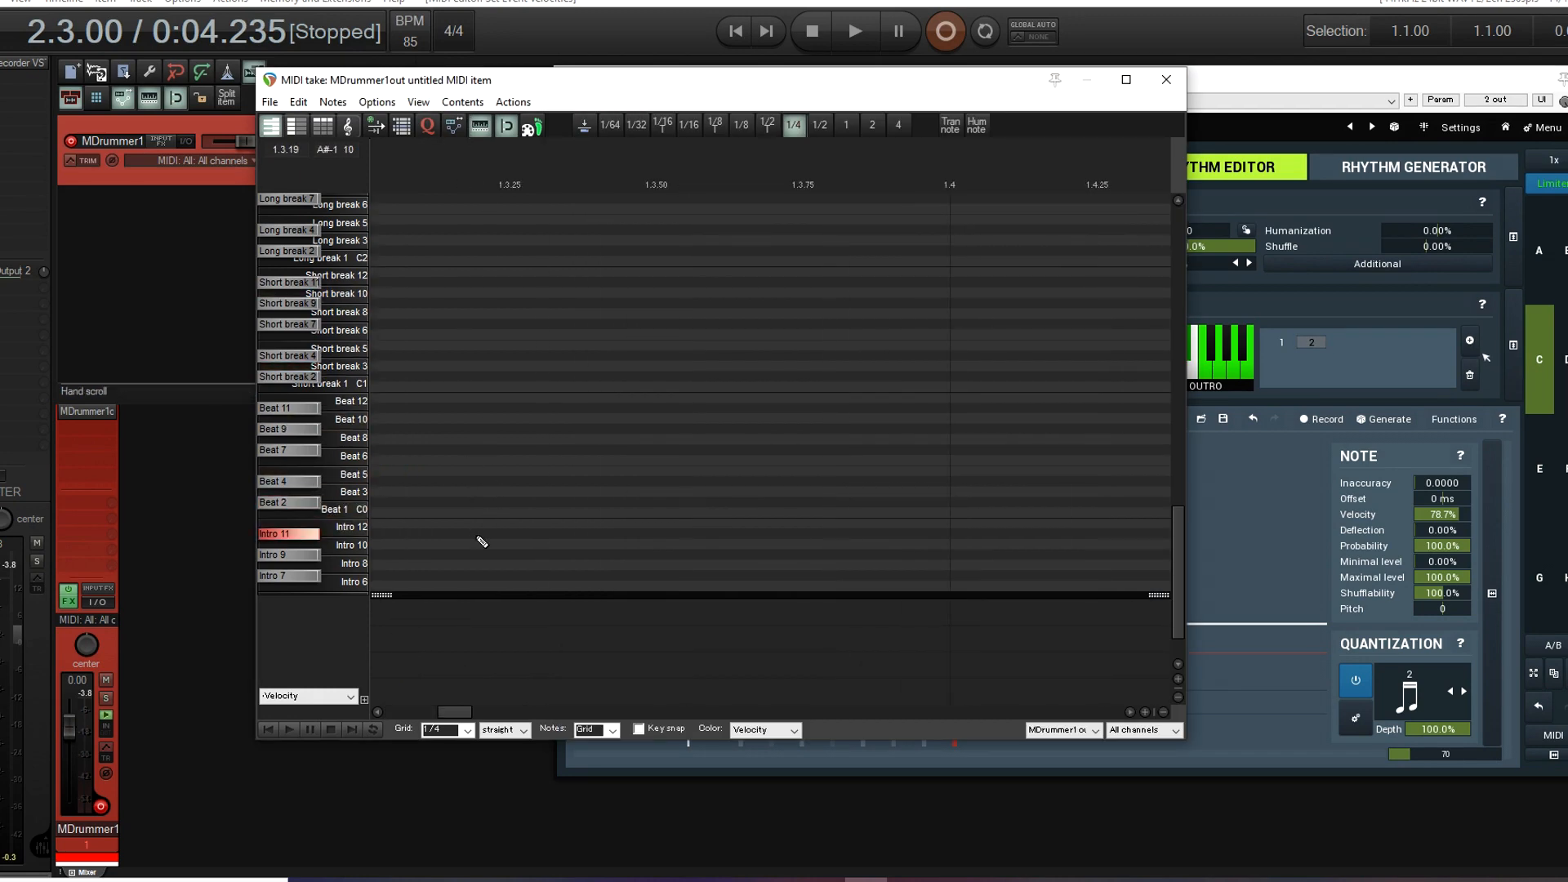
{"action": "left_click_drag", "start_coordinate": [454, 713], "coordinate": [396, 713]}
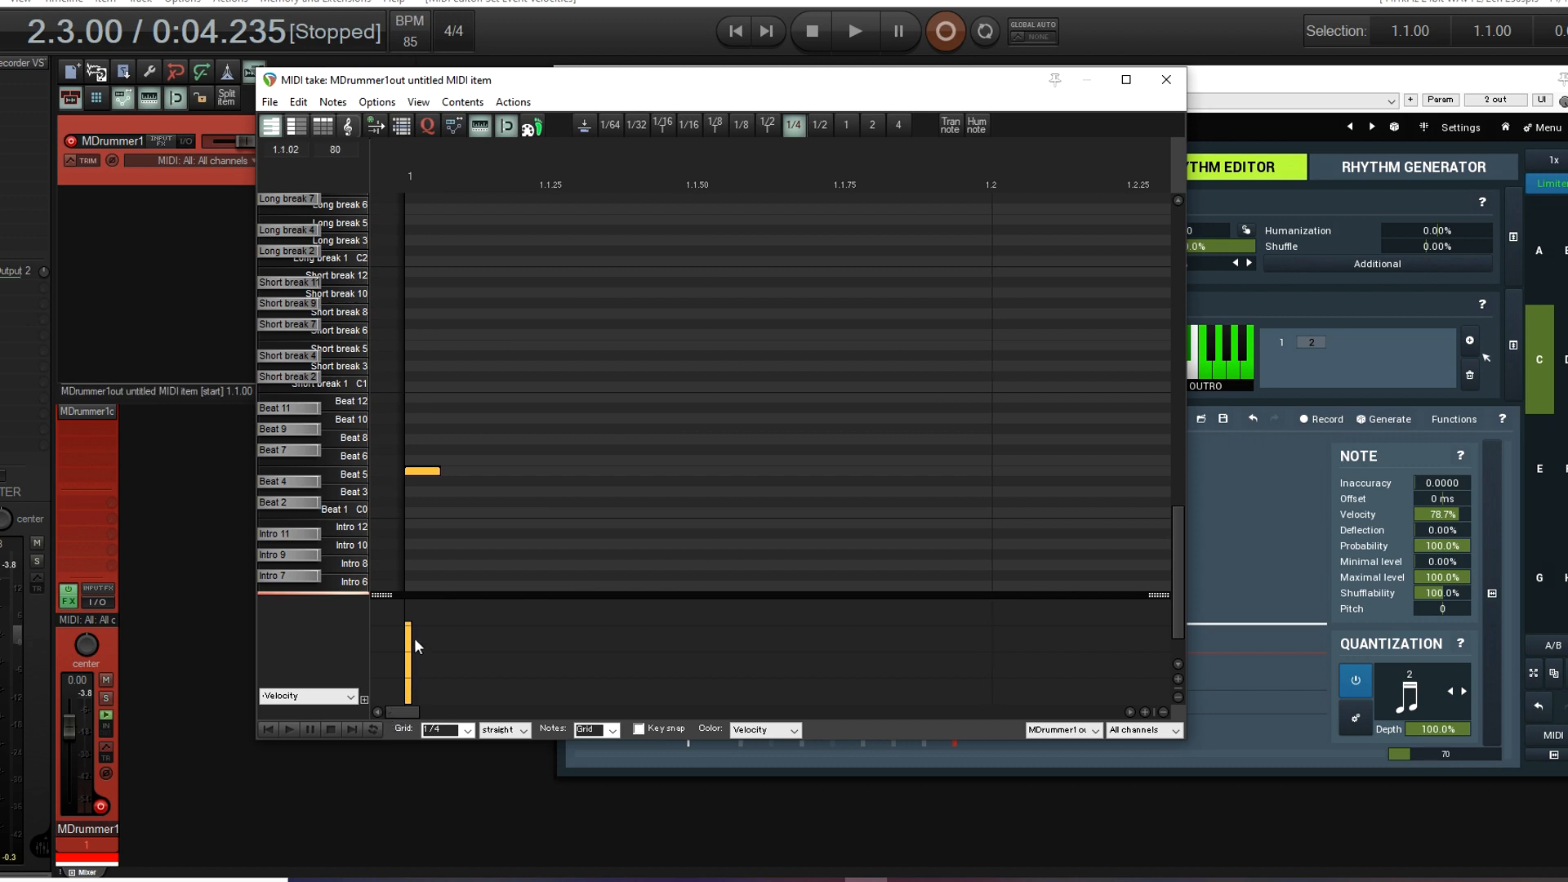
{"action": "left_click_drag", "start_coordinate": [410, 639], "coordinate": [410, 636]}
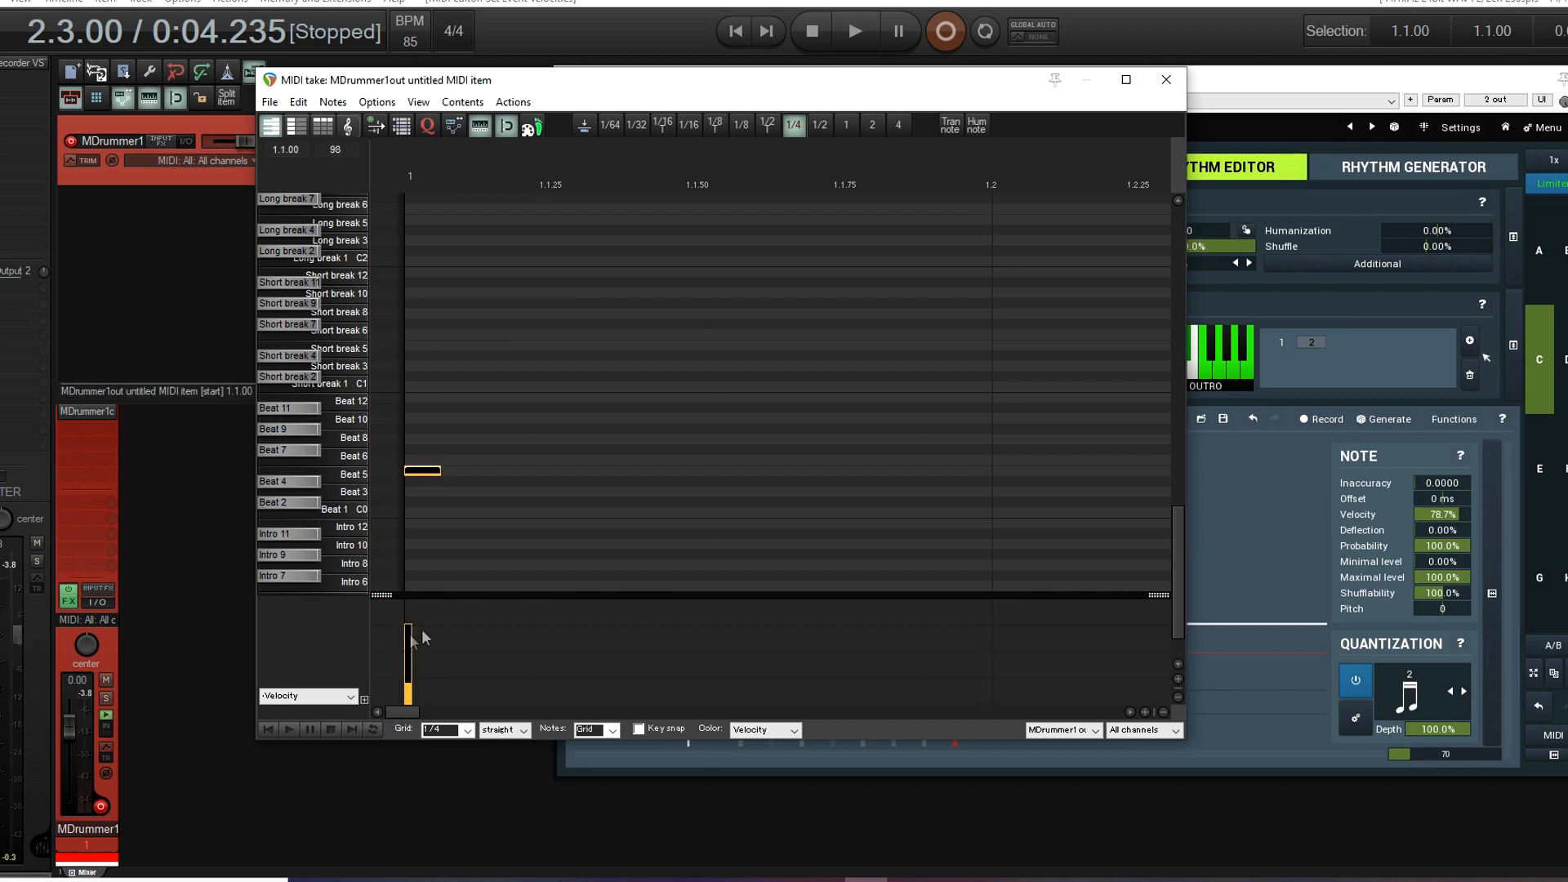
- Add a second Beat 5 note at the start of bar 4 and lower its velocity to near the minimum
{"action": "scroll", "coordinate": [1013, 503], "scroll_direction": "down", "scroll_amount": 6}
{"action": "scroll", "coordinate": [1003, 514], "scroll_direction": "down", "scroll_amount": 3}
{"action": "left_click", "coordinate": [948, 278]}
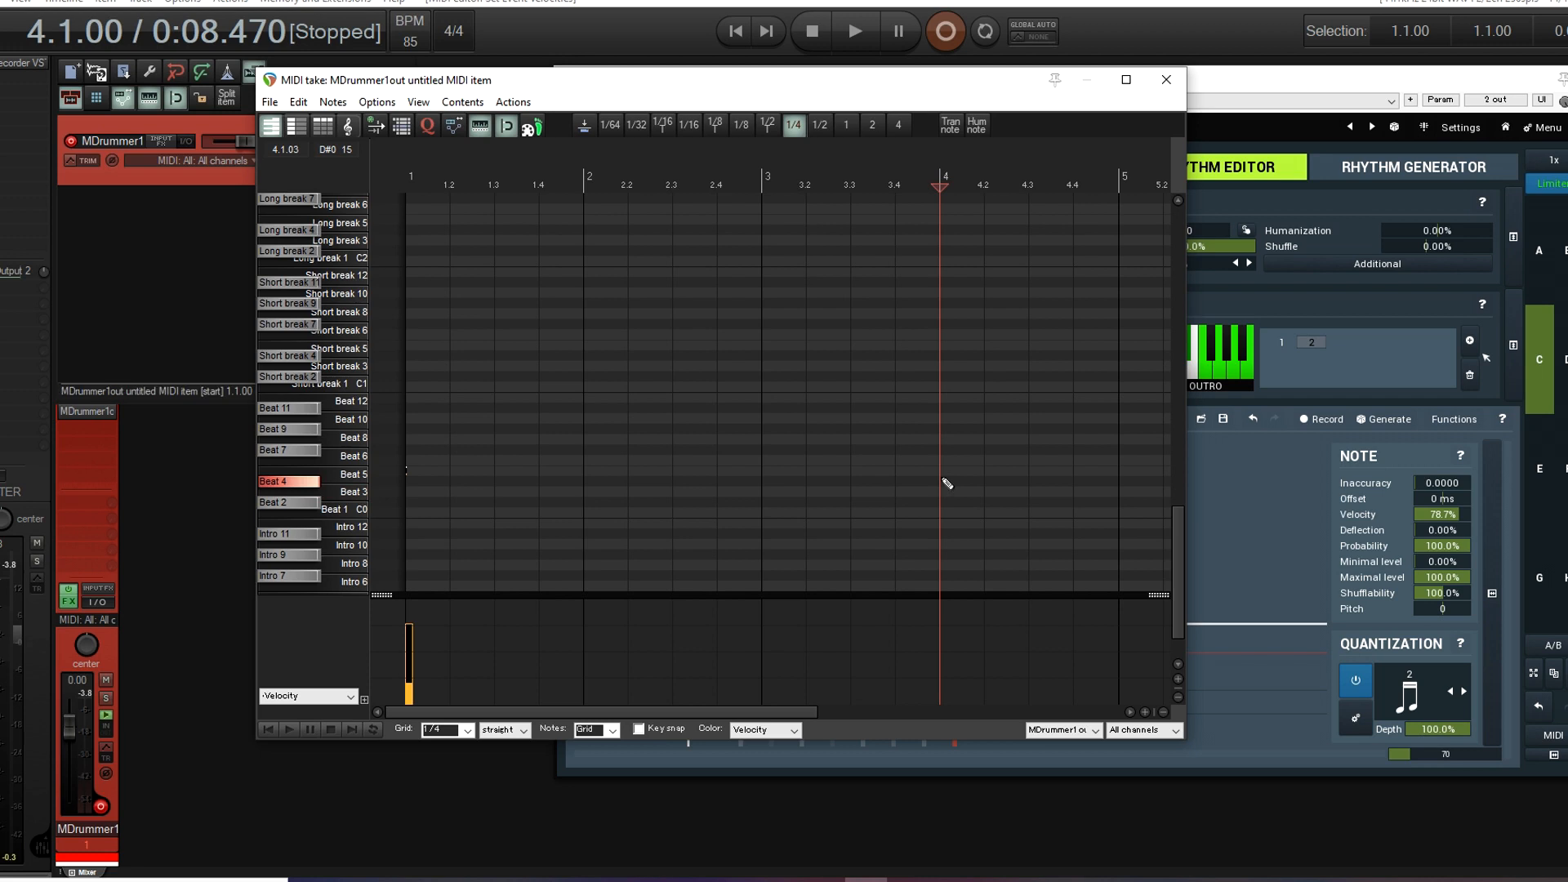
{"action": "left_click", "coordinate": [944, 474]}
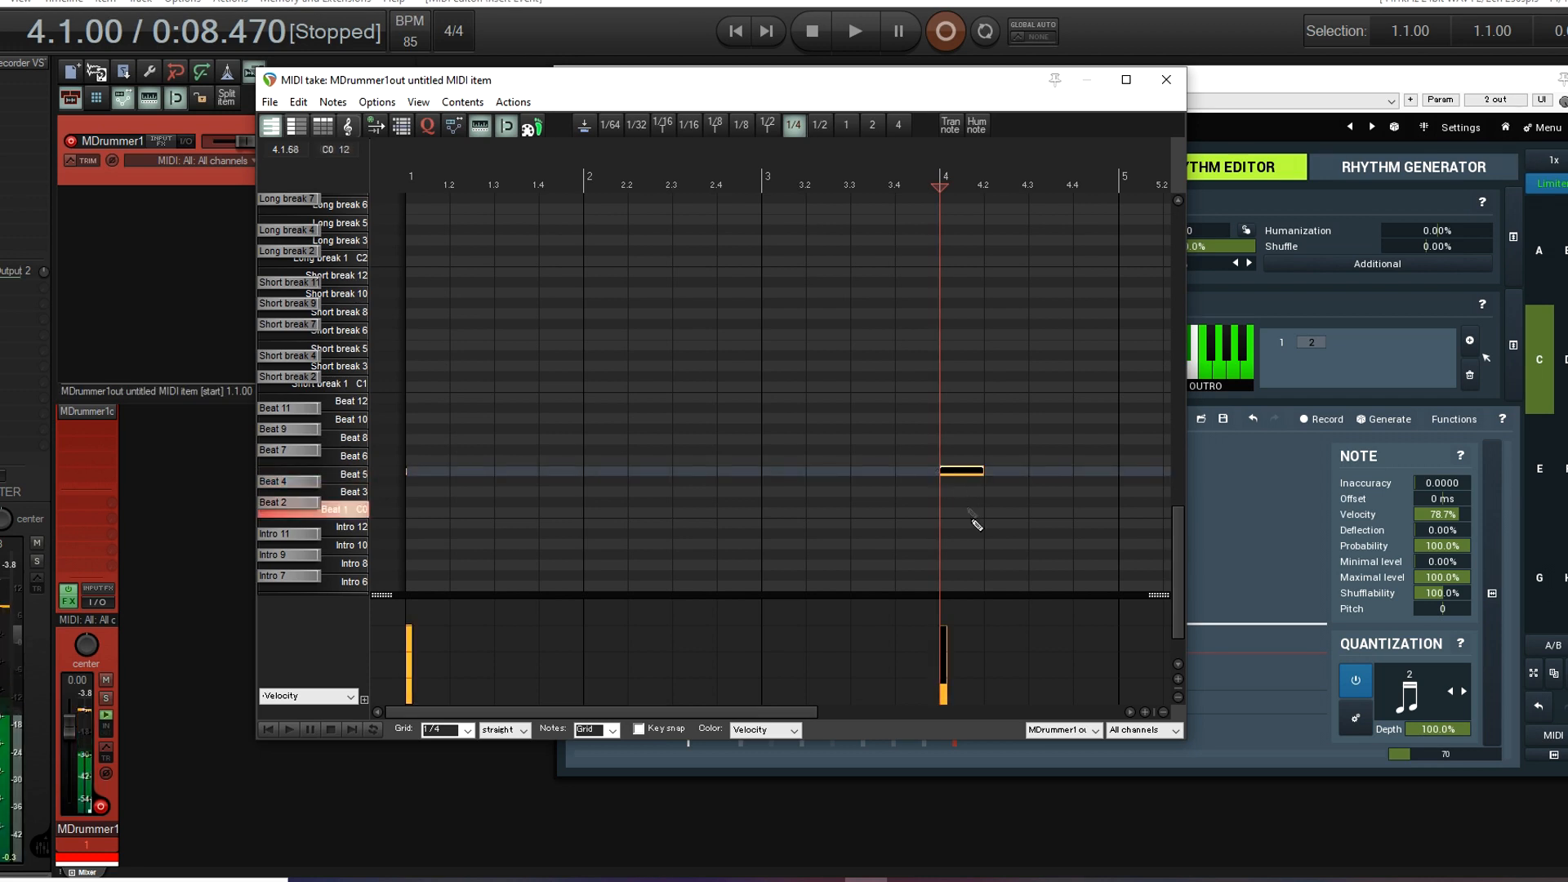
{"action": "left_click_drag", "start_coordinate": [943, 641], "coordinate": [954, 706]}
- Stop MDrummer's own playback and play the project from its start to check which loop variation each Beat 5 note triggers
{"action": "left_click", "coordinate": [1251, 80]}
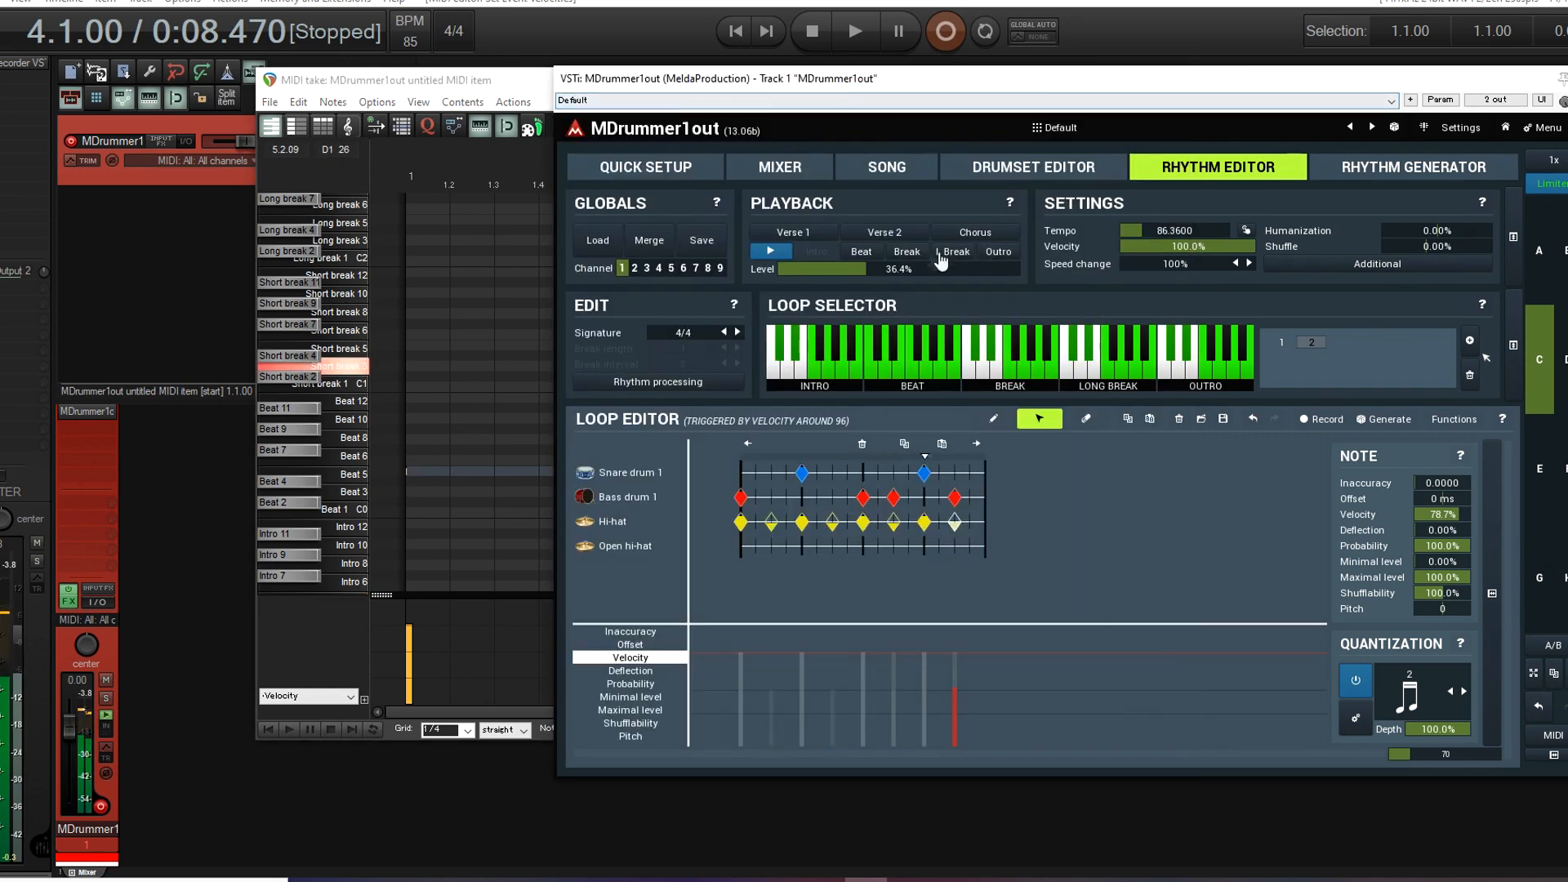
{"action": "left_click", "coordinate": [770, 251]}
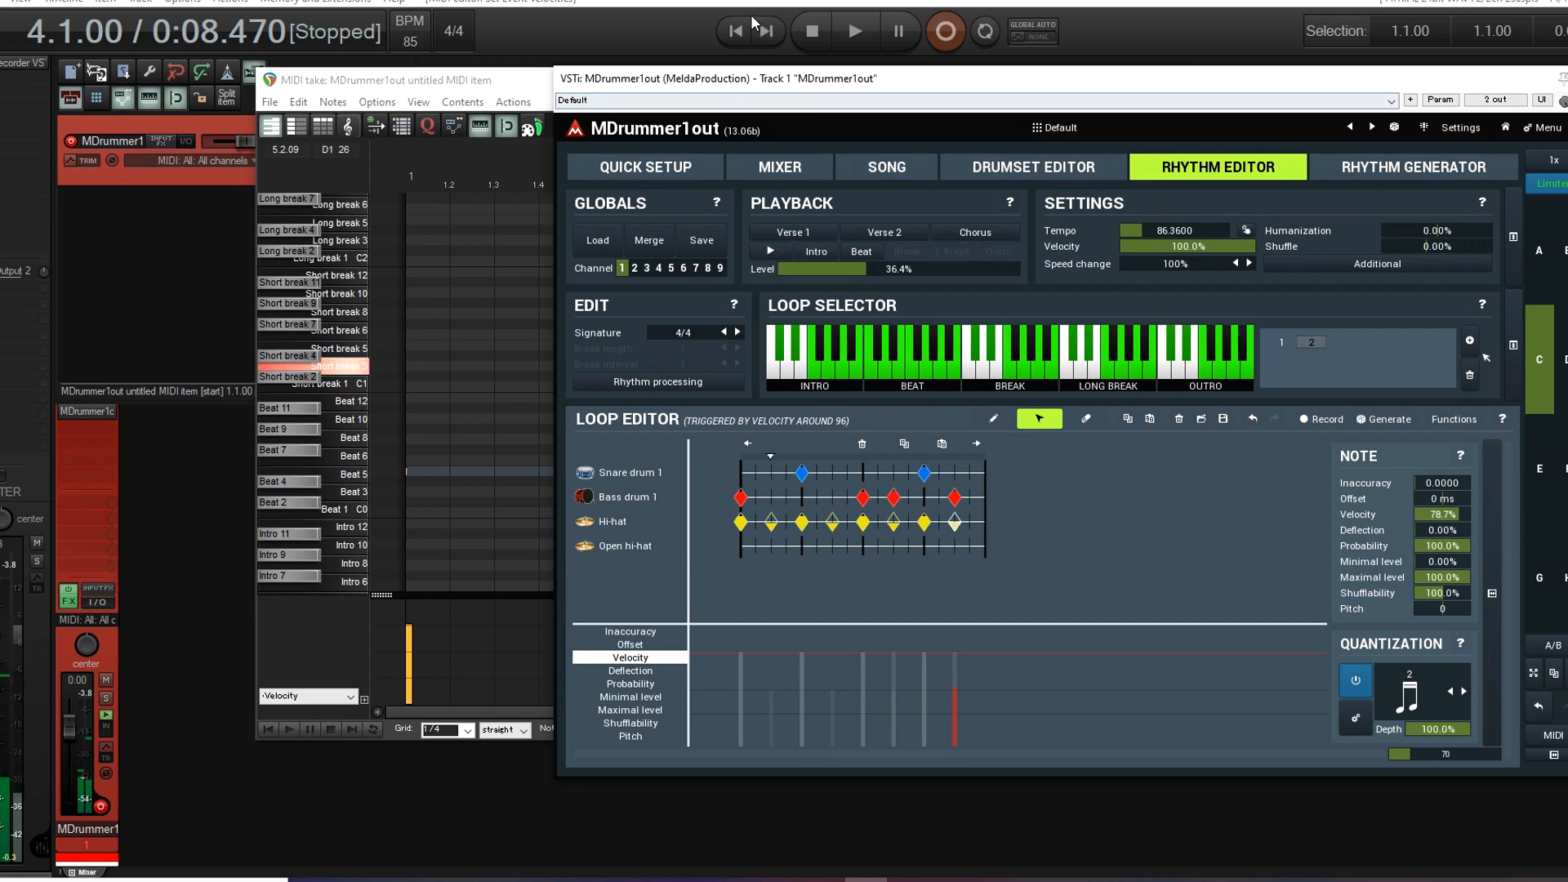
{"action": "left_click", "coordinate": [735, 31]}
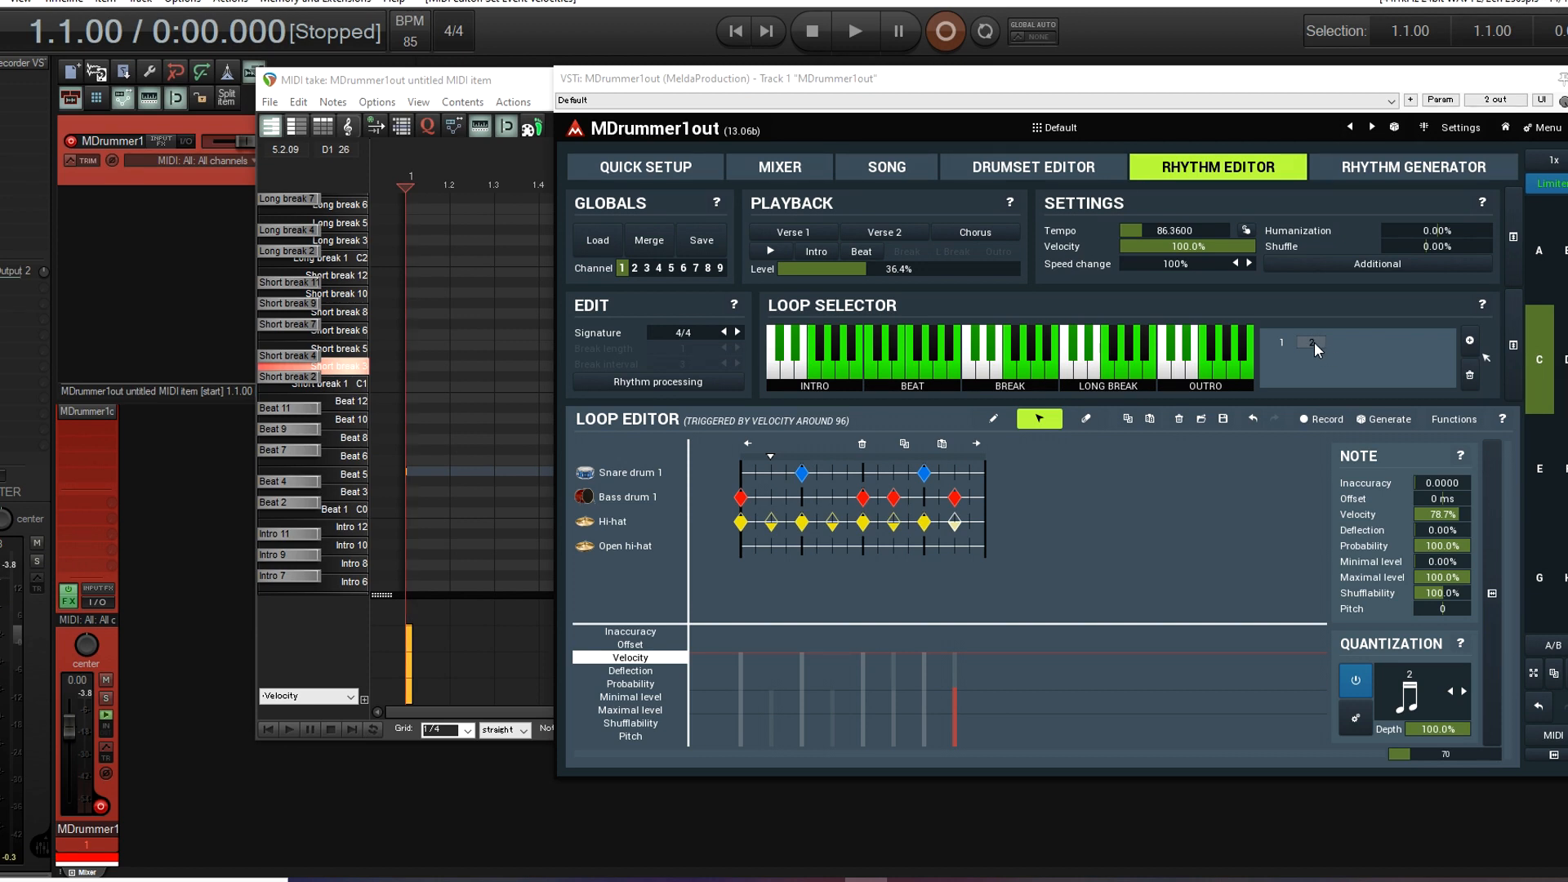
{"action": "left_click", "coordinate": [459, 80]}
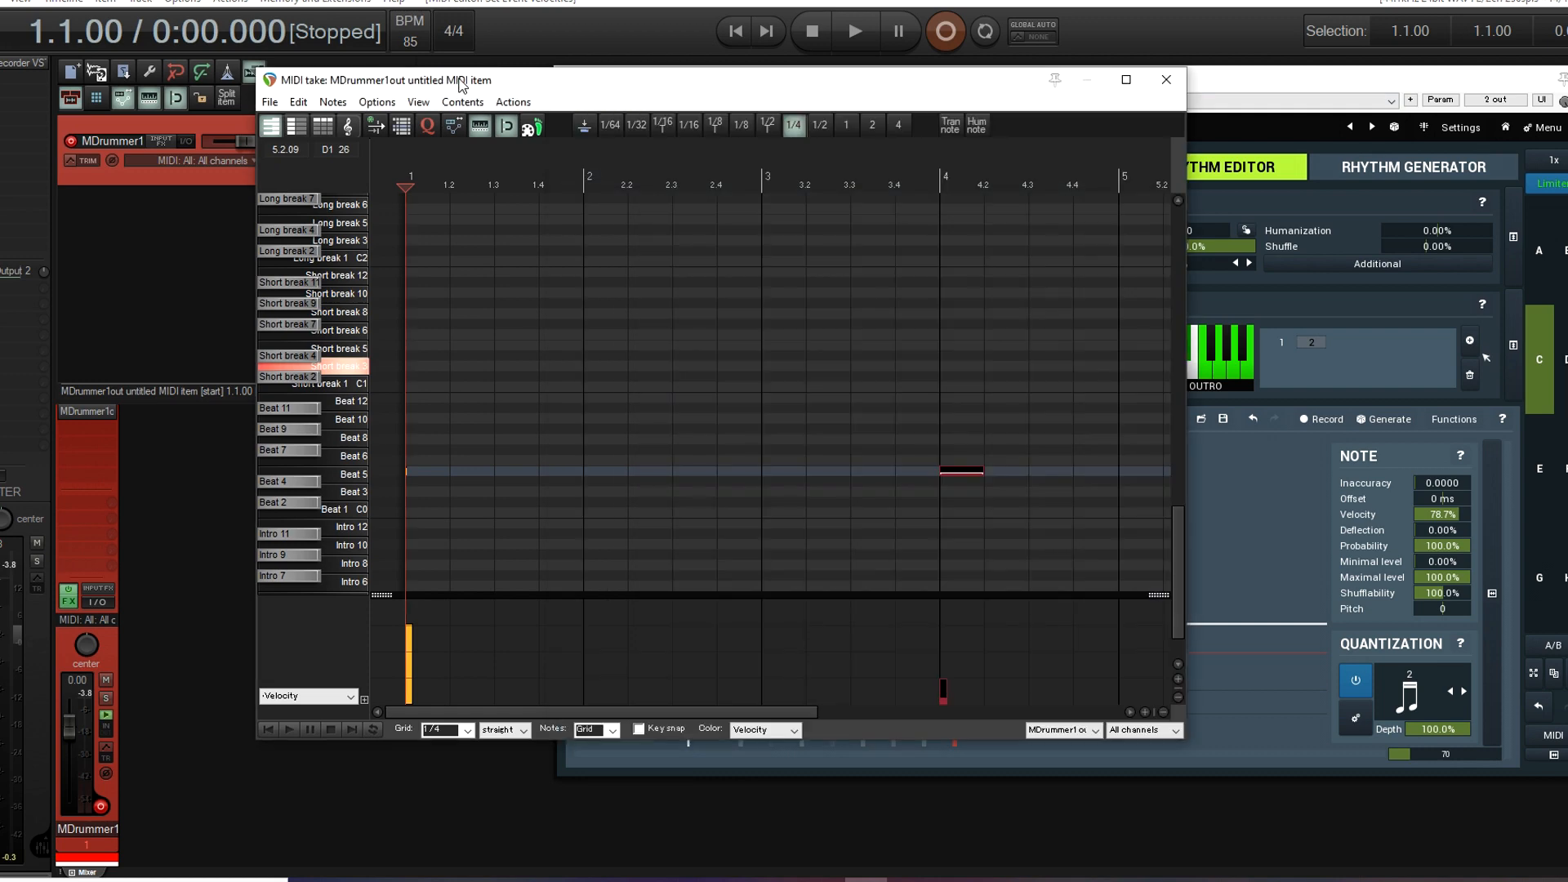
{"action": "left_click", "coordinate": [1261, 82]}
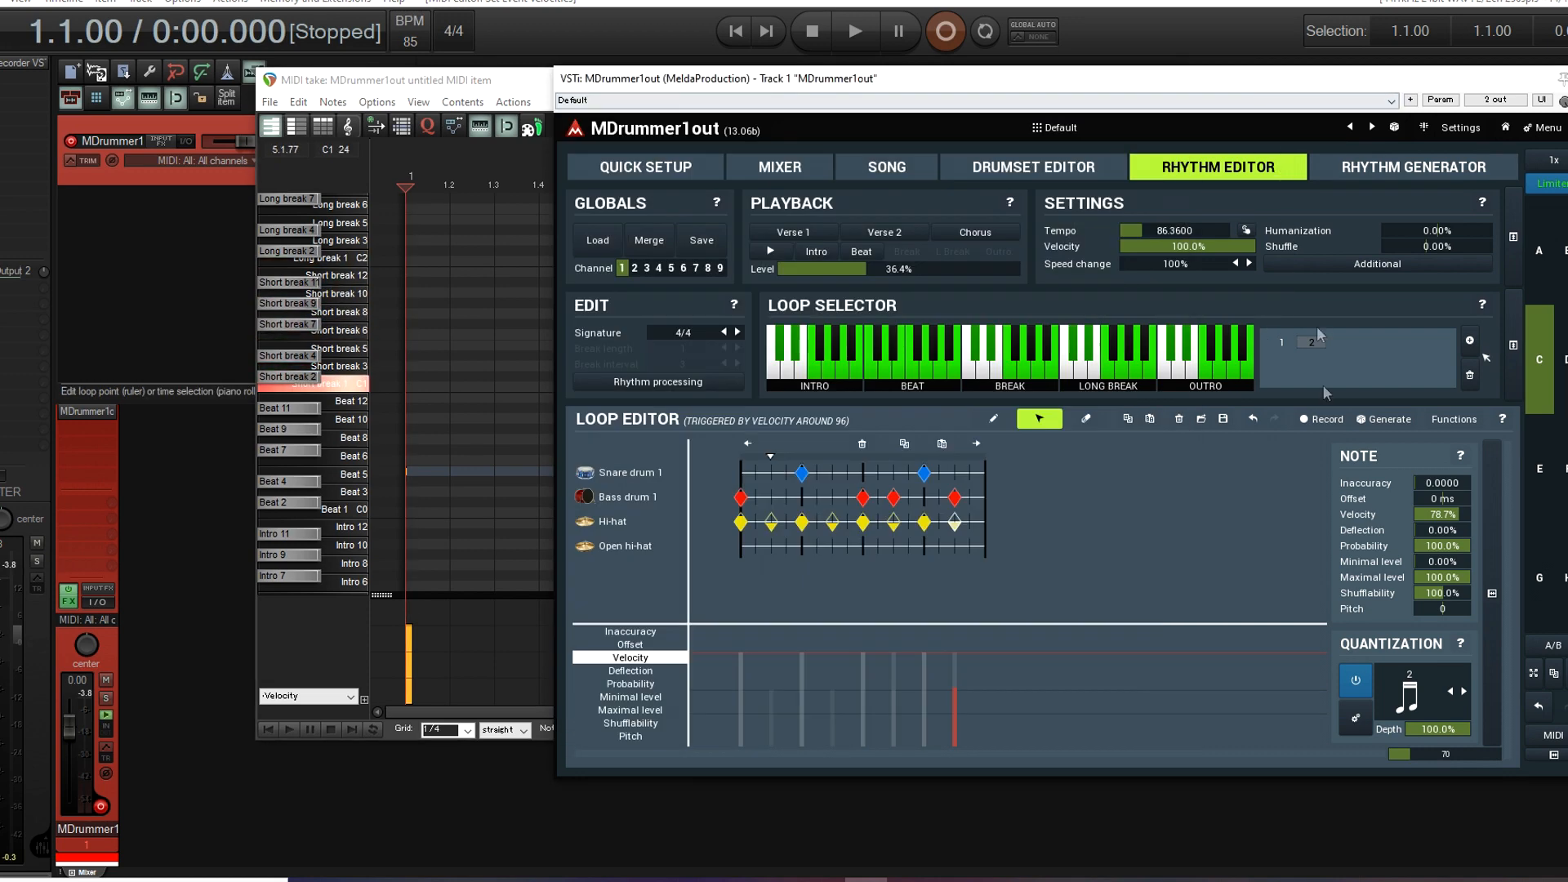
{"action": "left_click", "coordinate": [1279, 343]}
{"action": "left_click", "coordinate": [1311, 341]}
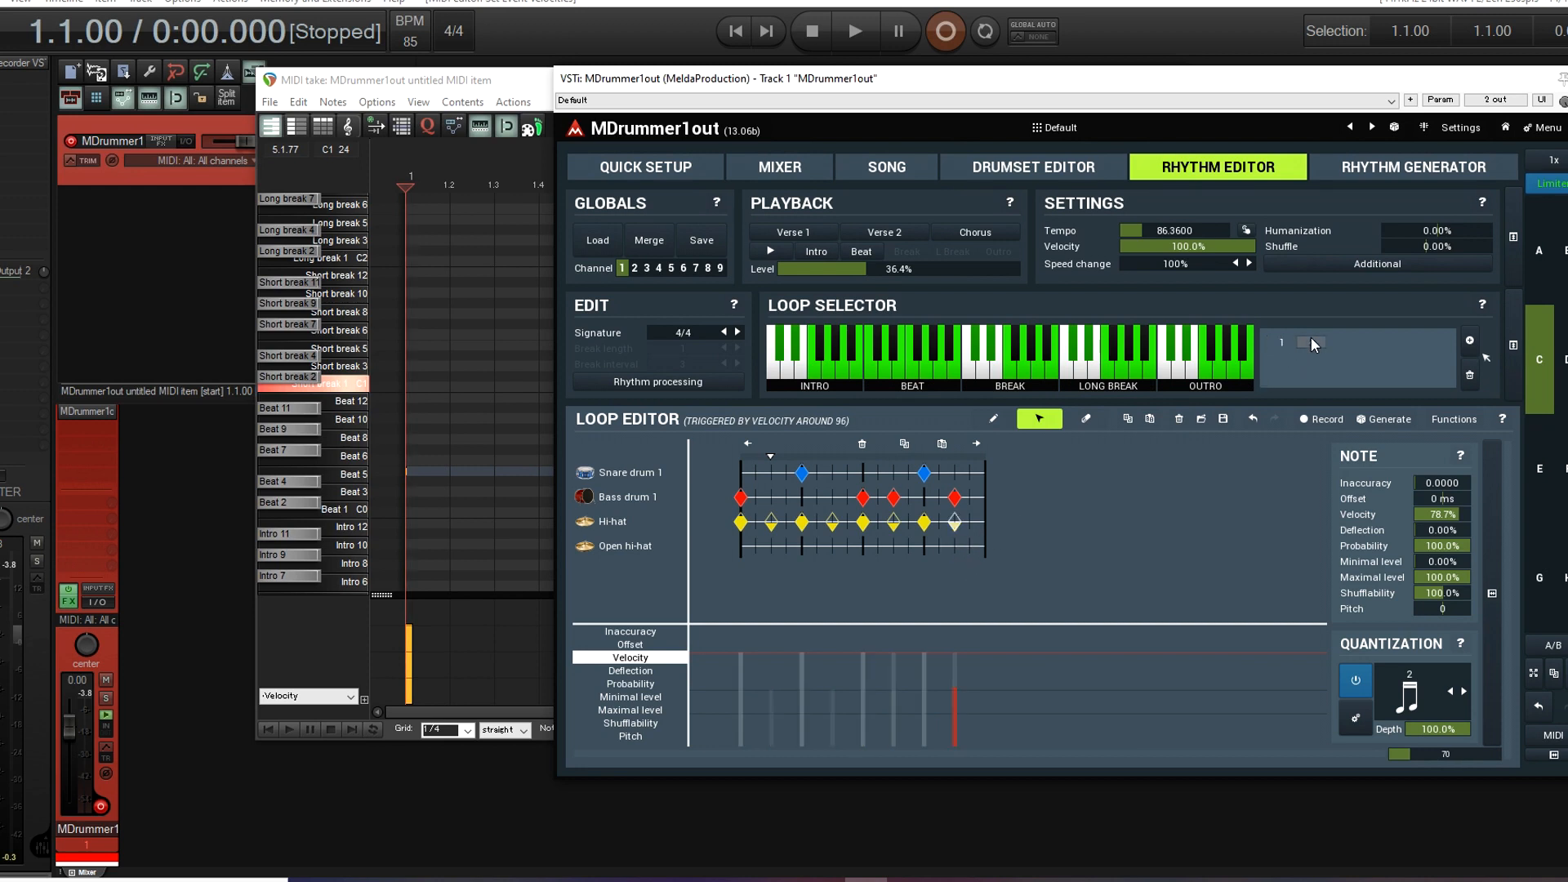
{"action": "left_click", "coordinate": [847, 32]}
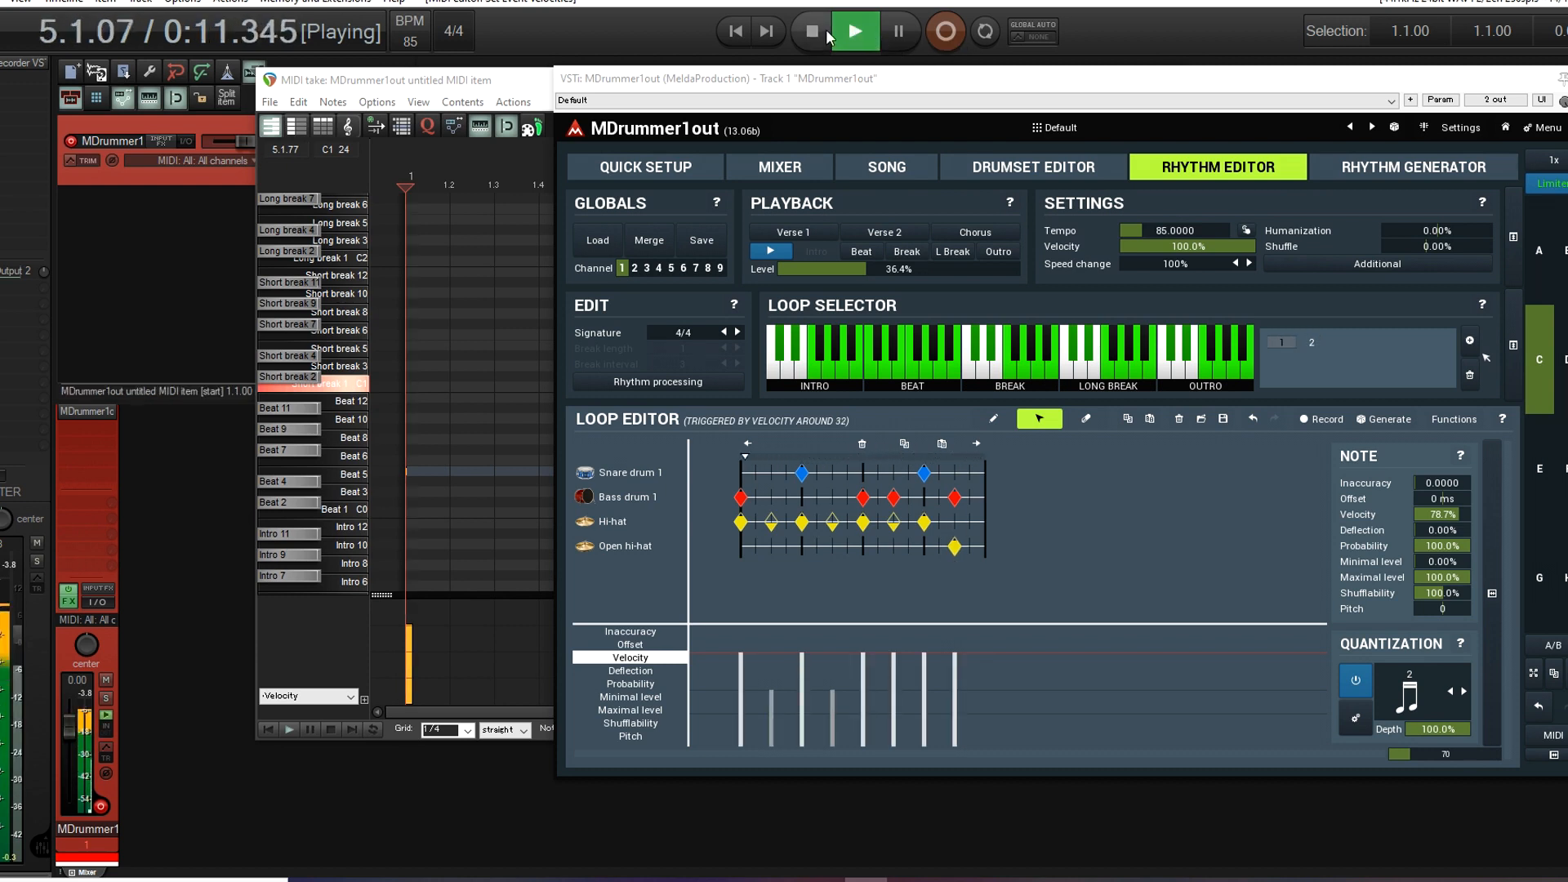
{"action": "left_click", "coordinate": [826, 29]}
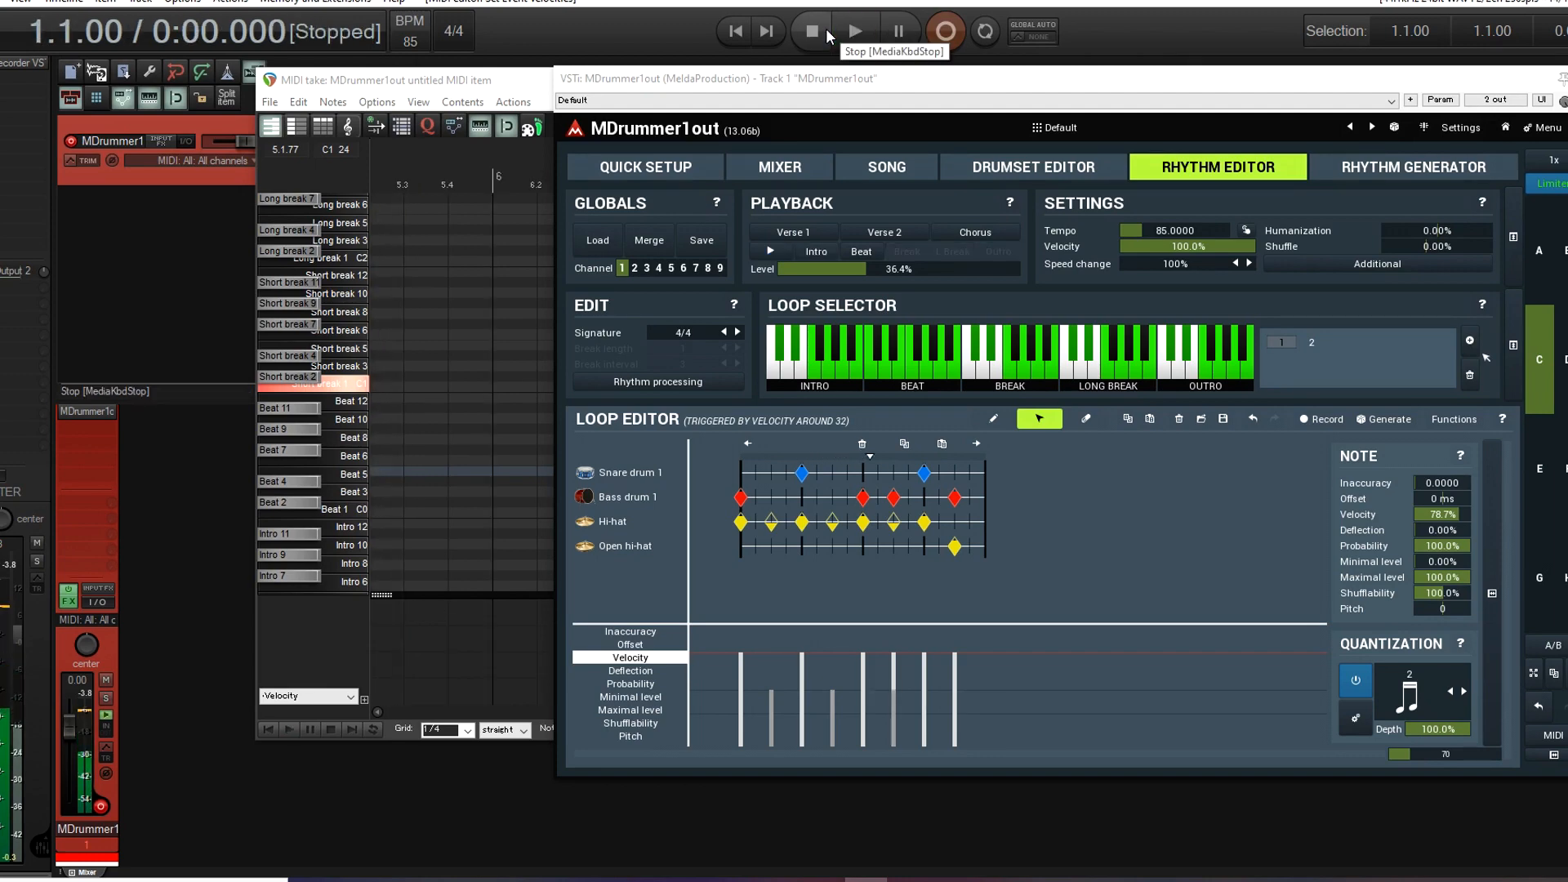
- Check the two Beat 5 notes across the whole MIDI item and close the MIDI editor
{"action": "left_click", "coordinate": [463, 83]}
{"action": "scroll", "coordinate": [635, 459], "scroll_direction": "down", "scroll_amount": 6}
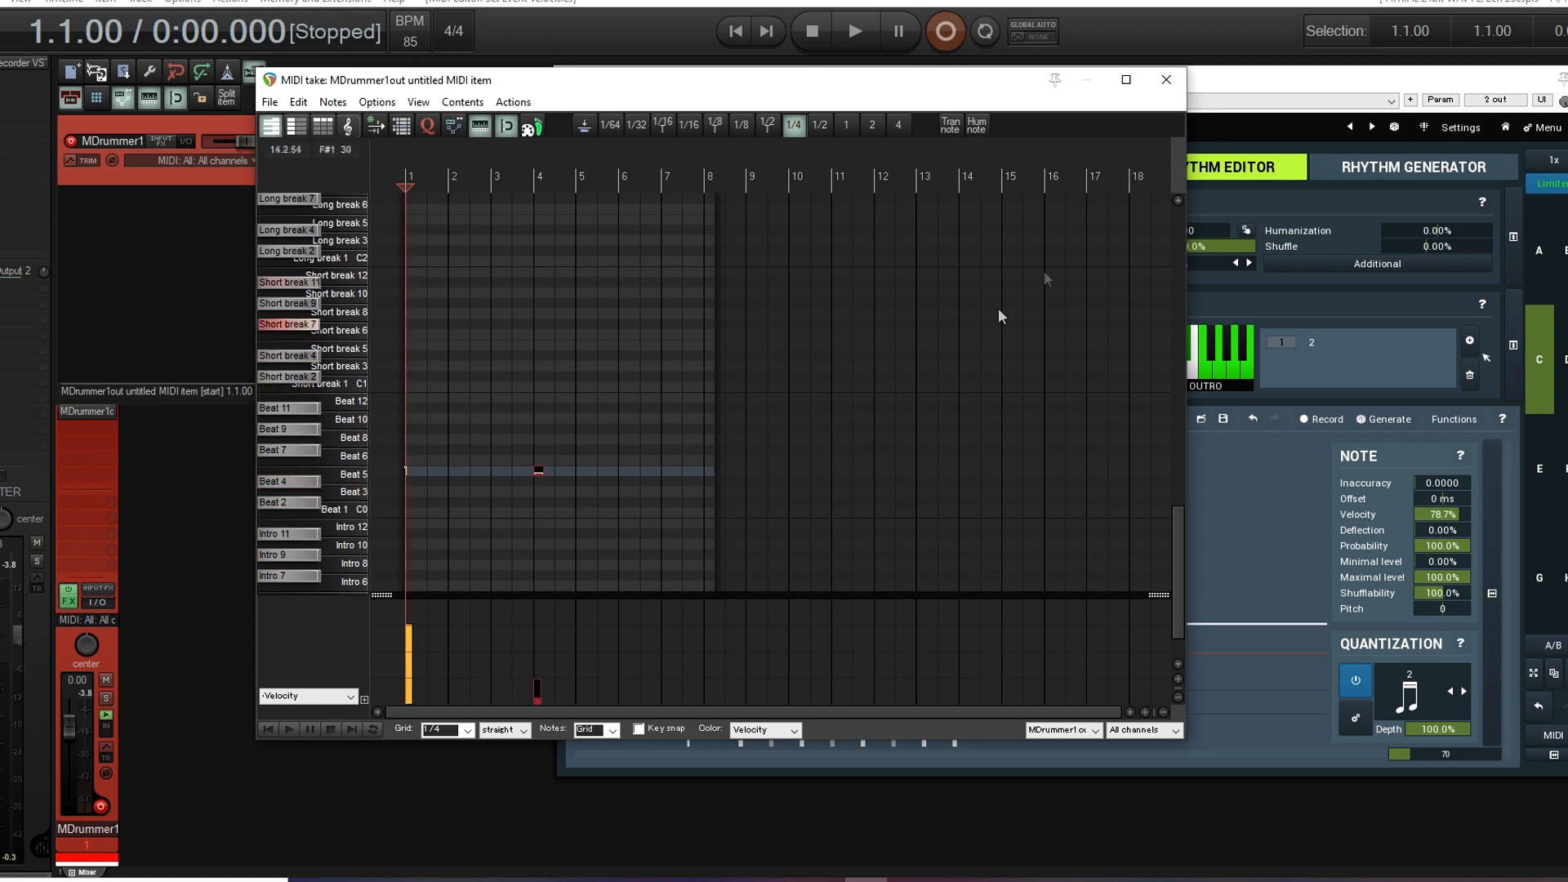
{"action": "left_click", "coordinate": [1167, 80]}
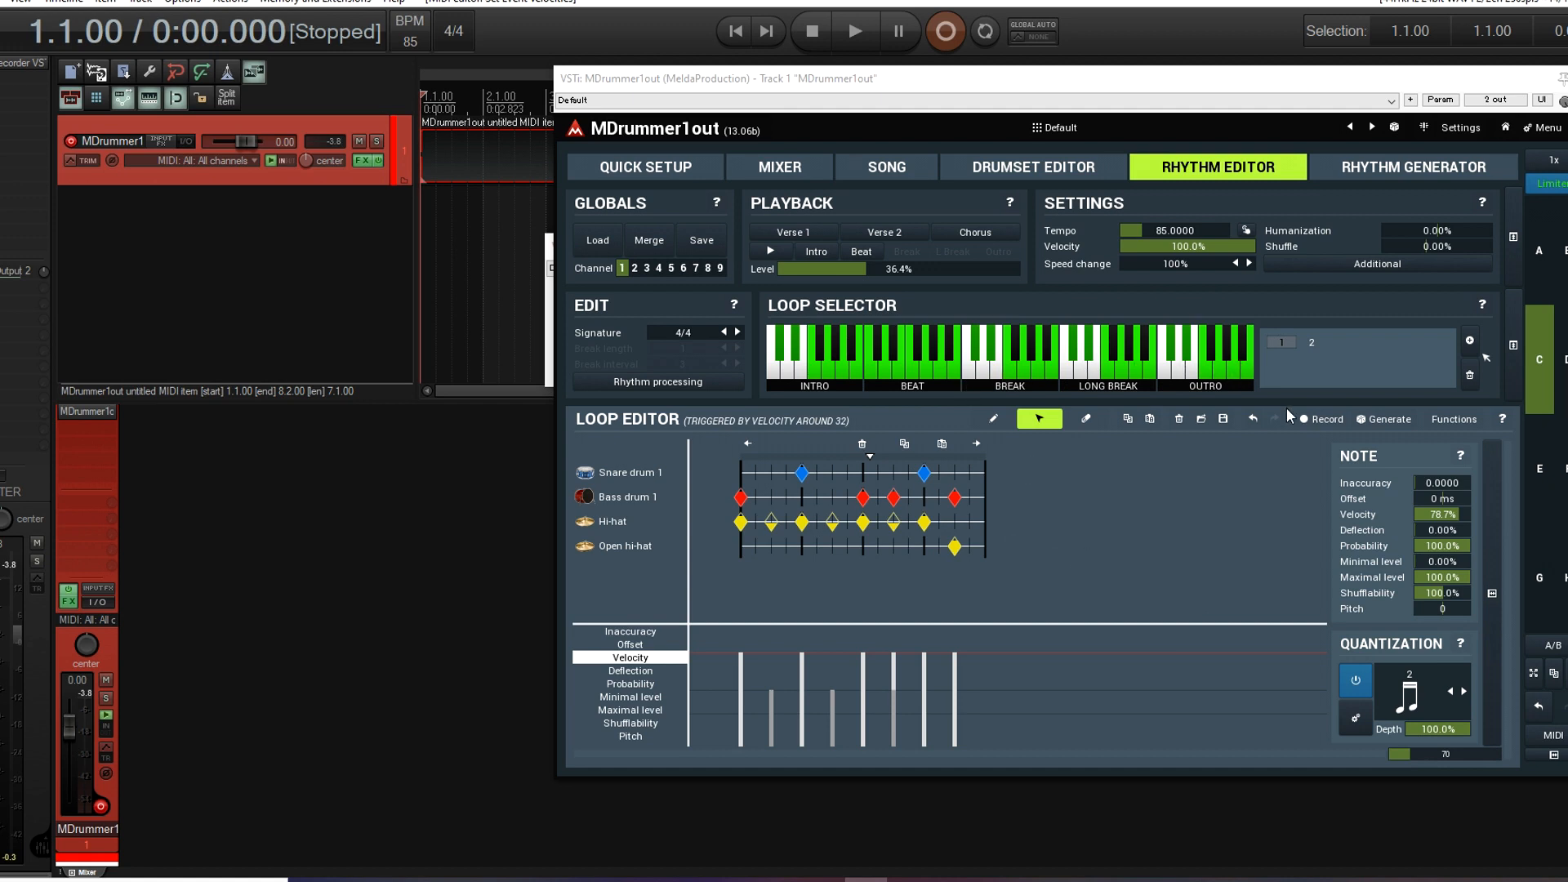
- Add a third loop variation in MDrummer containing the same pattern as variation 2
{"action": "left_click", "coordinate": [1307, 340]}
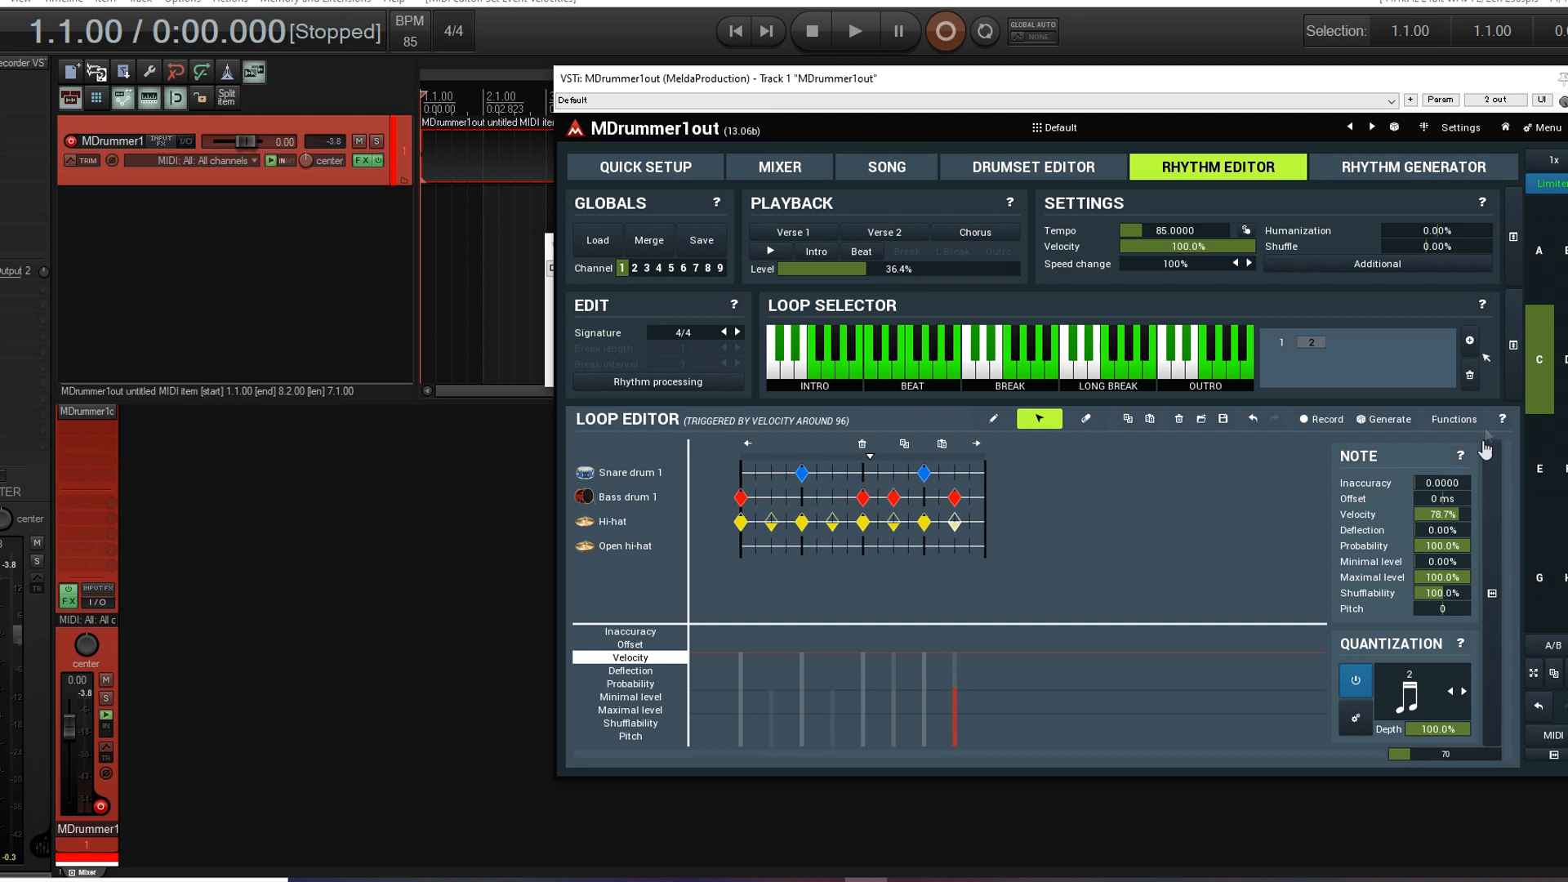
{"action": "left_click", "coordinate": [1470, 341]}
{"action": "left_click", "coordinate": [942, 444]}
- Add two low-velocity snare ghost notes to variation 3, just before beat two and on the last sixteenth of beat four
{"action": "left_click", "coordinate": [995, 423]}
{"action": "left_click", "coordinate": [788, 475]}
{"action": "left_click", "coordinate": [787, 718]}
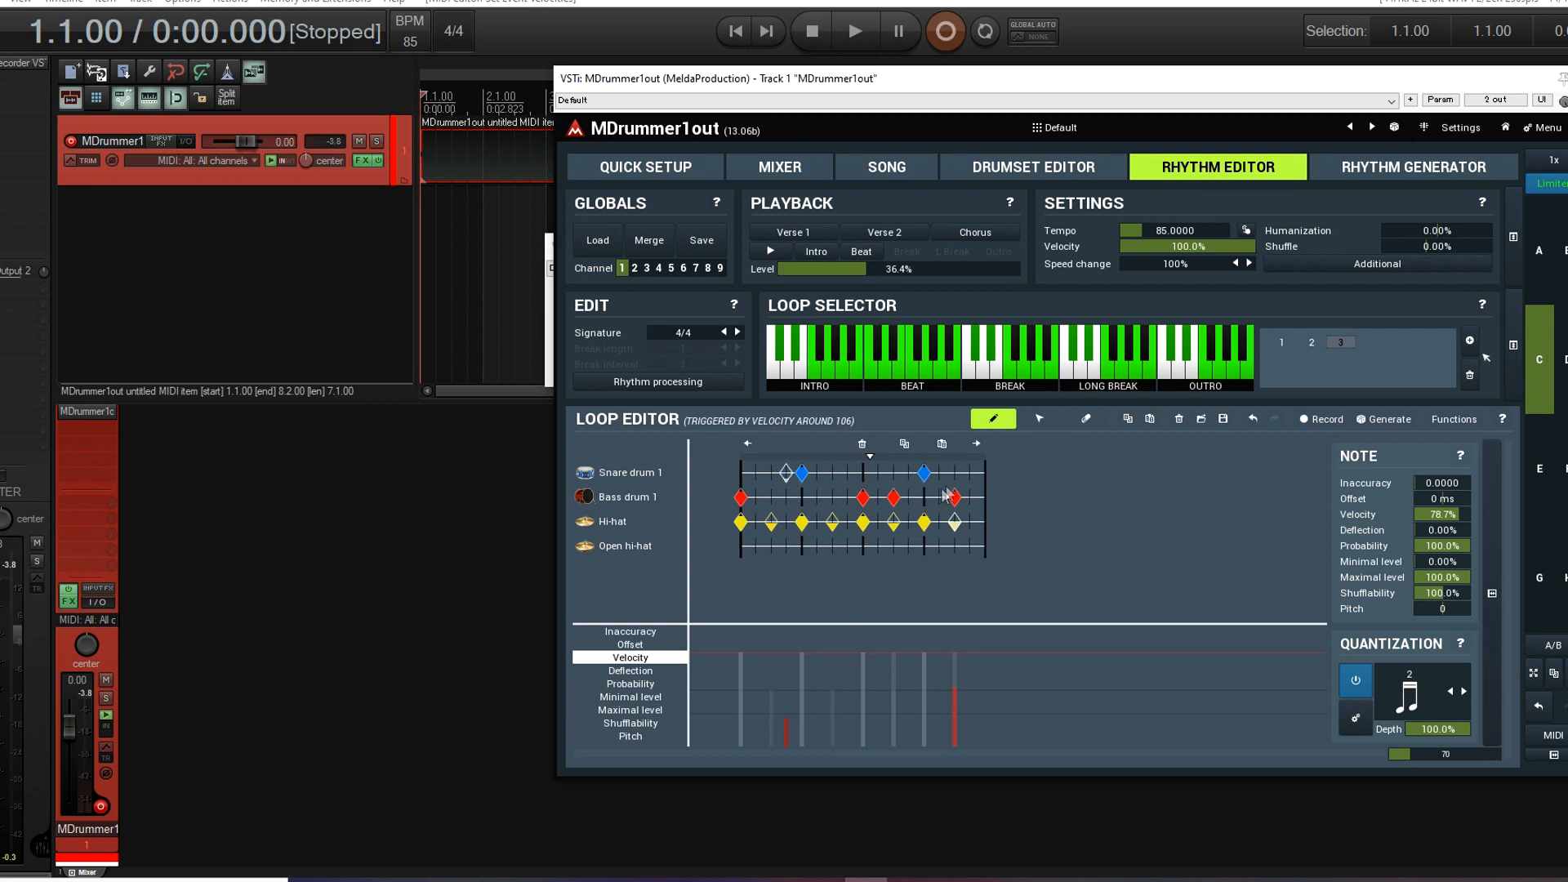
{"action": "left_click", "coordinate": [970, 473]}
{"action": "left_click", "coordinate": [970, 720]}
- Add a fourth loop variation with the same pattern and move its last bass drum note one sixteenth later at low velocity
{"action": "left_click", "coordinate": [1469, 339]}
{"action": "left_click", "coordinate": [942, 443]}
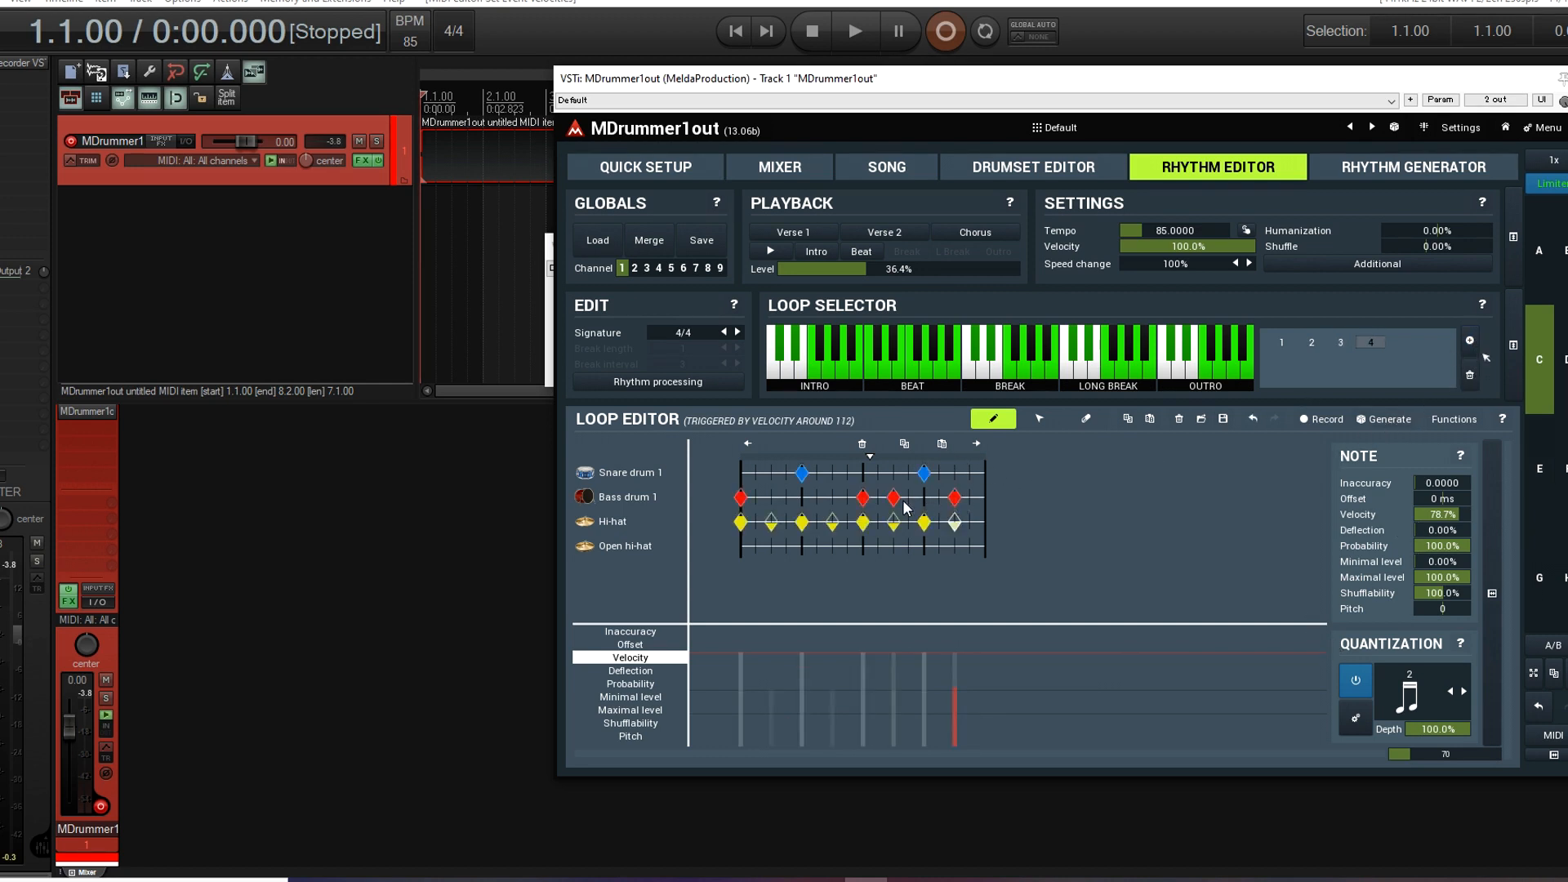
{"action": "left_click_drag", "start_coordinate": [955, 498], "coordinate": [968, 500]}
{"action": "left_click", "coordinate": [970, 720]}
- Add low-velocity snare ghost notes to variation 4 one sixteenth before and after beat four, and just before beat three
{"action": "left_click", "coordinate": [939, 474]}
{"action": "left_click", "coordinate": [938, 719]}
{"action": "left_click", "coordinate": [908, 474]}
{"action": "left_click", "coordinate": [909, 718]}
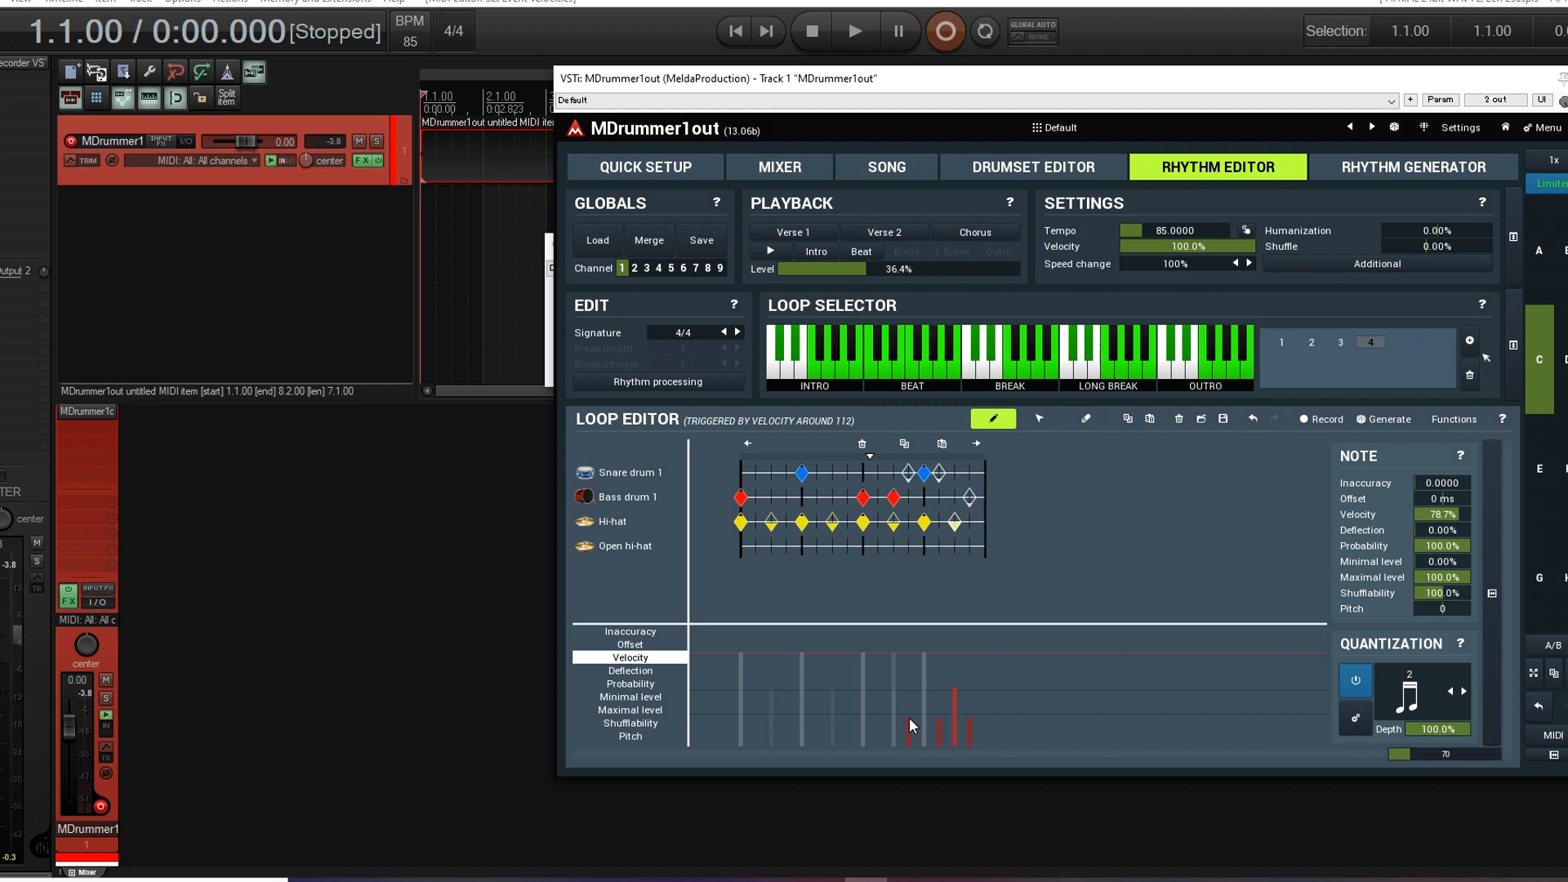
{"action": "left_click", "coordinate": [848, 474]}
{"action": "left_click", "coordinate": [850, 718]}
- Add a fifth loop variation with the same pattern and move the hi-hat note halfway through beat three to open hi-hat at higher velocity
{"action": "left_click", "coordinate": [1470, 340]}
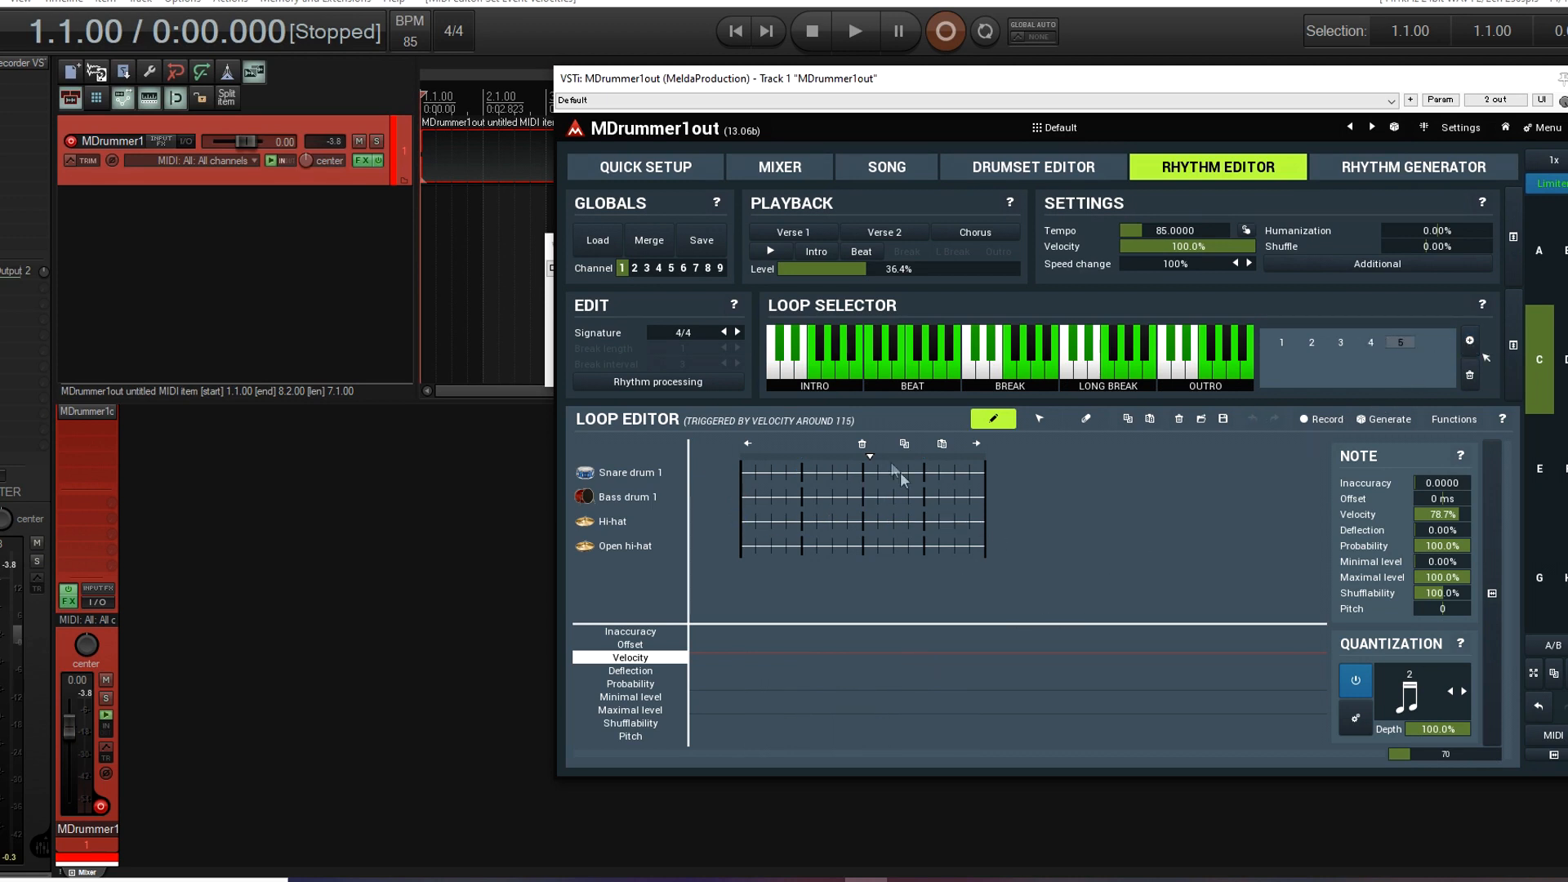
{"action": "left_click", "coordinate": [943, 446]}
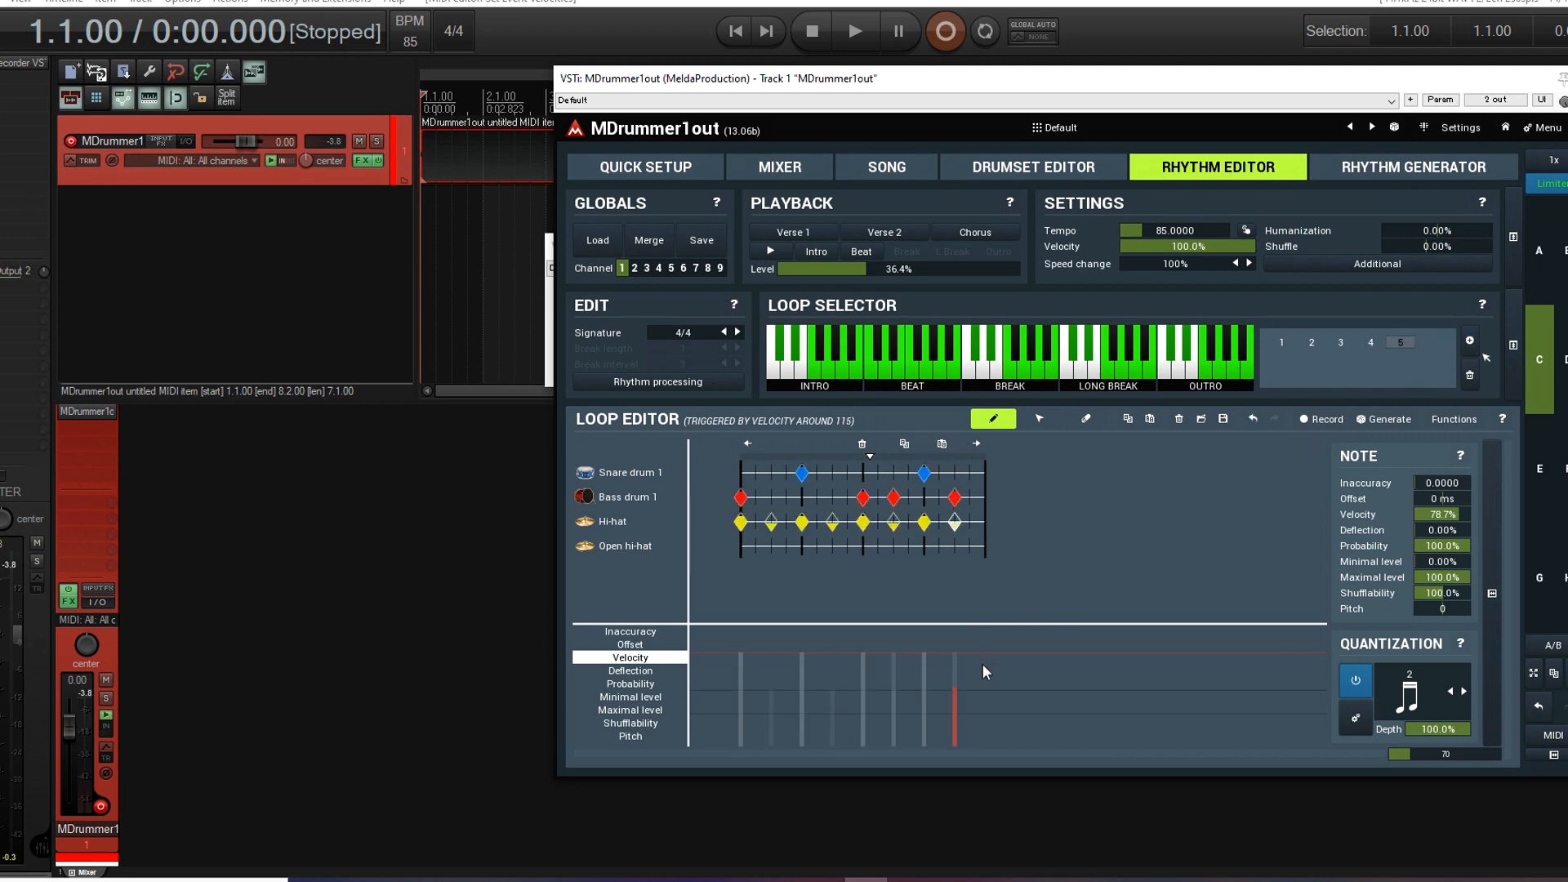
{"action": "left_click", "coordinate": [1039, 419]}
{"action": "left_click", "coordinate": [894, 523]}
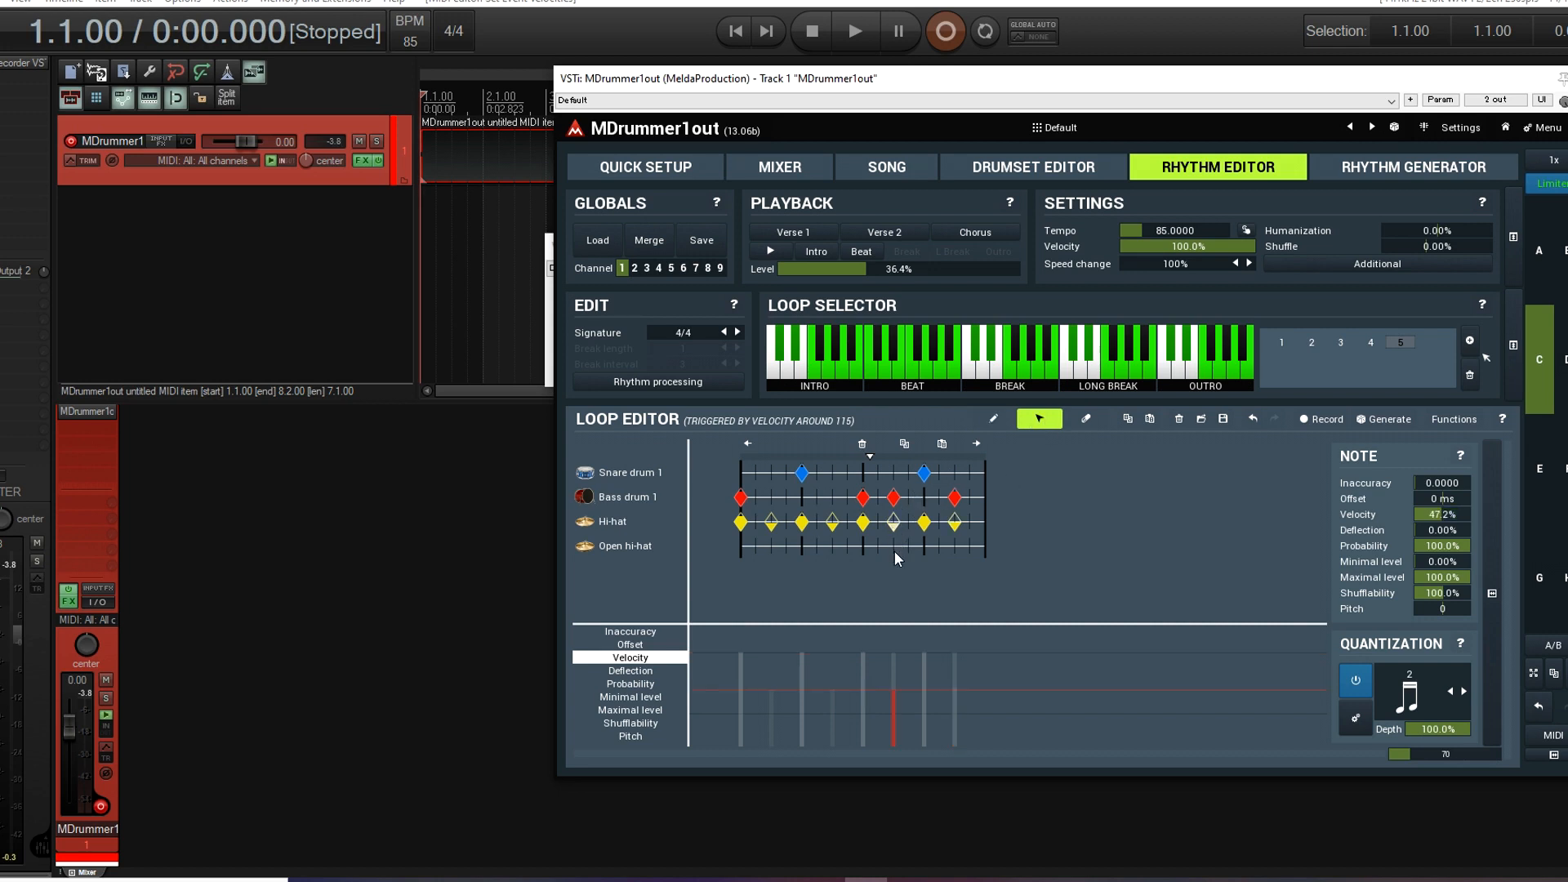
{"action": "left_click_drag", "start_coordinate": [893, 523], "coordinate": [893, 545]}
{"action": "left_click", "coordinate": [896, 660]}
- Add low-velocity snare ghost notes to variation 5 on the last sixteenth of beat four and one sixteenth after beat two
{"action": "left_click", "coordinate": [994, 419]}
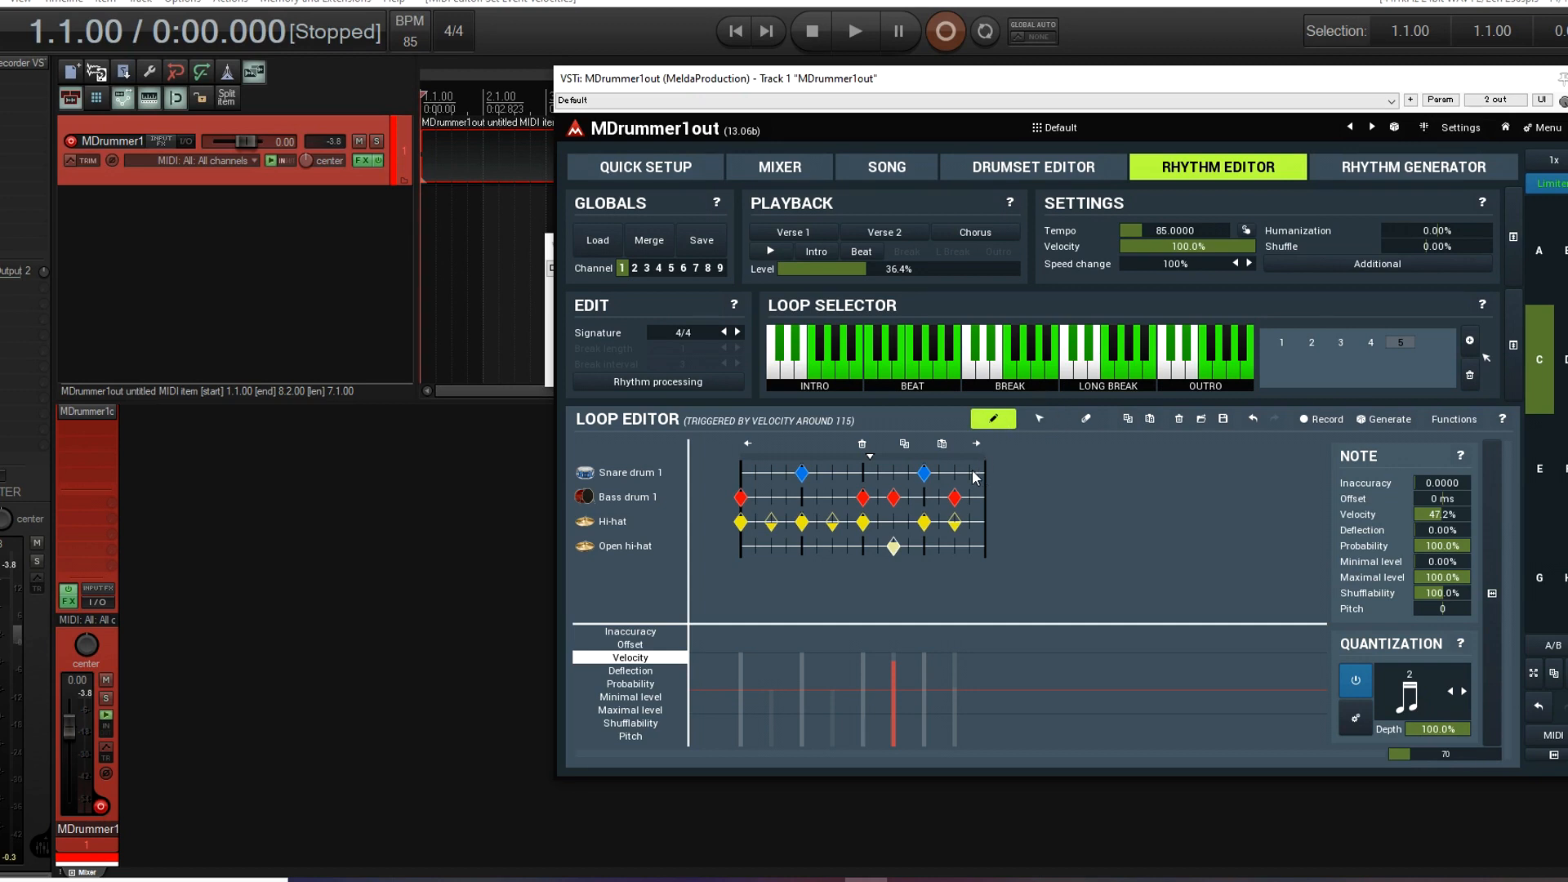
{"action": "left_click", "coordinate": [969, 709]}
{"action": "left_click", "coordinate": [818, 472]}
{"action": "left_click", "coordinate": [816, 715]}
- Add a sixth variation with the same pattern plus low-velocity snare ghost notes just before beat three, just after beat four and on the last sixteenth
{"action": "left_click", "coordinate": [1471, 342]}
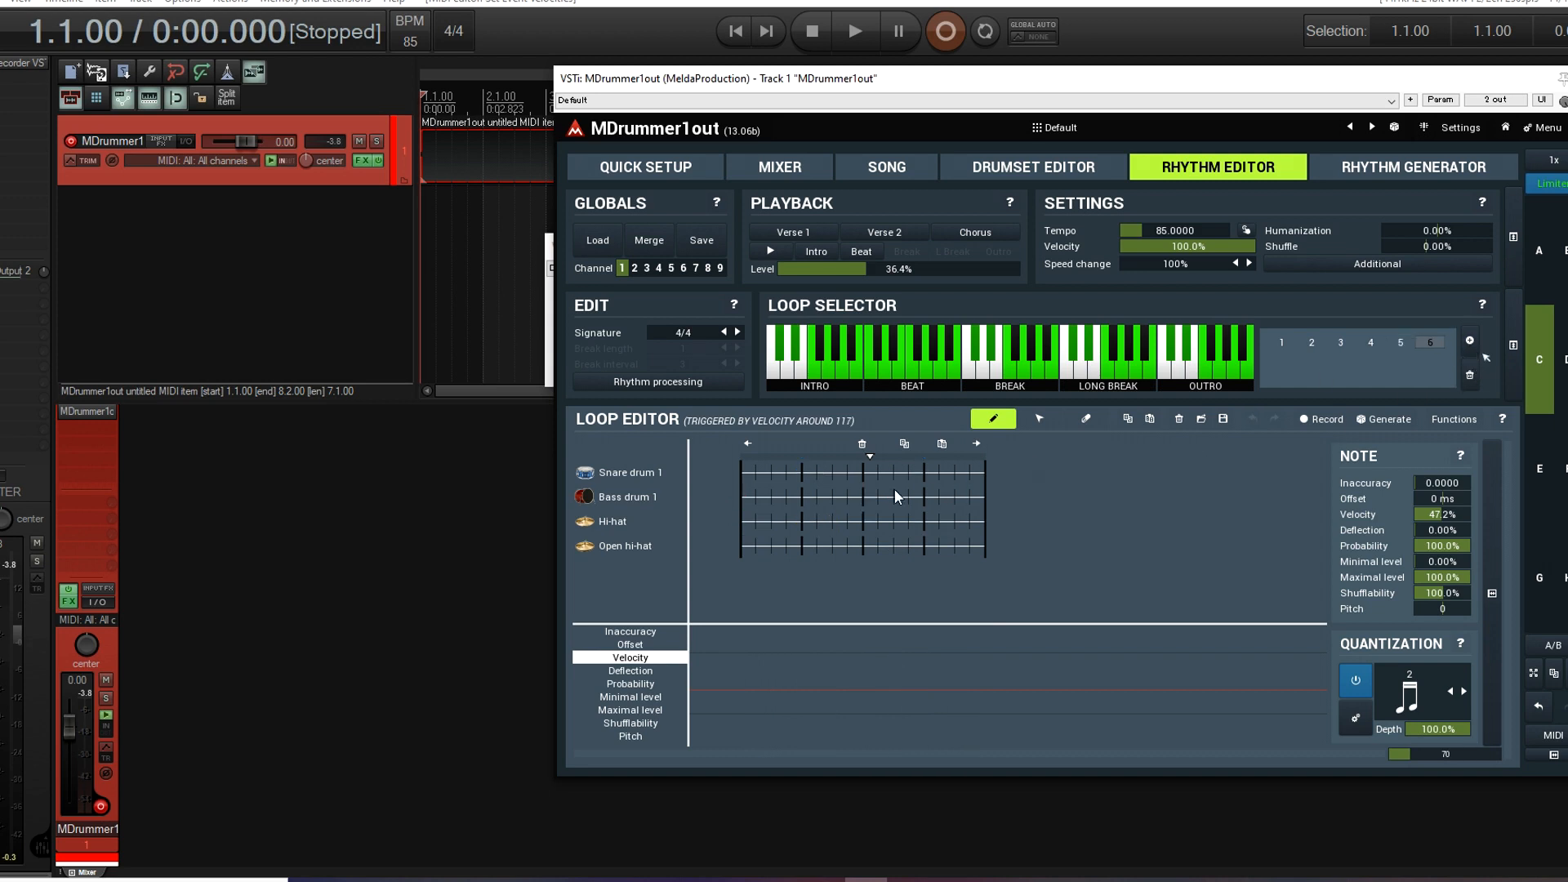
{"action": "left_click", "coordinate": [941, 446]}
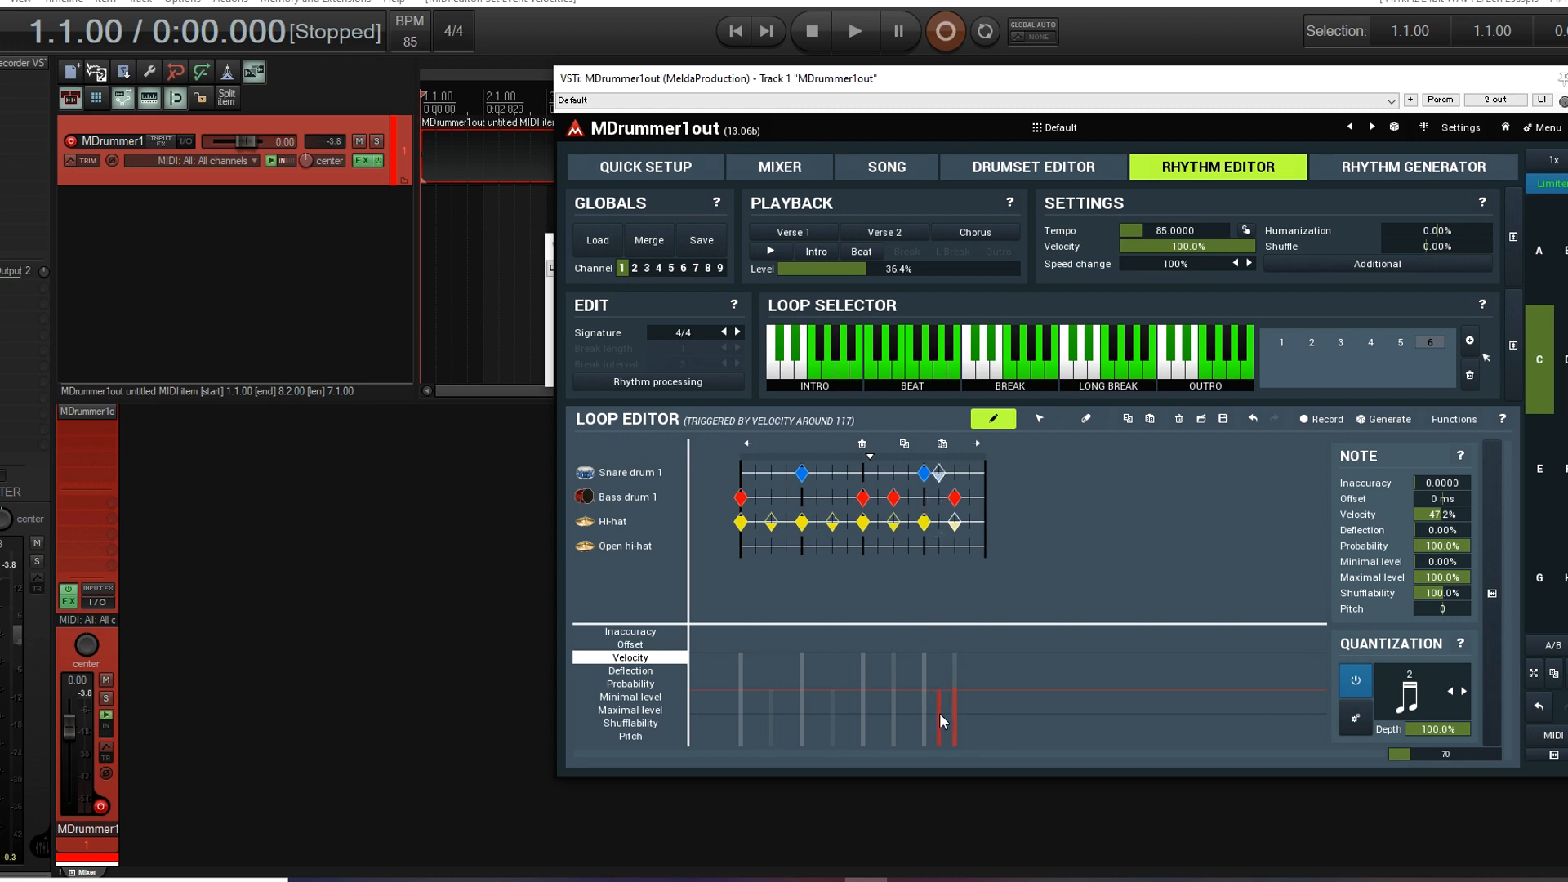
{"action": "left_click", "coordinate": [940, 474]}
{"action": "left_click", "coordinate": [971, 474]}
{"action": "left_click", "coordinate": [972, 715]}
{"action": "left_click", "coordinate": [847, 473]}
{"action": "left_click", "coordinate": [848, 710]}
- Change variation 6's open hi-hat lane to Crash cymbal 1, replace the hi-hat on beat one with a crash, and preview the loop
{"action": "right_click", "coordinate": [624, 545]}
{"action": "left_click", "coordinate": [683, 395]}
{"action": "left_click", "coordinate": [635, 314]}
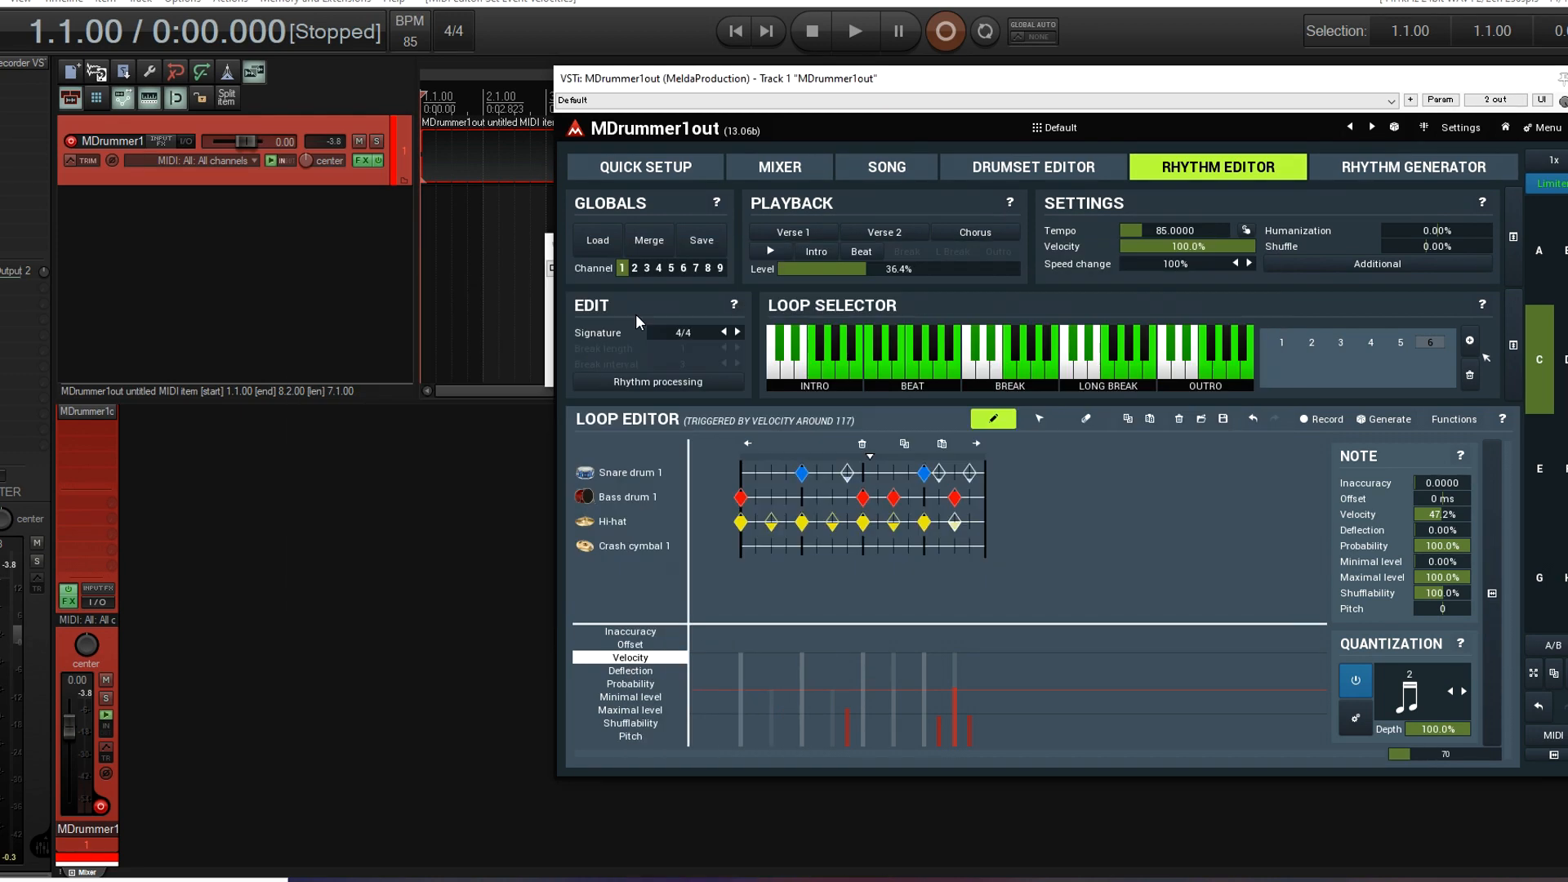
{"action": "left_click", "coordinate": [741, 545]}
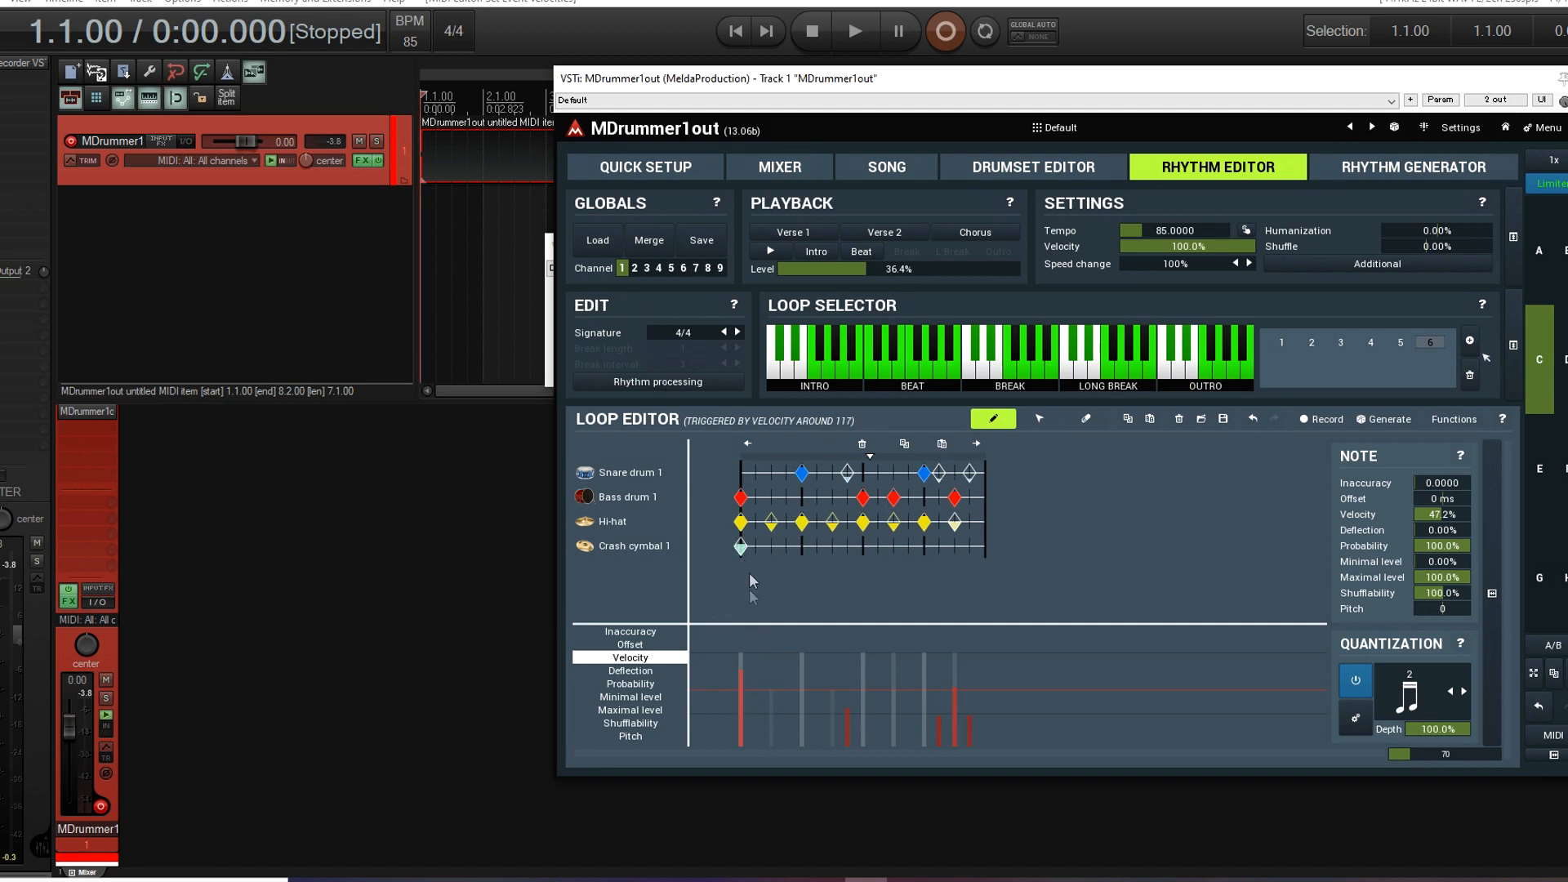
{"action": "left_click", "coordinate": [742, 522]}
{"action": "left_click", "coordinate": [767, 253]}
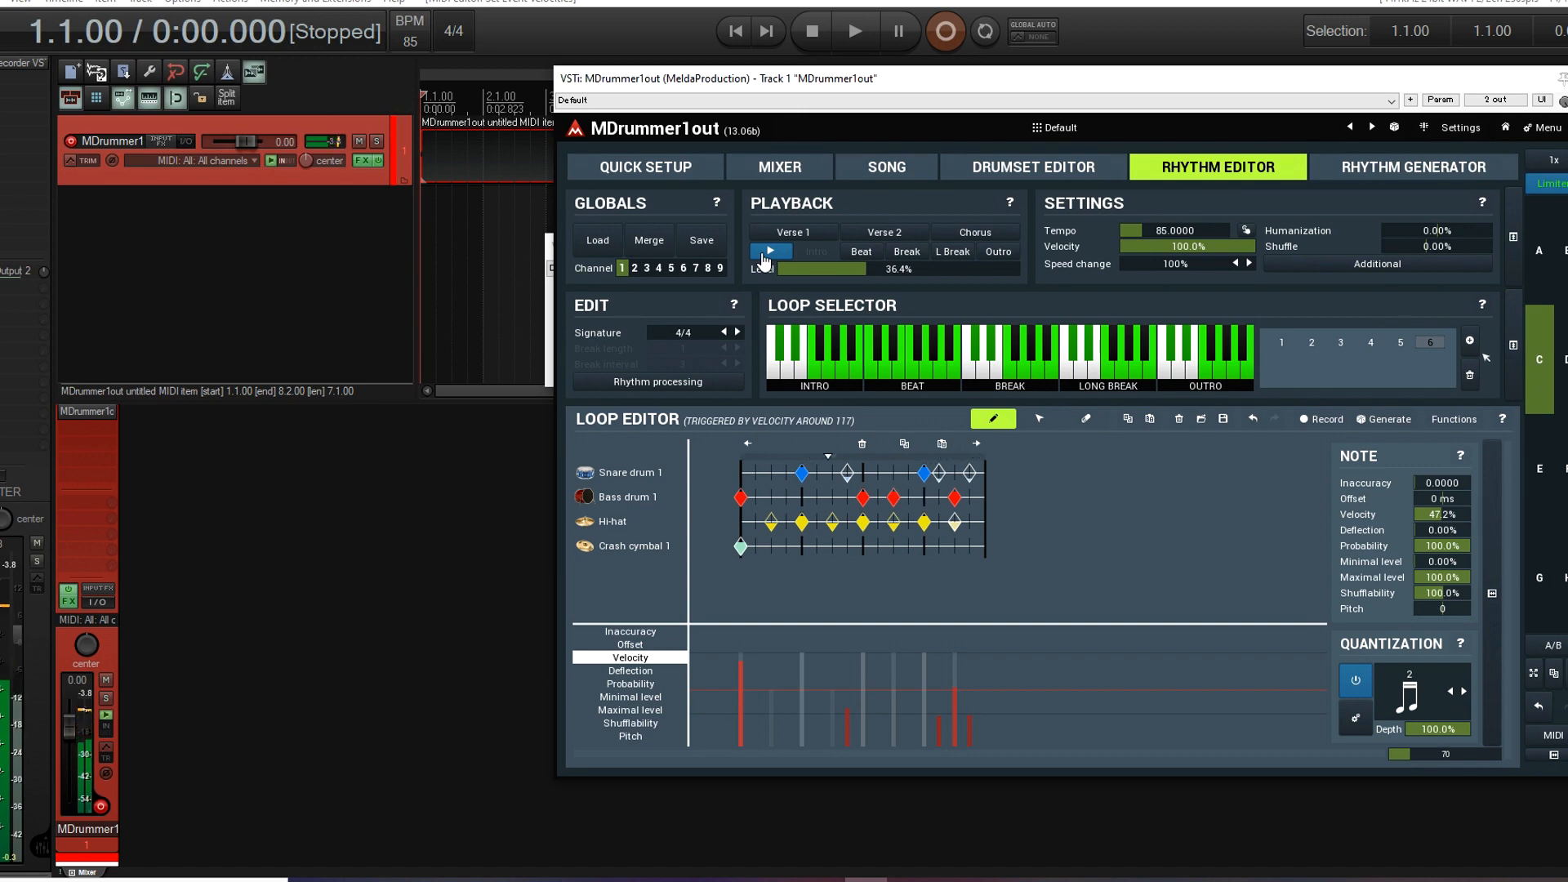
{"action": "left_click", "coordinate": [766, 255]}
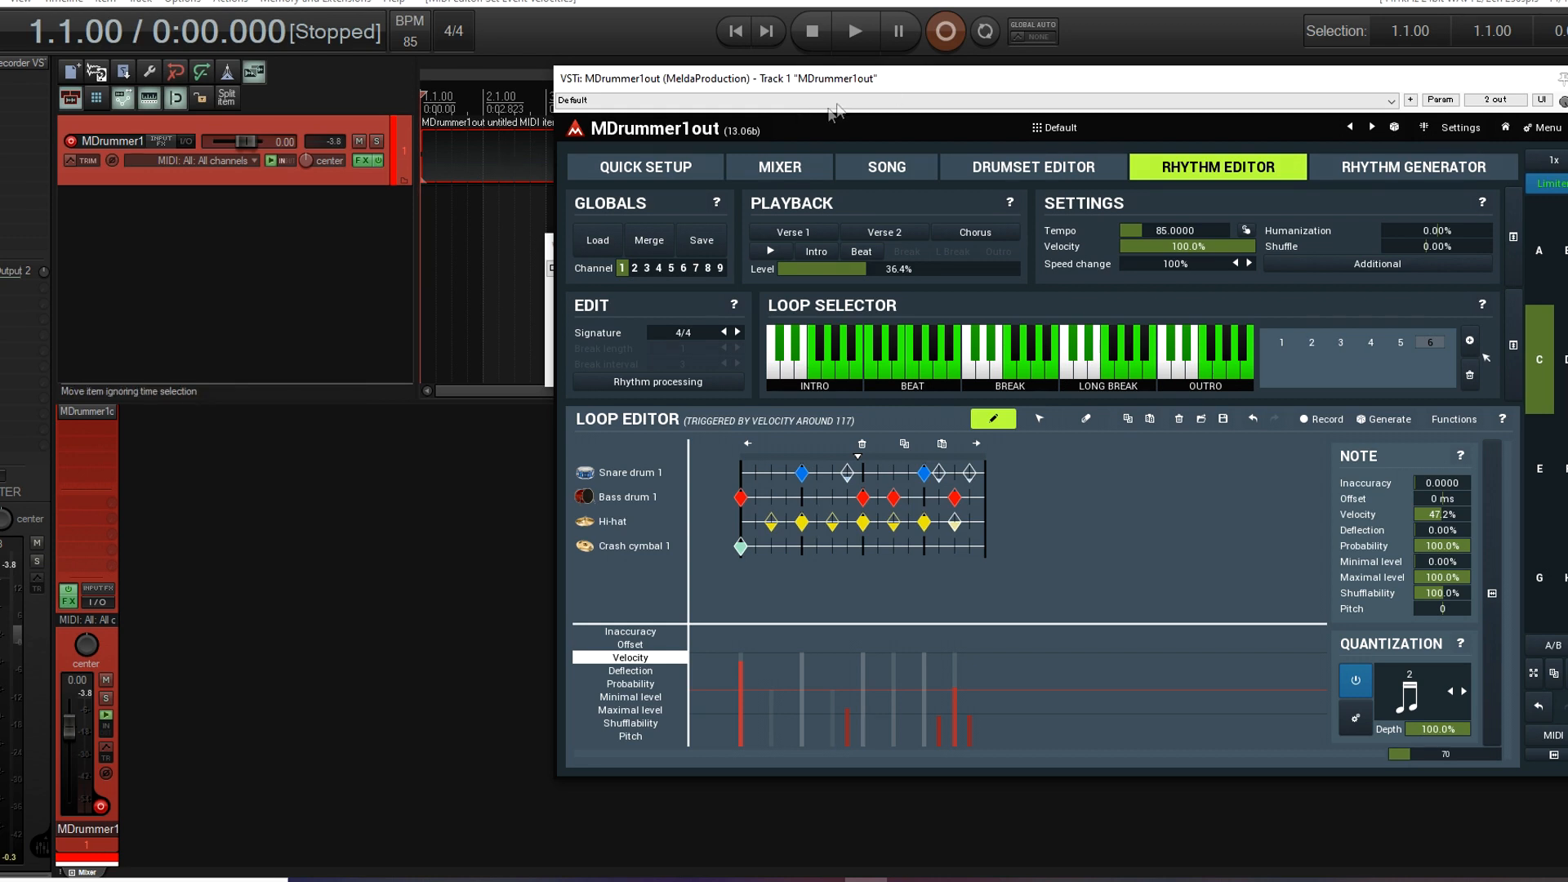
- Enable Random loops and Automatic breaks in the additional rhythm properties
{"action": "left_click", "coordinate": [1360, 263]}
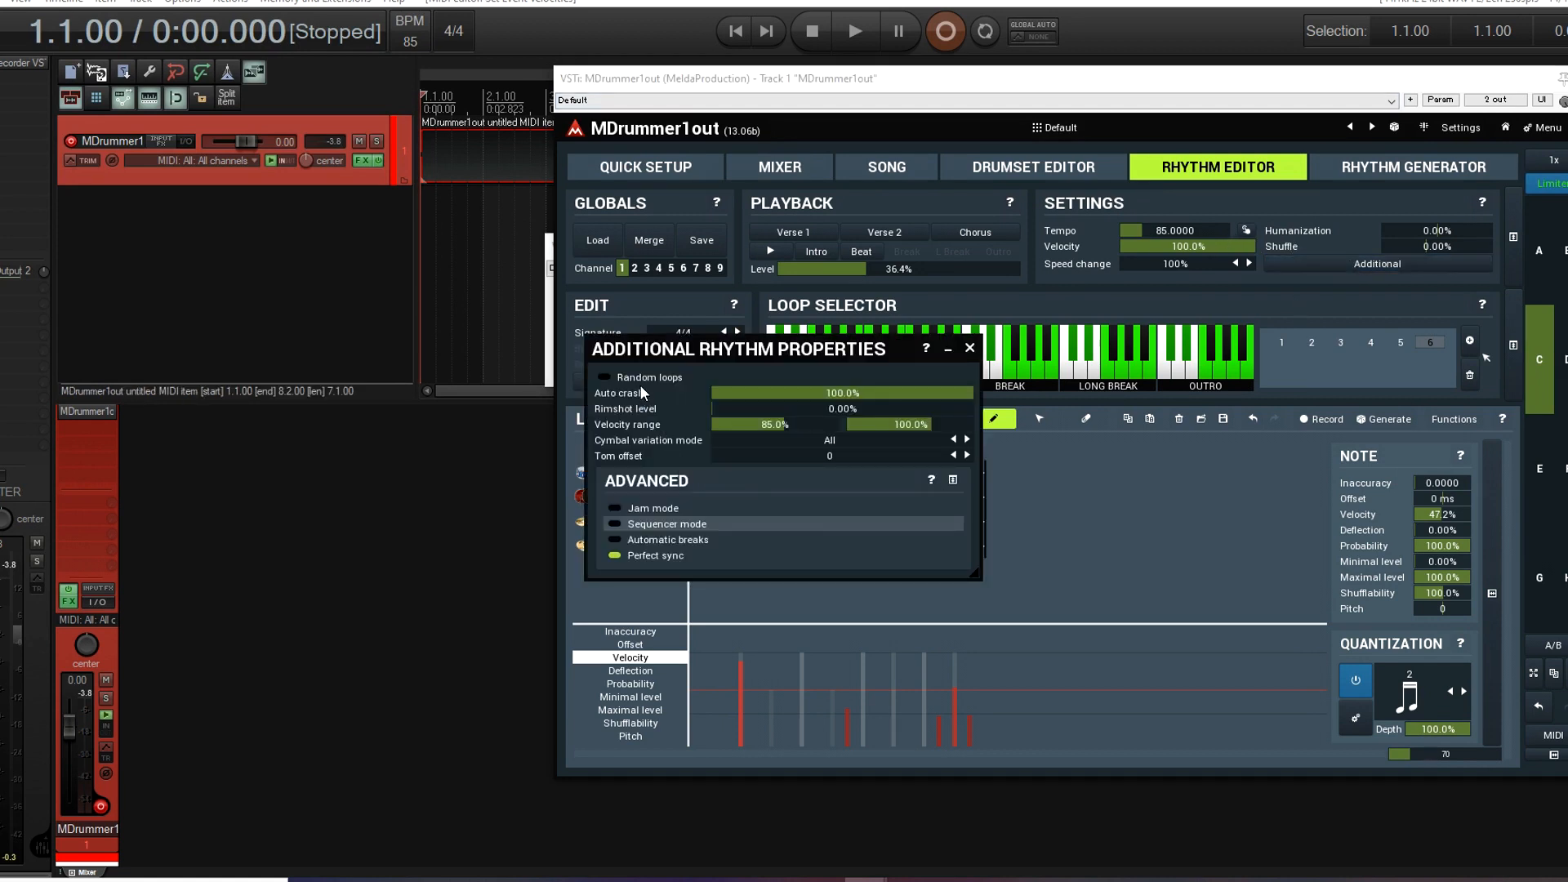
{"action": "left_click", "coordinate": [641, 380]}
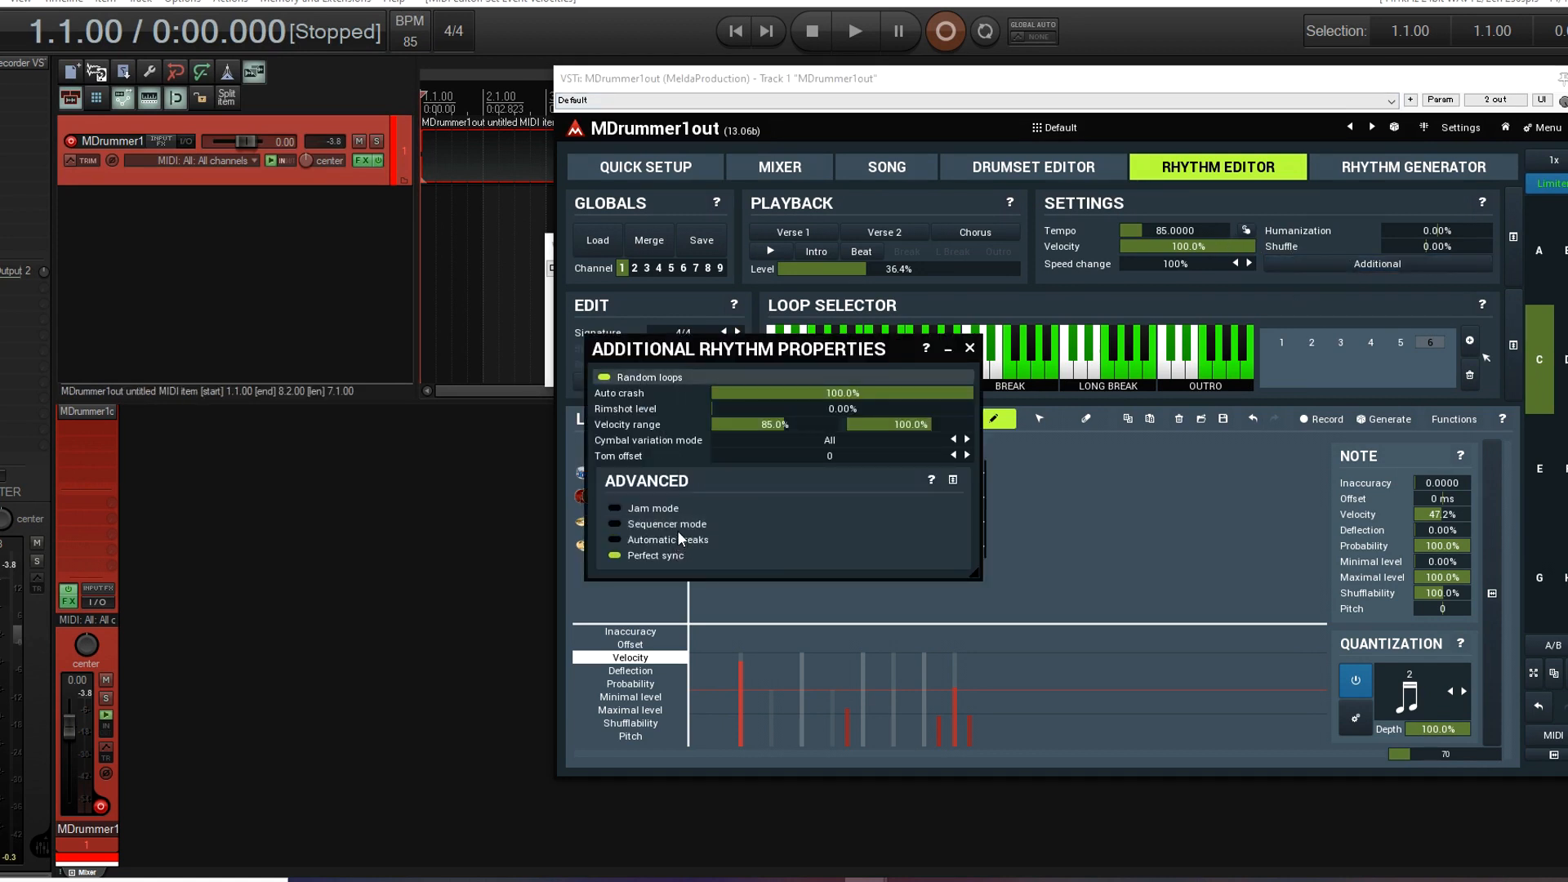
{"action": "left_click", "coordinate": [678, 527]}
{"action": "left_click", "coordinate": [969, 348]}
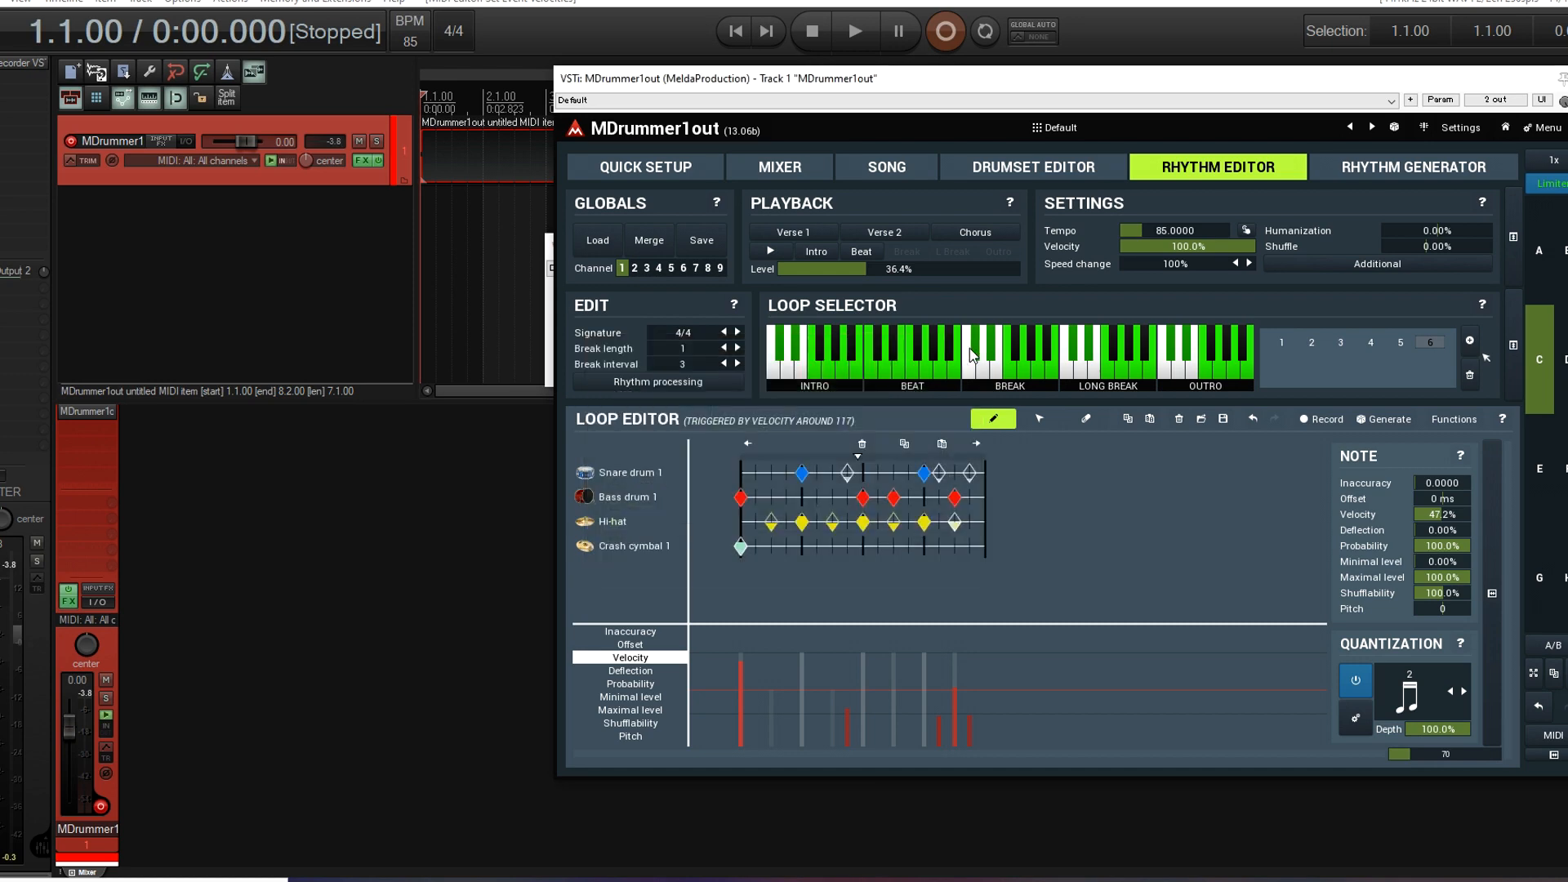
- Open the track's MIDI item for editing and delete the Beat 5 note at measure 4
{"action": "double_click", "coordinate": [478, 154]}
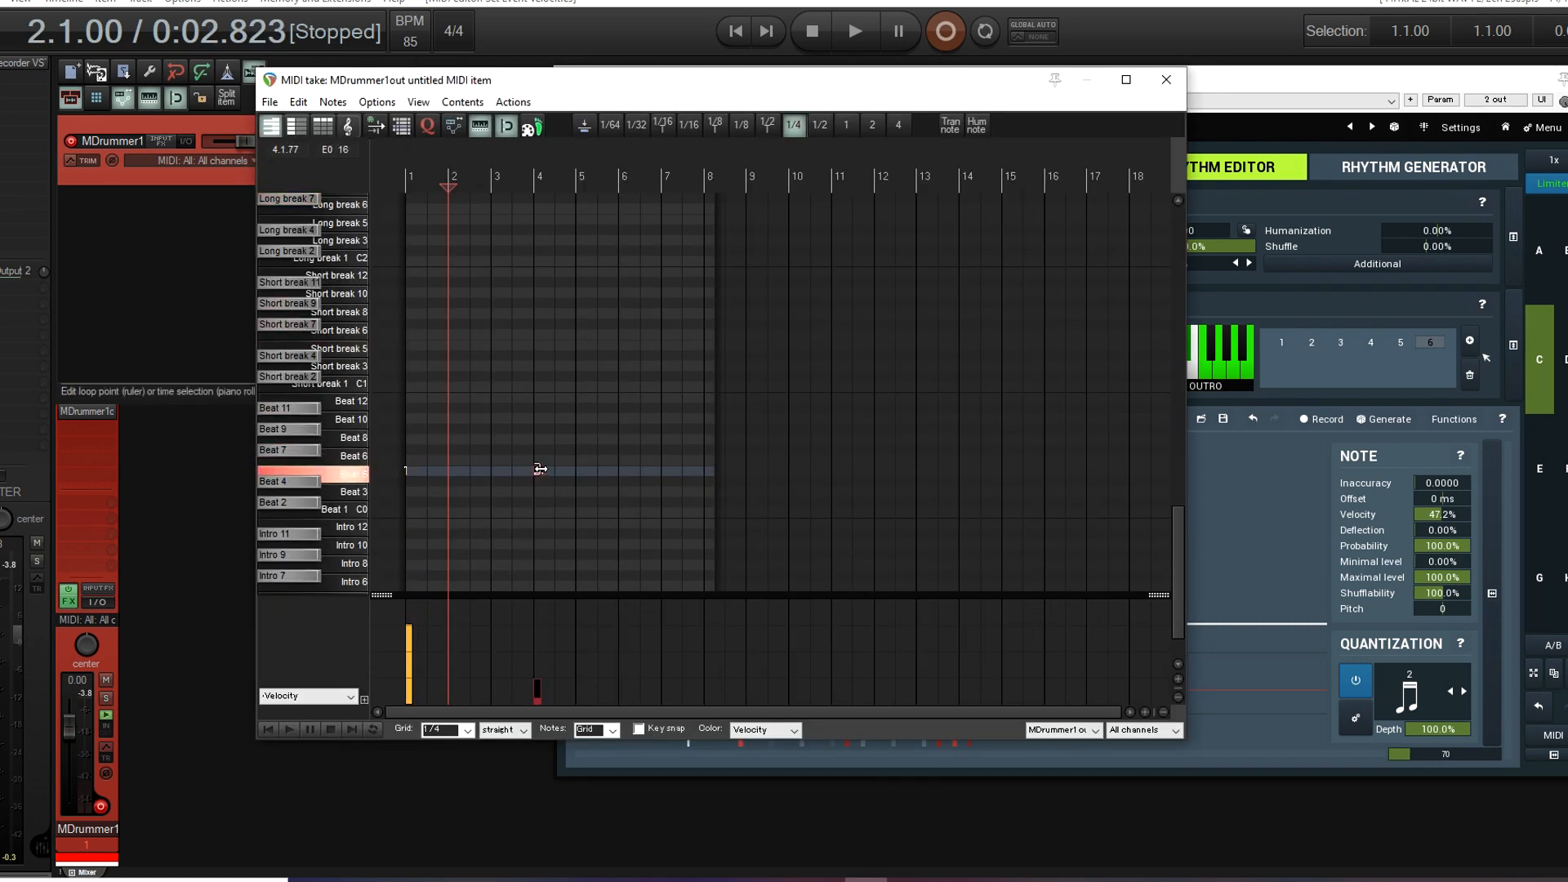
{"action": "double_click", "coordinate": [540, 476]}
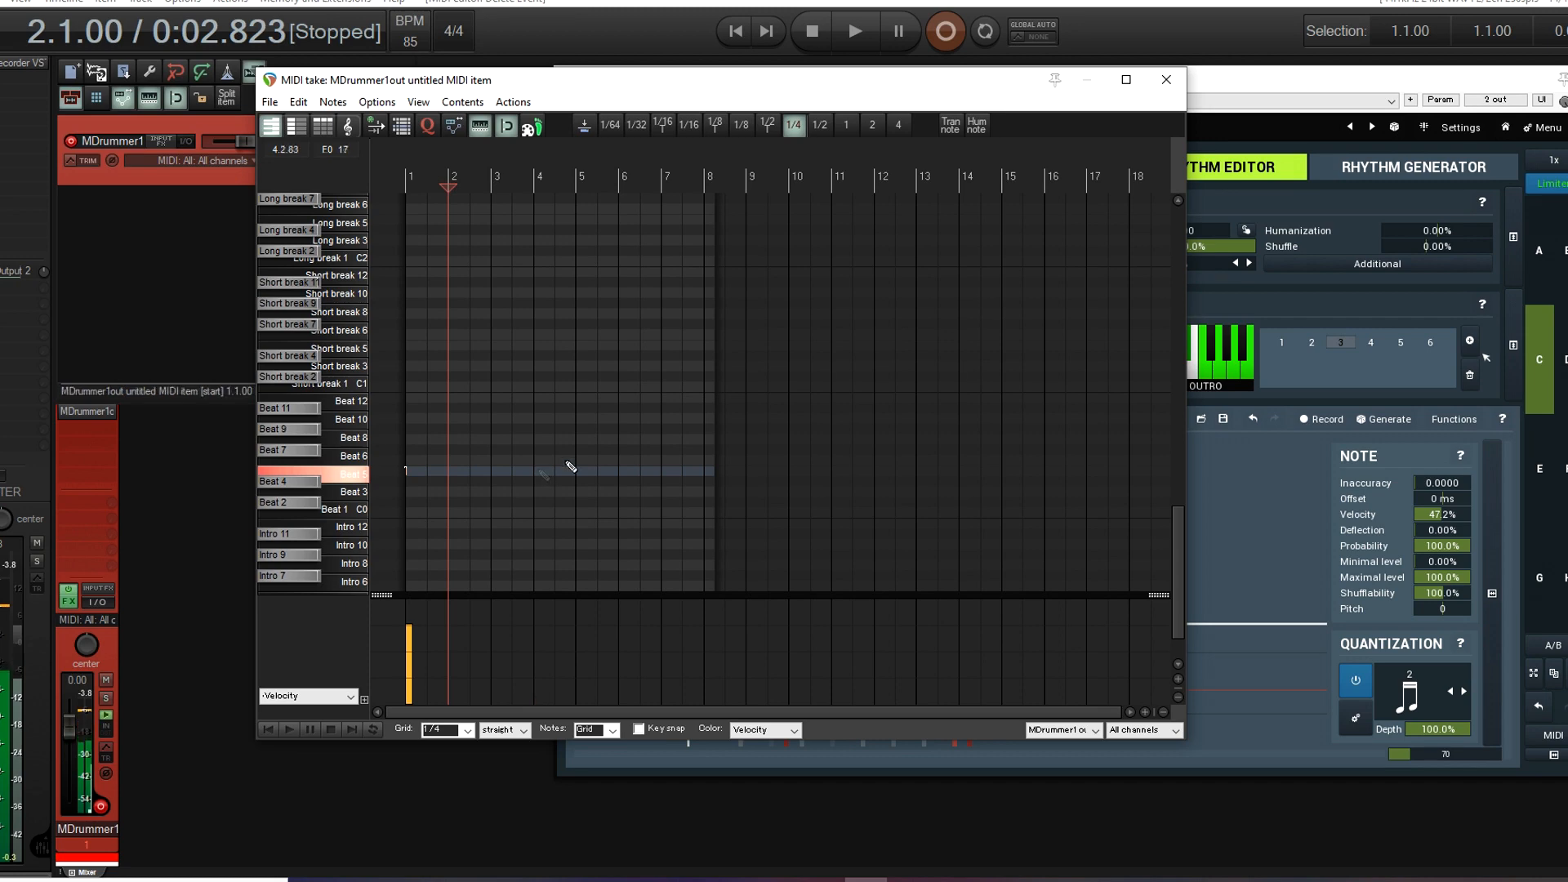
{"action": "left_click", "coordinate": [1247, 85]}
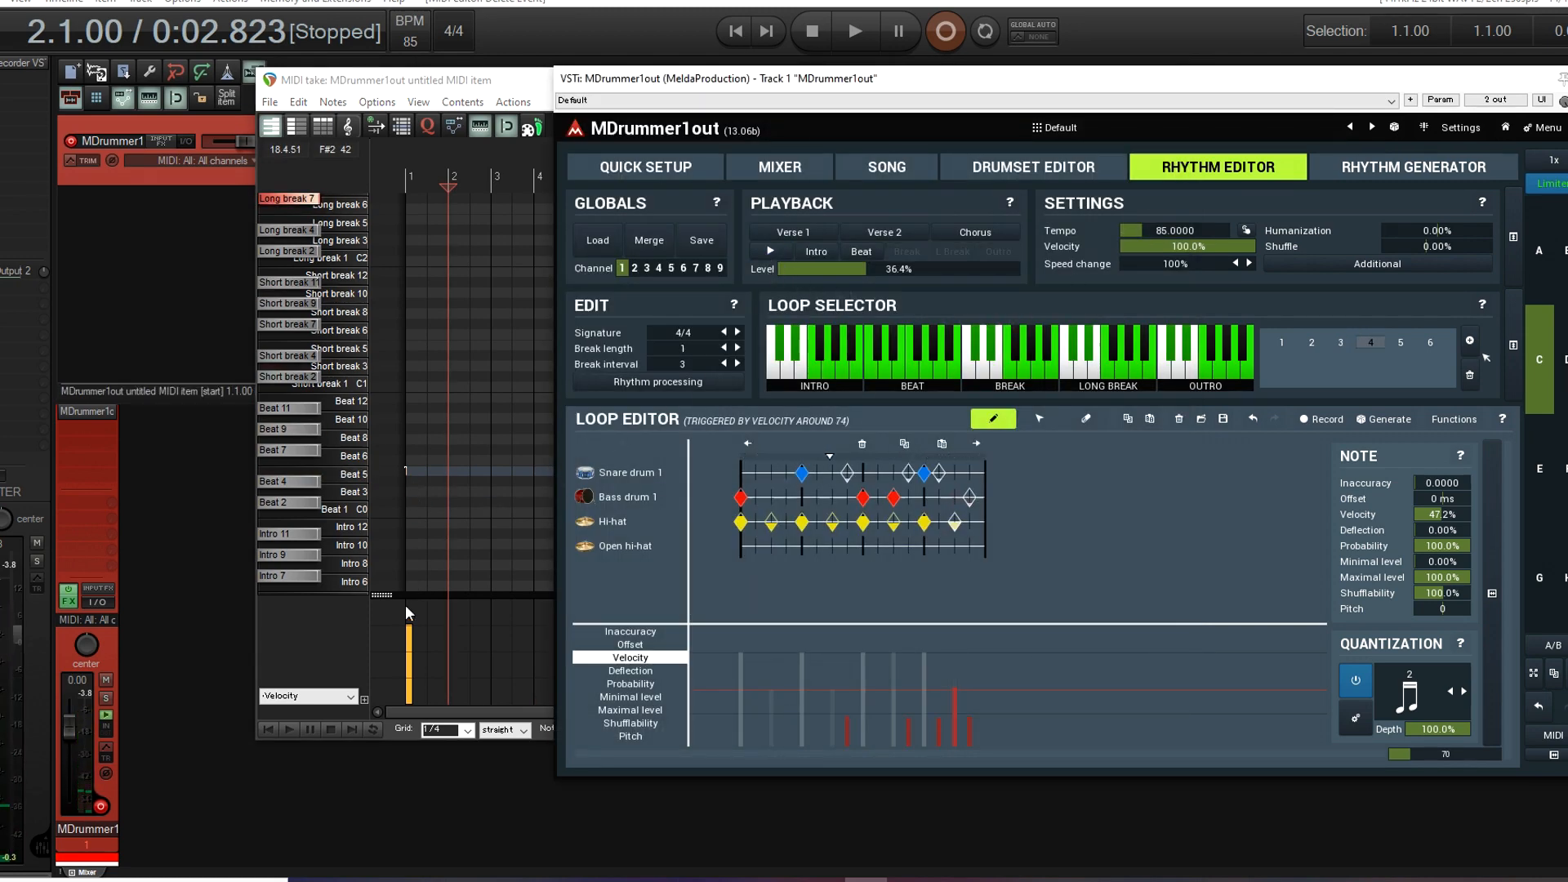
- Lower the velocity of the Beat 5 note at measure 1 to the minimum and close the MIDI editor
{"action": "left_click", "coordinate": [482, 145]}
{"action": "scroll", "coordinate": [543, 515], "scroll_direction": "up", "scroll_amount": 3}
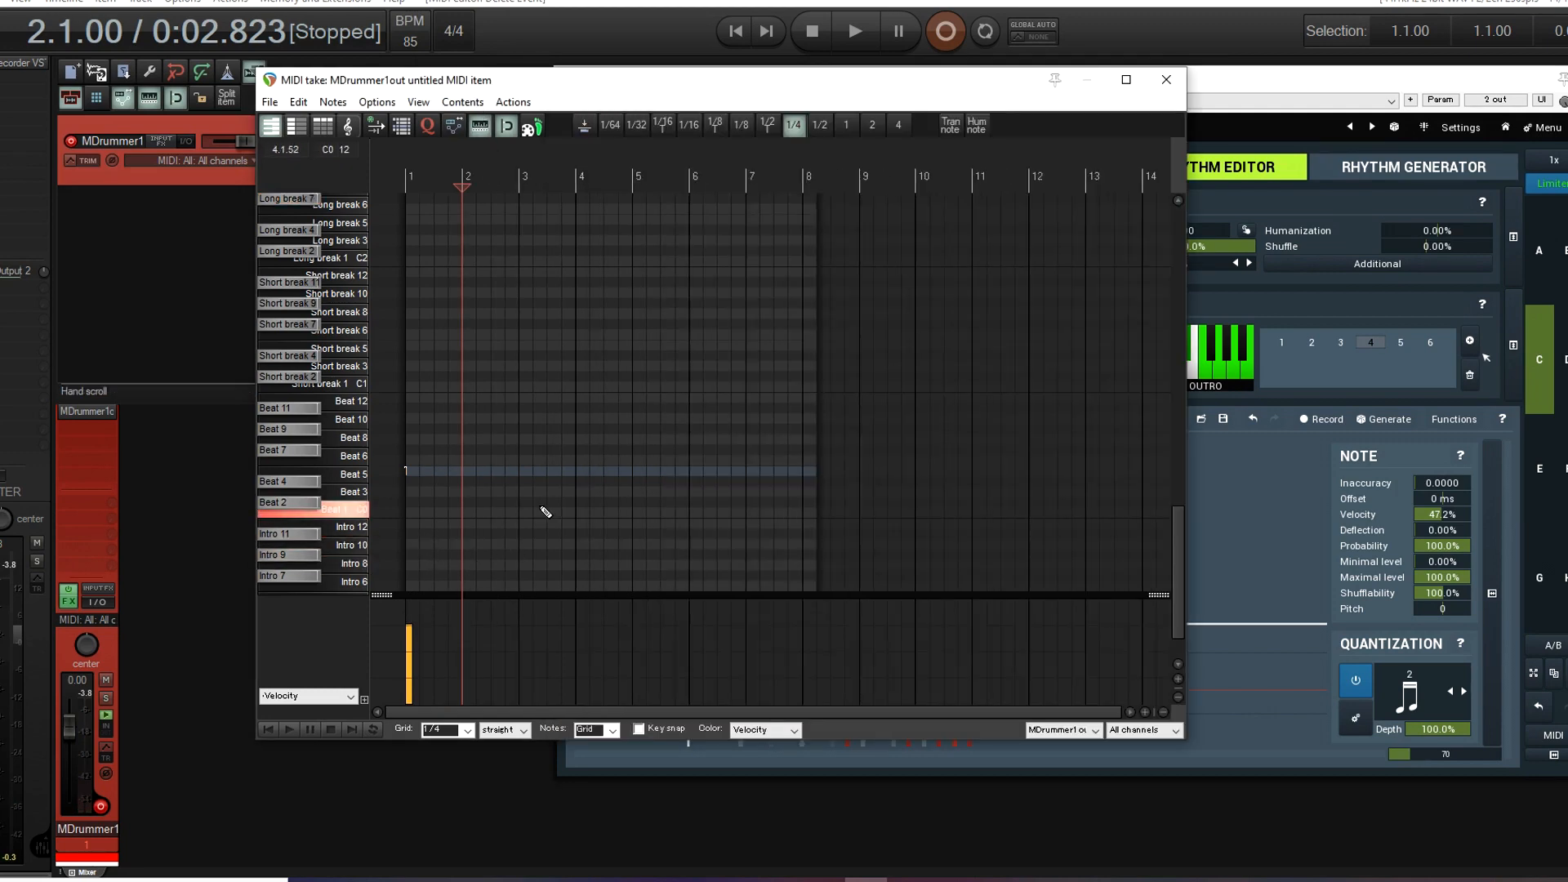
{"action": "scroll", "coordinate": [400, 686], "scroll_direction": "up", "scroll_amount": 3}
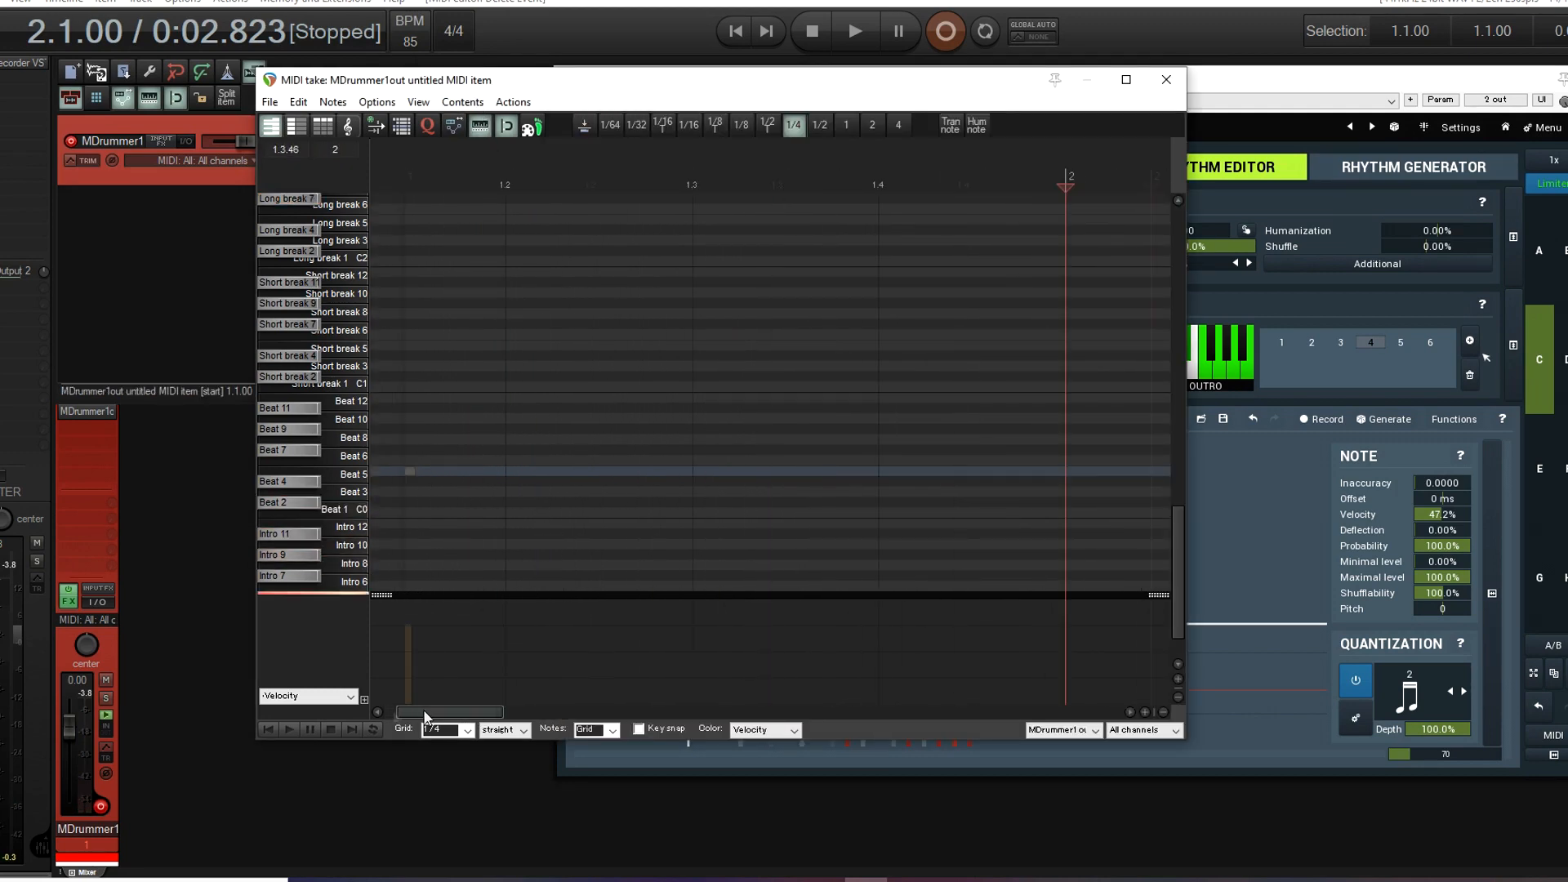
{"action": "left_click_drag", "start_coordinate": [408, 634], "coordinate": [403, 709]}
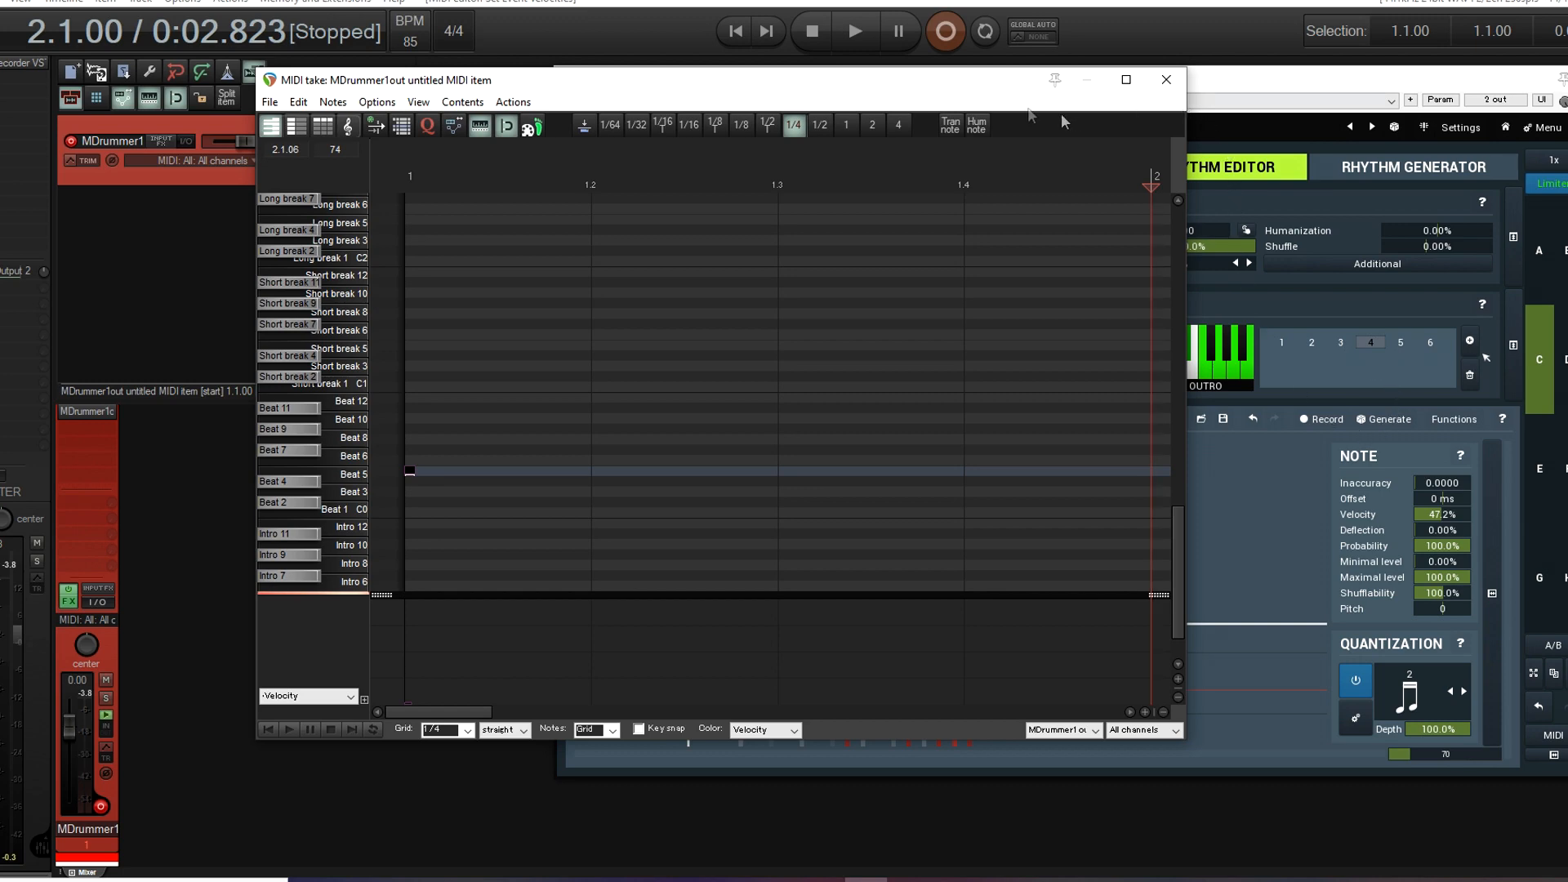
{"action": "left_click", "coordinate": [1165, 83]}
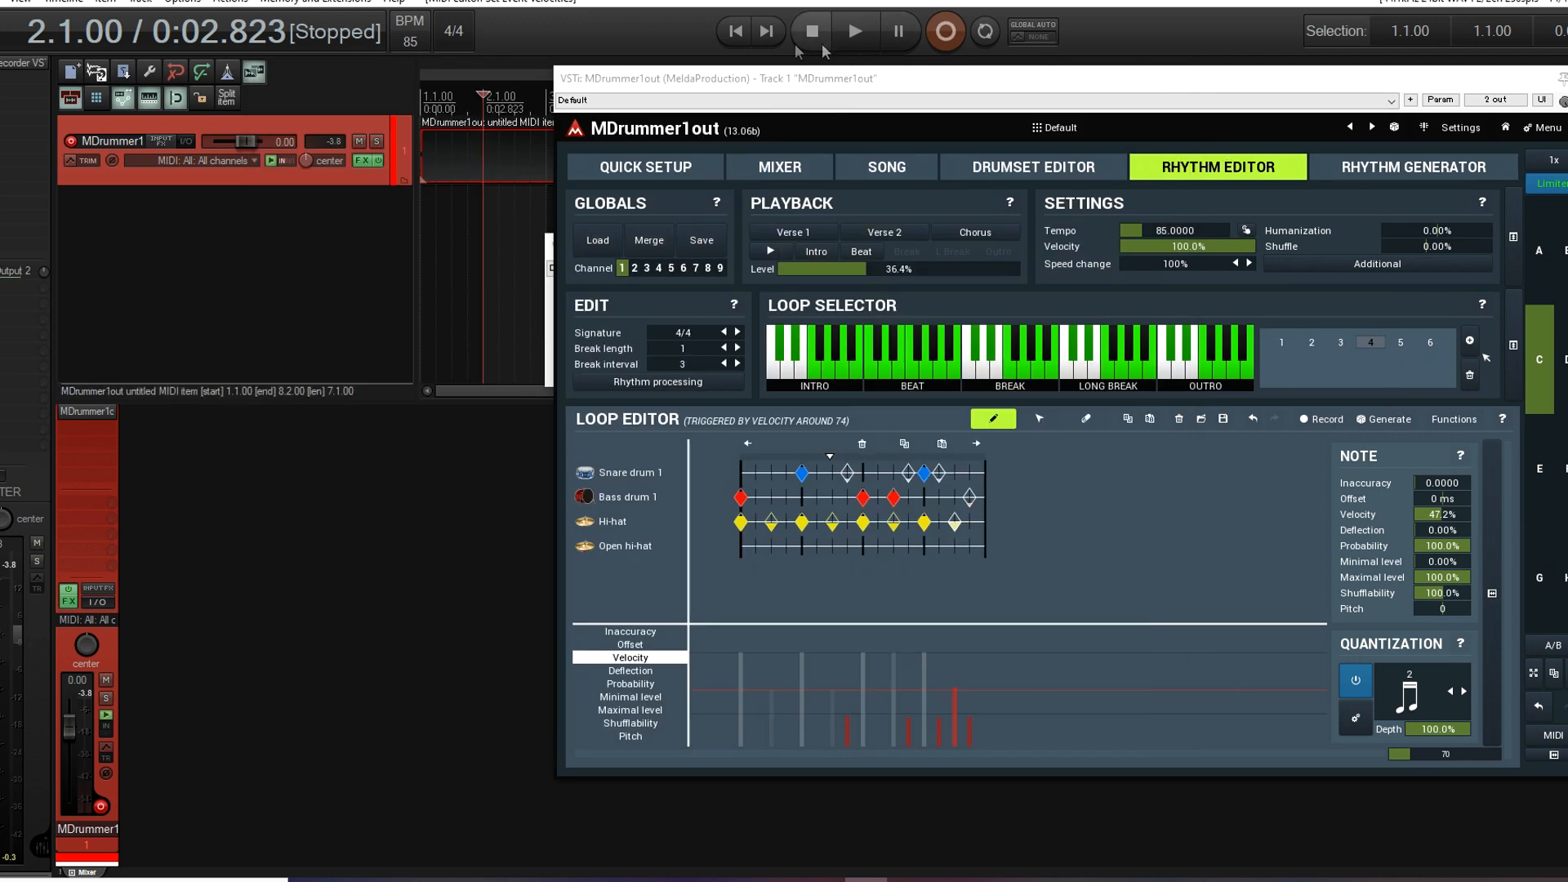
- Play the project from the start to hear the random loop variations and automatic breaks, and stop playback
{"action": "key", "text": "Home"}
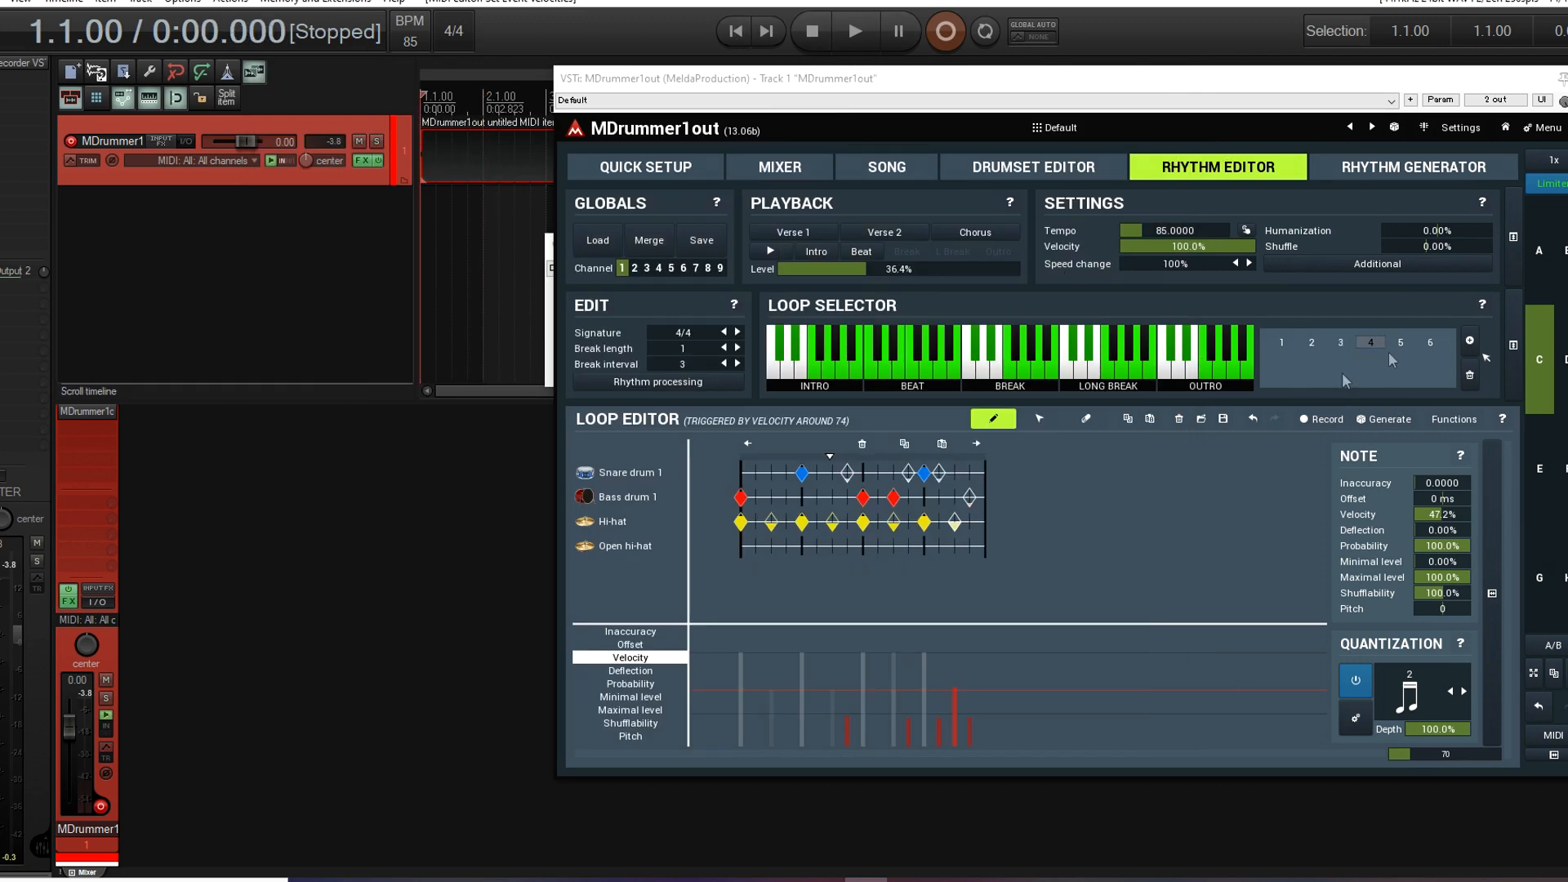
{"action": "left_click", "coordinate": [855, 31]}
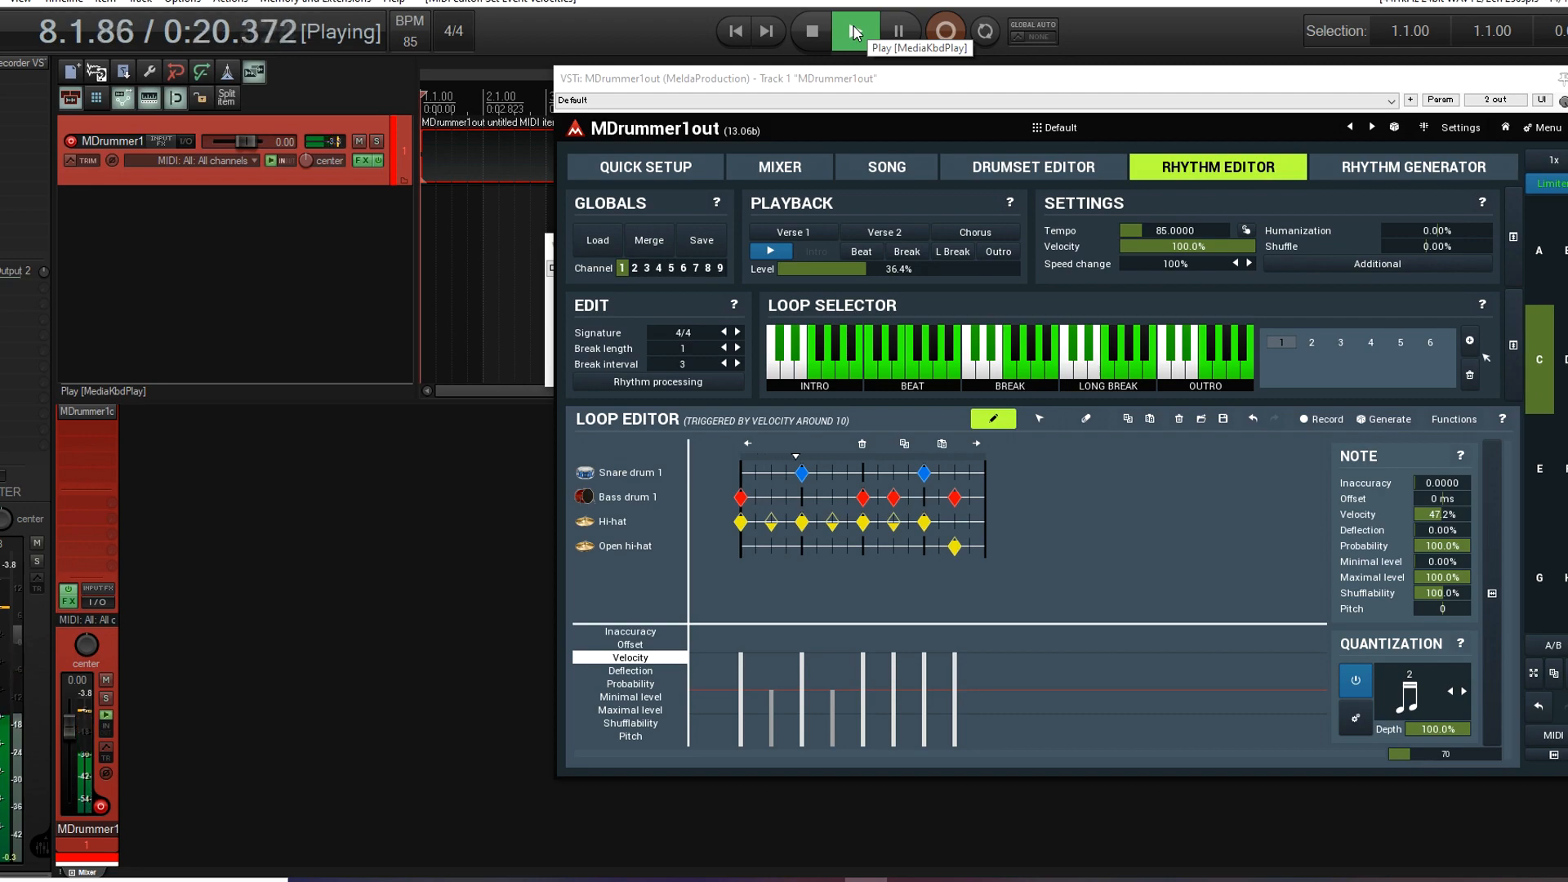
{"action": "key", "text": "space"}
- Inspect the variations stored for a break loop in the loop selector and return to the edited beat loop
{"action": "left_click_drag", "start_coordinate": [713, 89], "coordinate": [692, 139]}
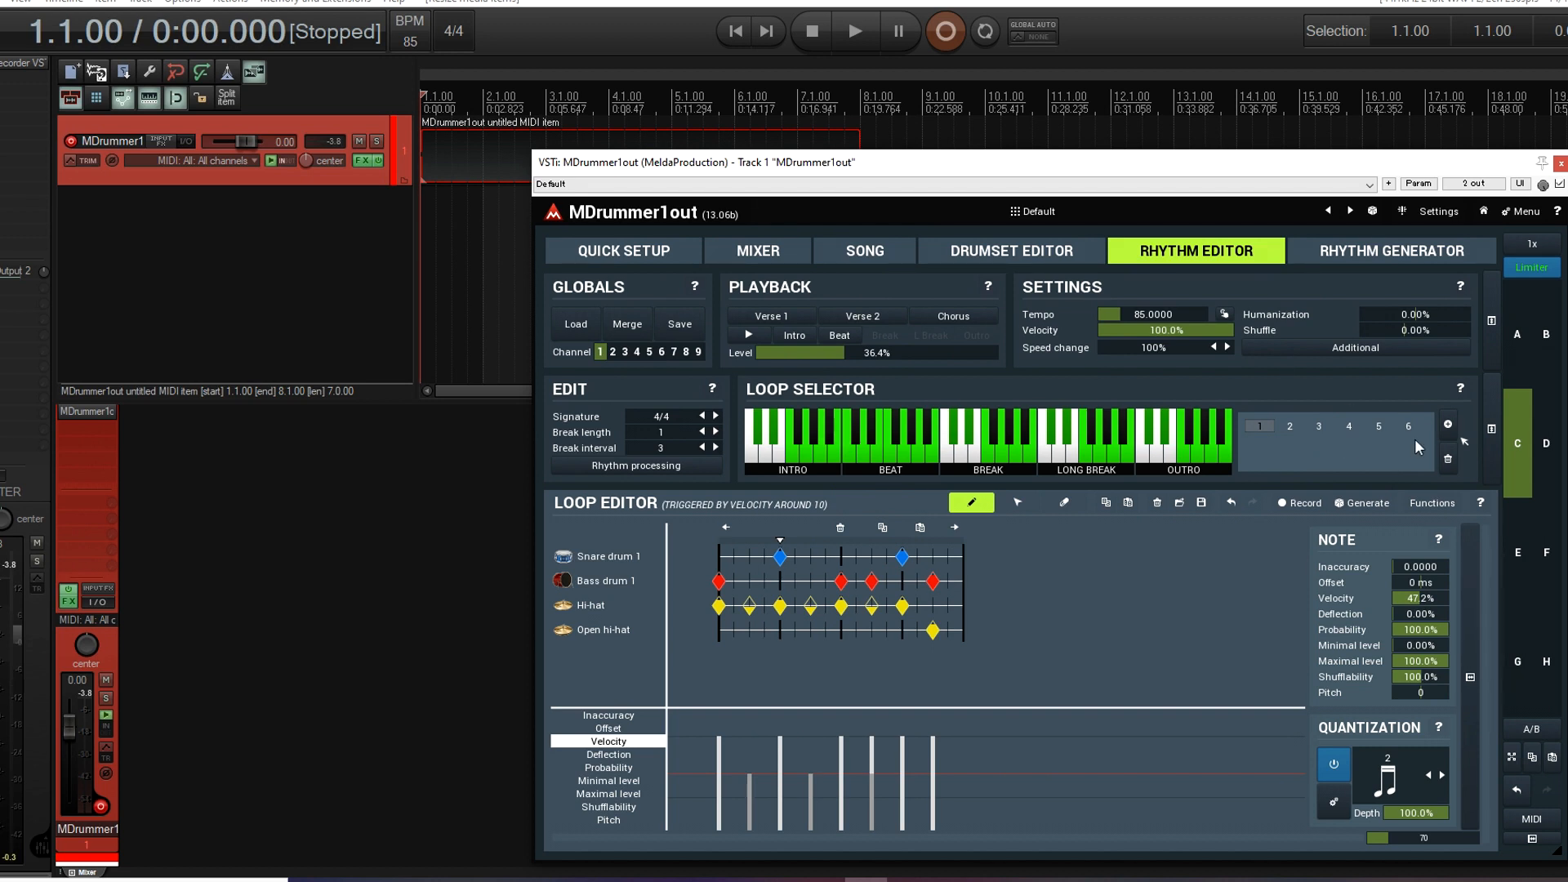
{"action": "left_click", "coordinate": [1021, 471]}
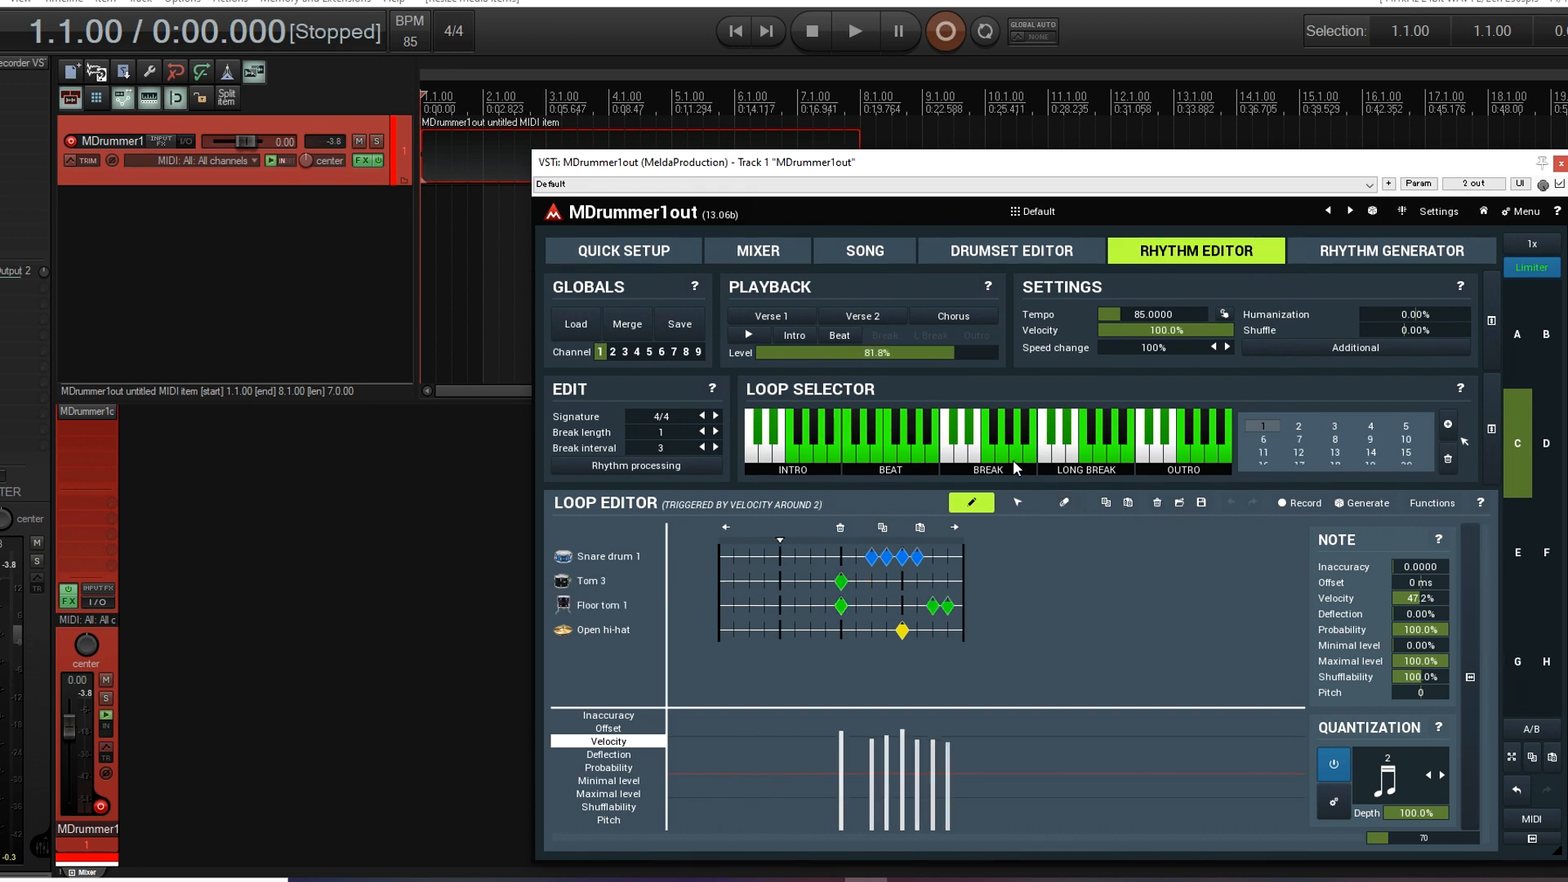
{"action": "scroll", "coordinate": [1403, 460], "scroll_direction": "down", "scroll_amount": 20}
{"action": "scroll", "coordinate": [1403, 463], "scroll_direction": "up", "scroll_amount": 8}
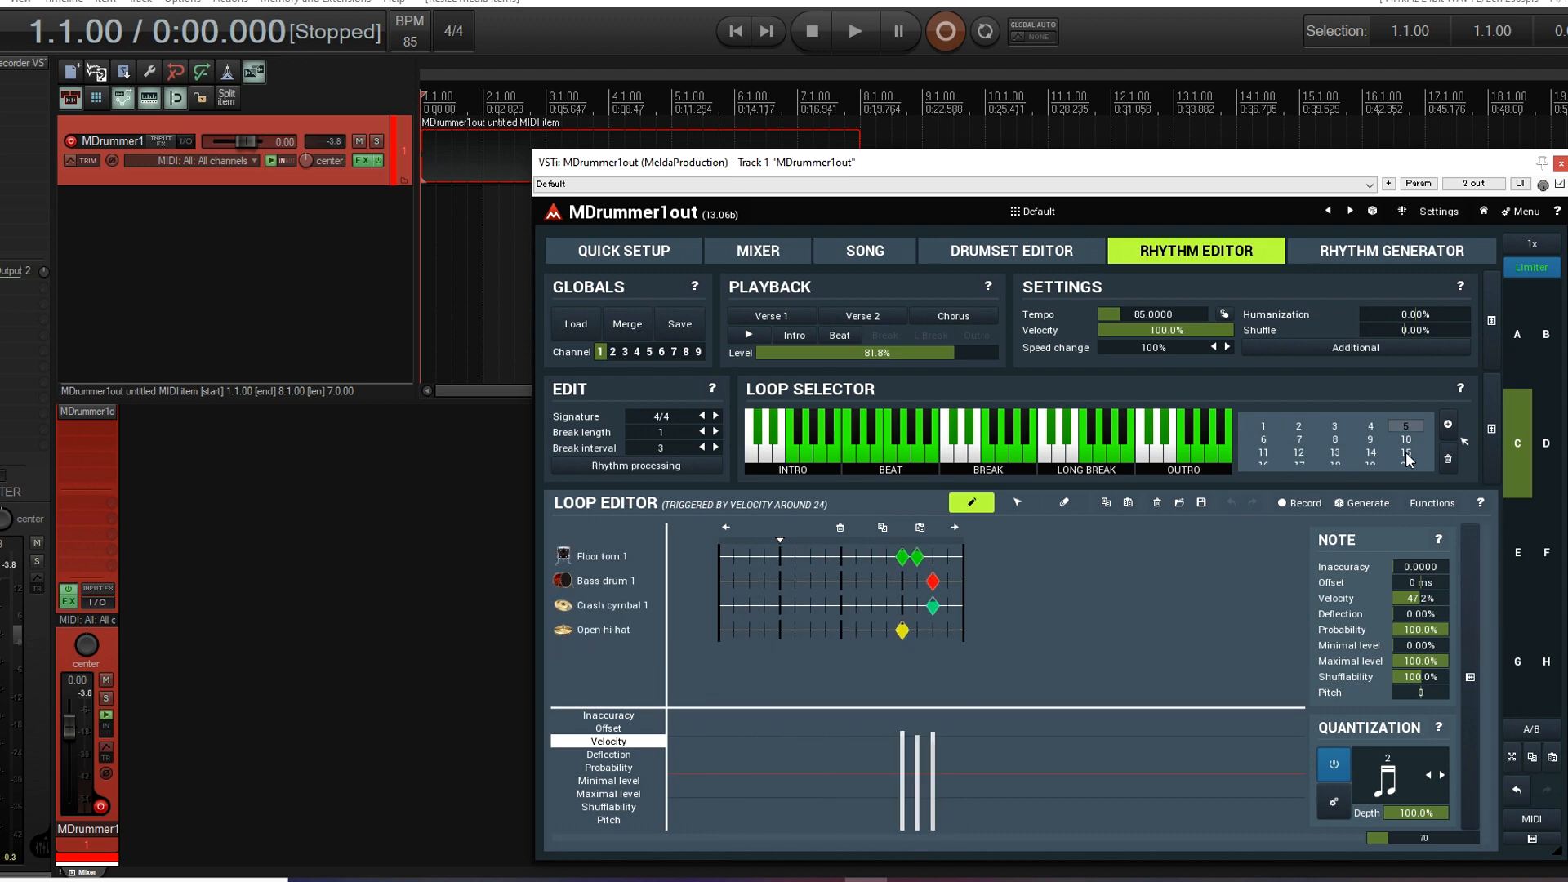
{"action": "left_click", "coordinate": [882, 460]}
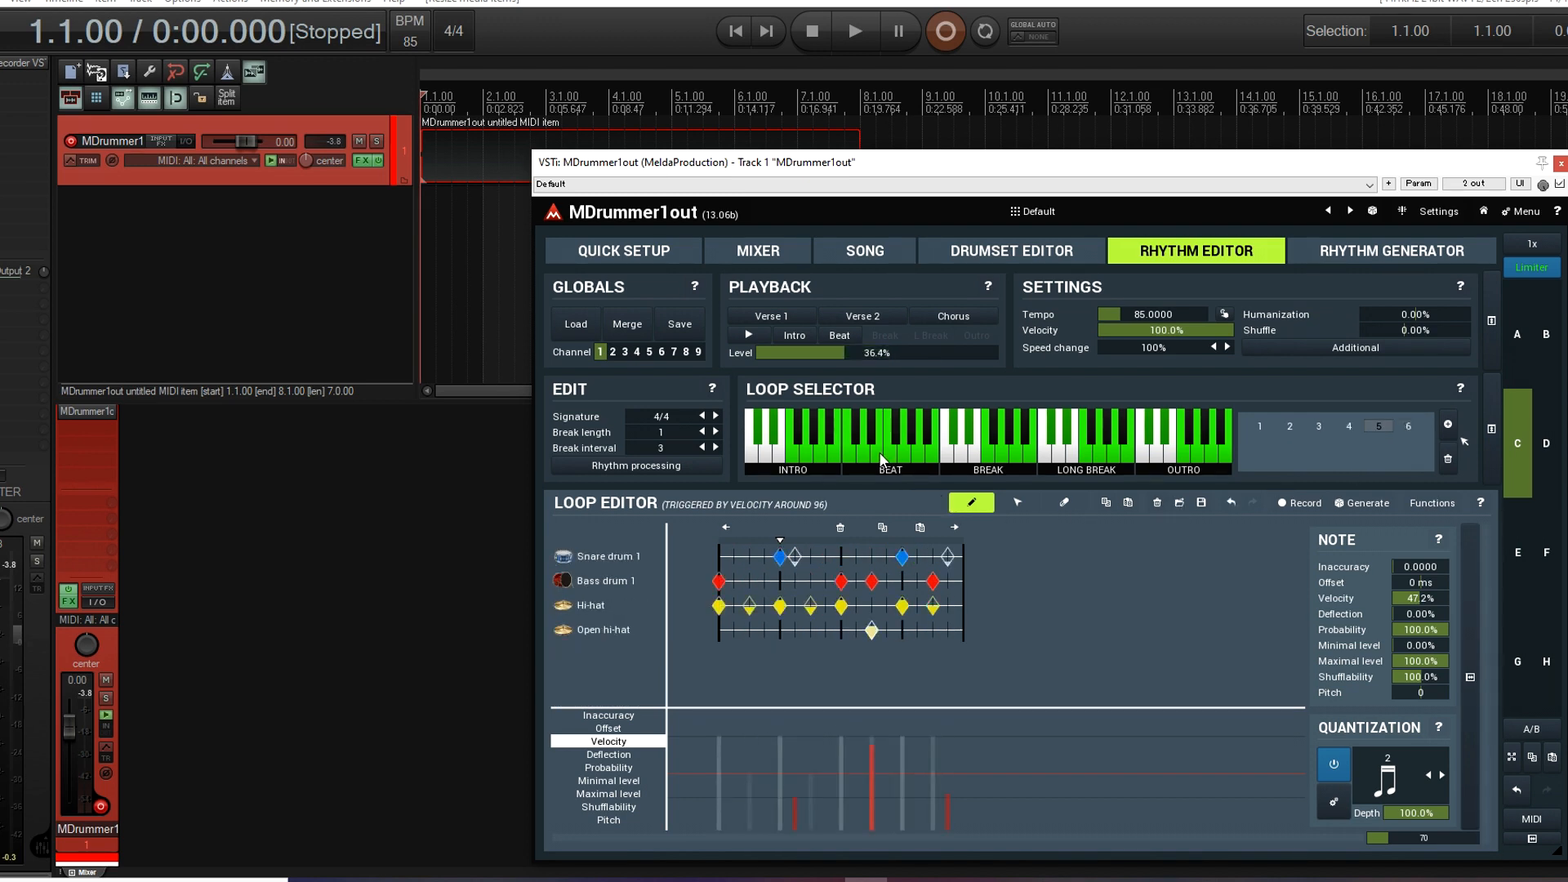